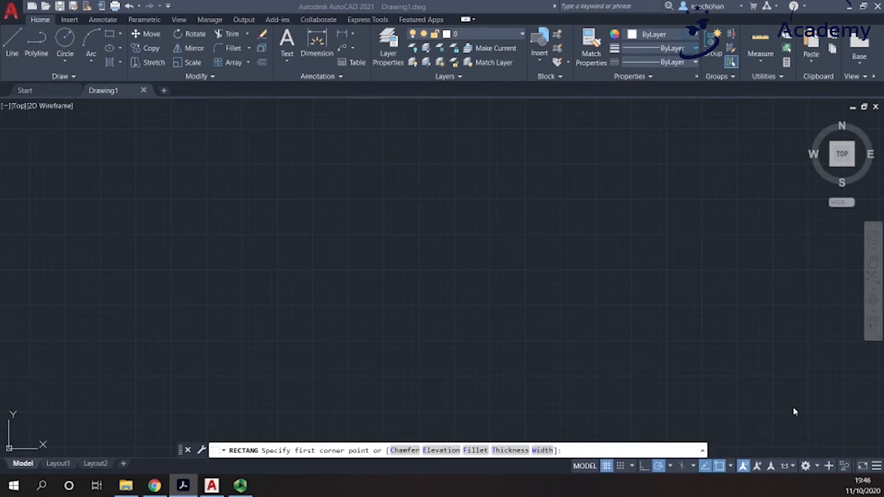
{"action": "left_click", "coordinate": [731, 466]}
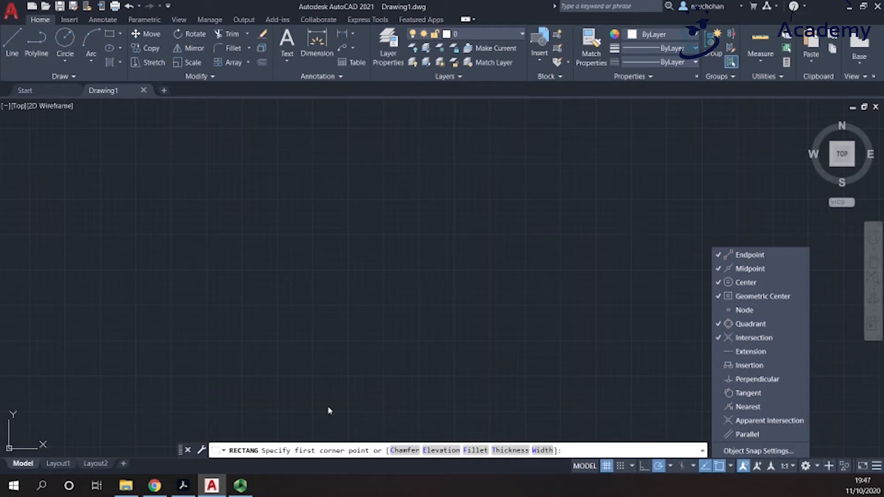
{"action": "left_click", "coordinate": [410, 267]}
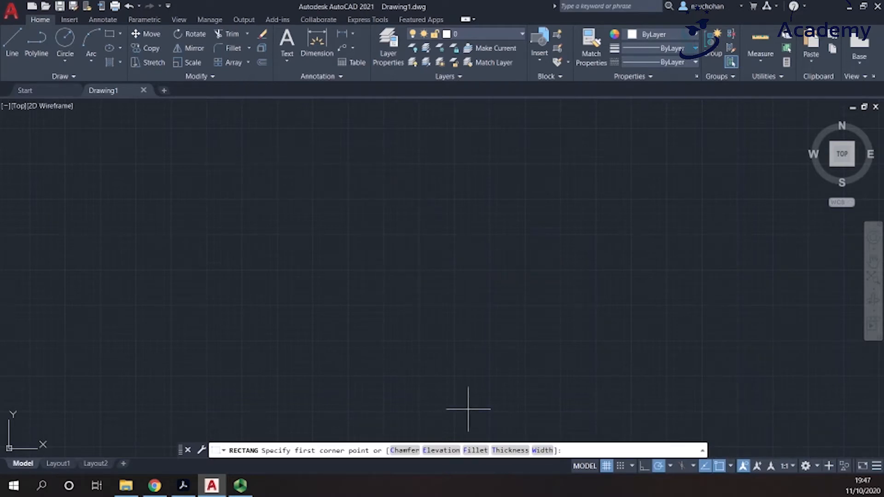
Draw a rectangle 60 wide and 50 high in the empty drawing area.
{"action": "left_click", "coordinate": [111, 35]}
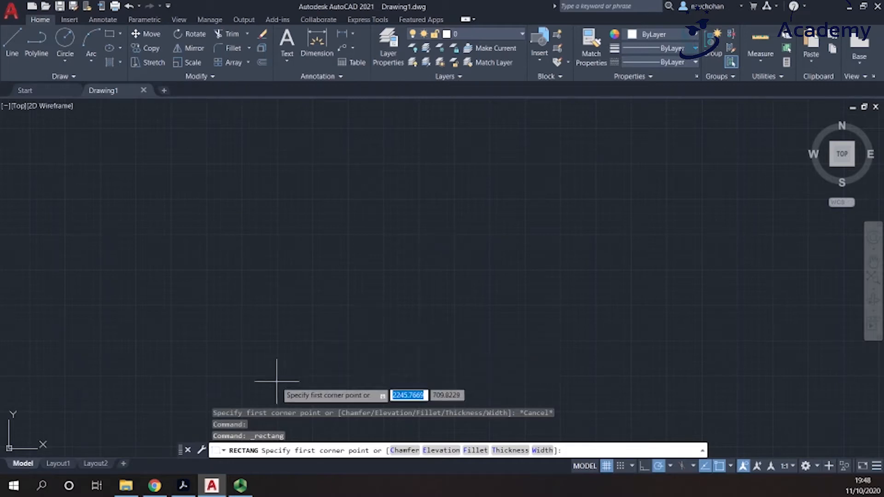
{"action": "left_click", "coordinate": [326, 341]}
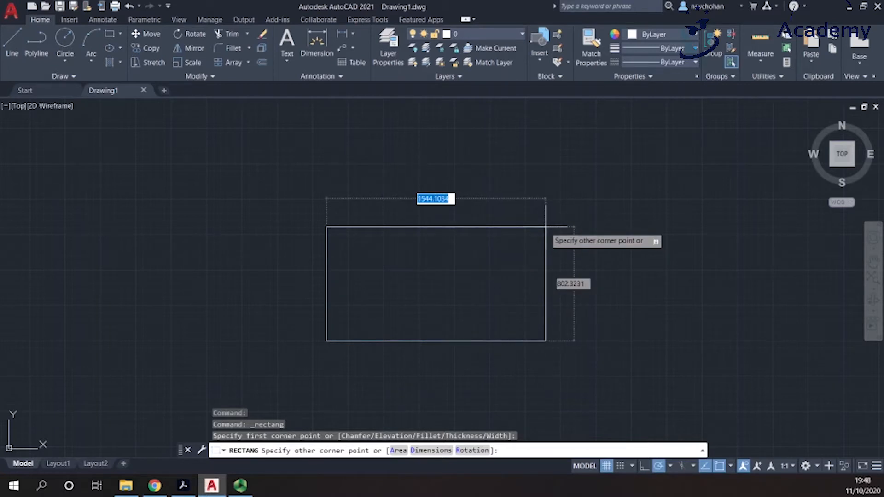
{"action": "type", "text": "60"}
{"action": "key", "text": "Tab"}
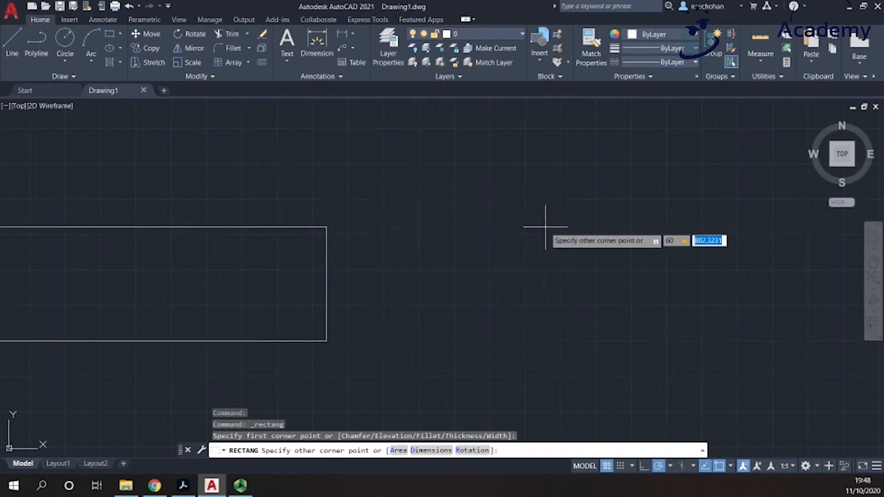
{"action": "type", "text": "50"}
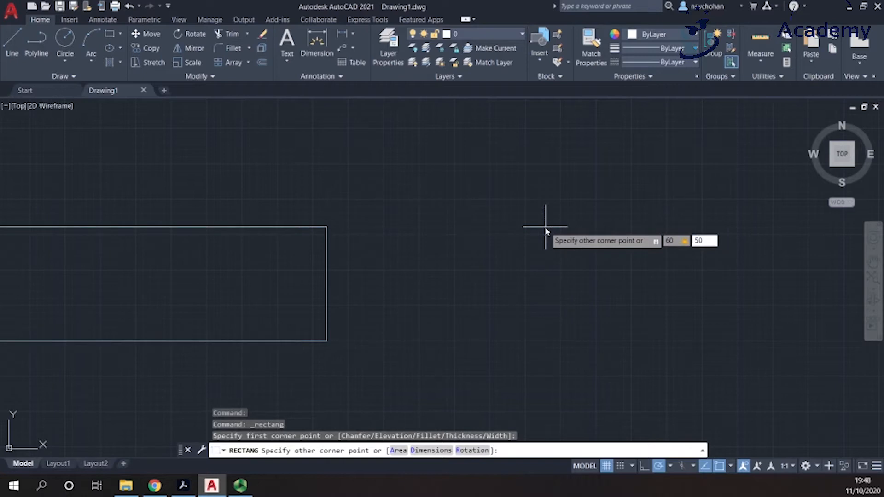
{"action": "key", "text": "Return"}
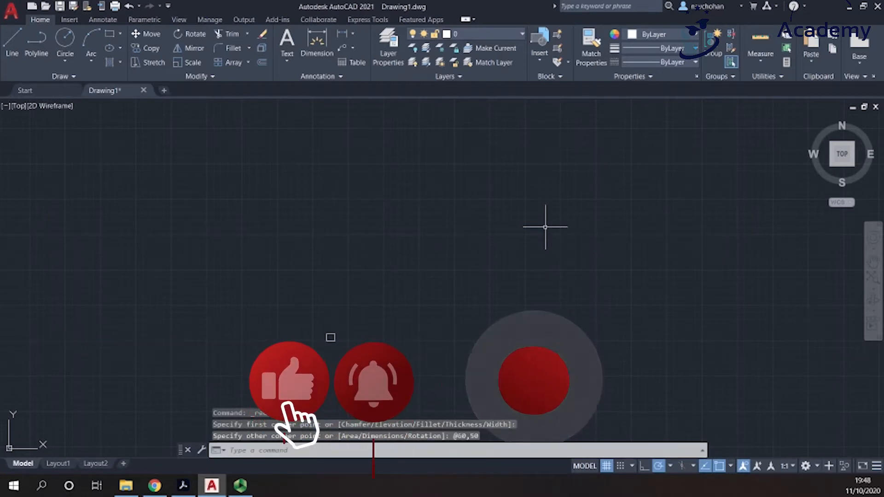
{"action": "scroll", "coordinate": [317, 339], "scroll_direction": "up", "scroll_amount": 7}
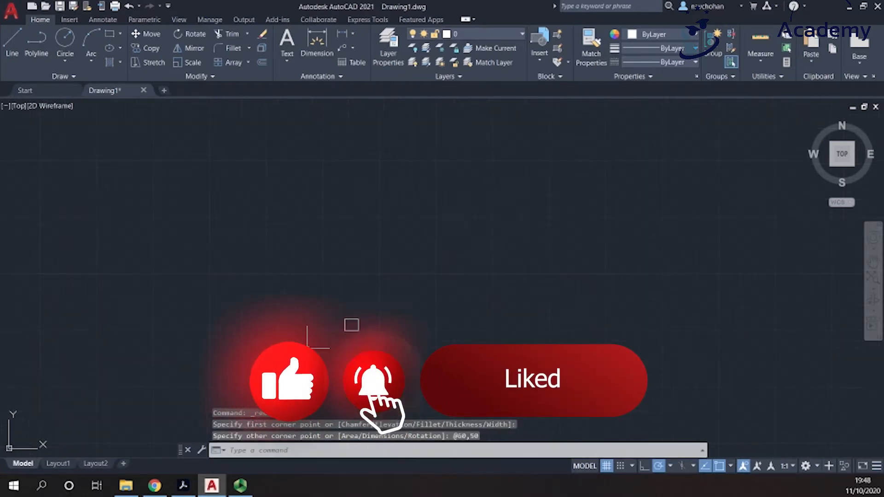
{"action": "scroll", "coordinate": [405, 316], "scroll_direction": "up", "scroll_amount": 8}
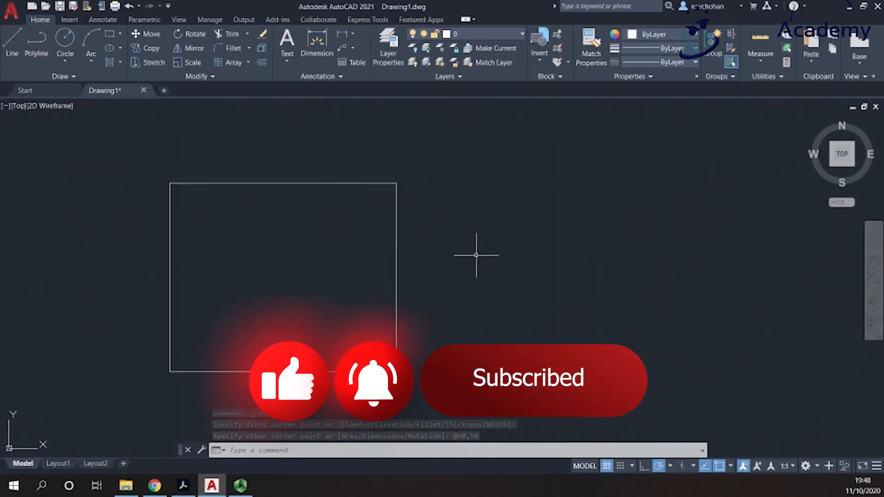
{"action": "middle_click_drag", "start_coordinate": [447, 297], "coordinate": [556, 261]}
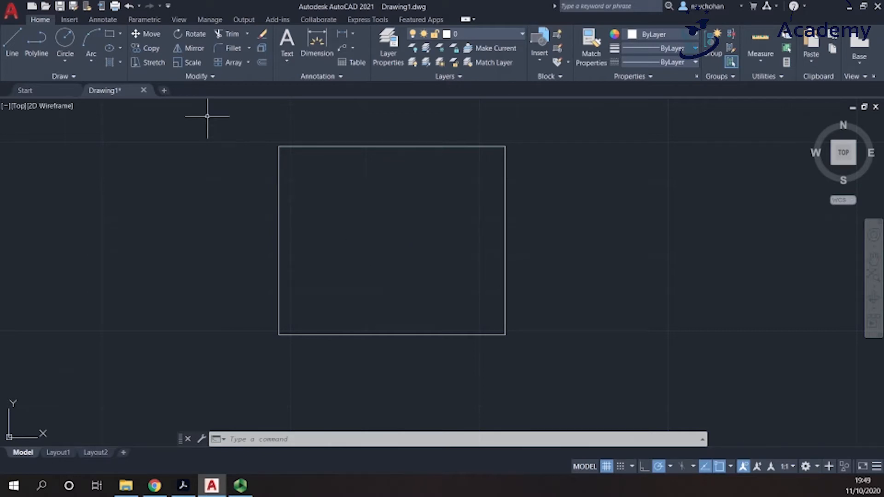
{"action": "left_click", "coordinate": [65, 38]}
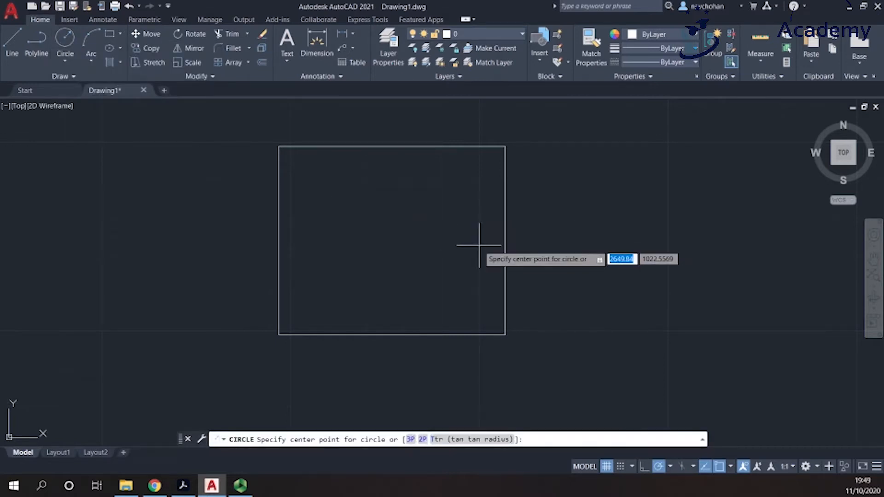
{"action": "left_click", "coordinate": [731, 467]}
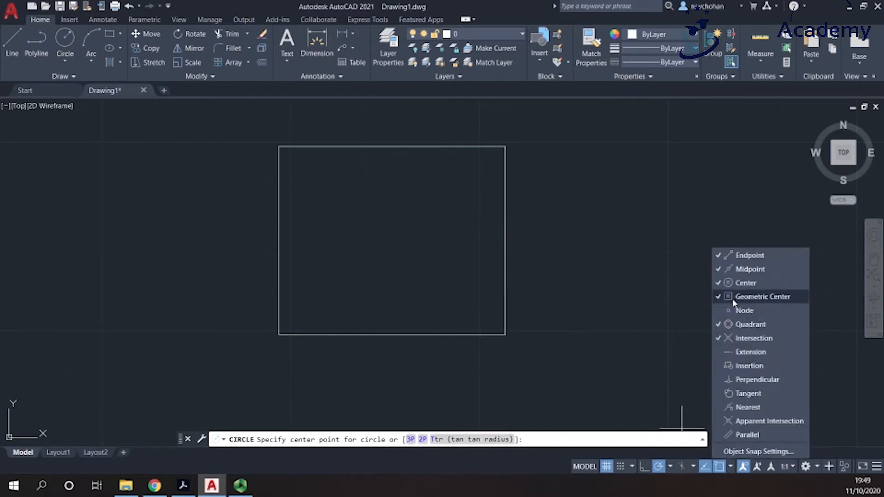
{"action": "left_click", "coordinate": [475, 288]}
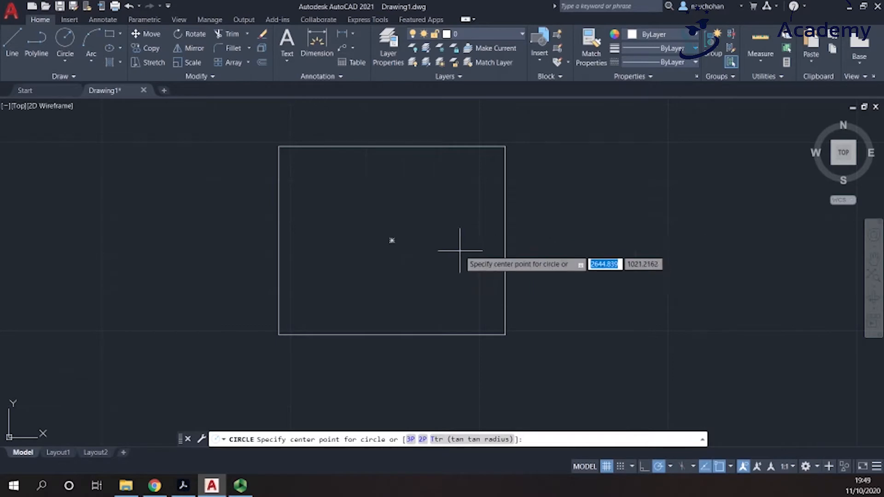
{"action": "left_click", "coordinate": [392, 240]}
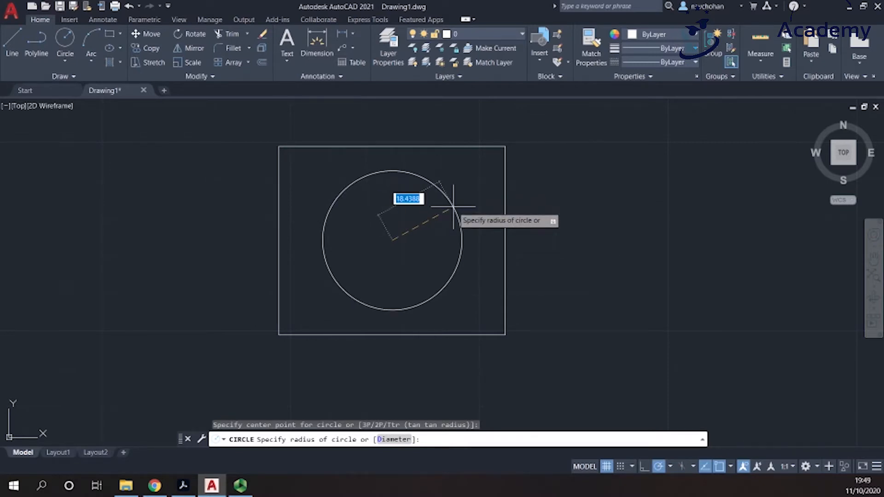
{"action": "key", "text": "Escape"}
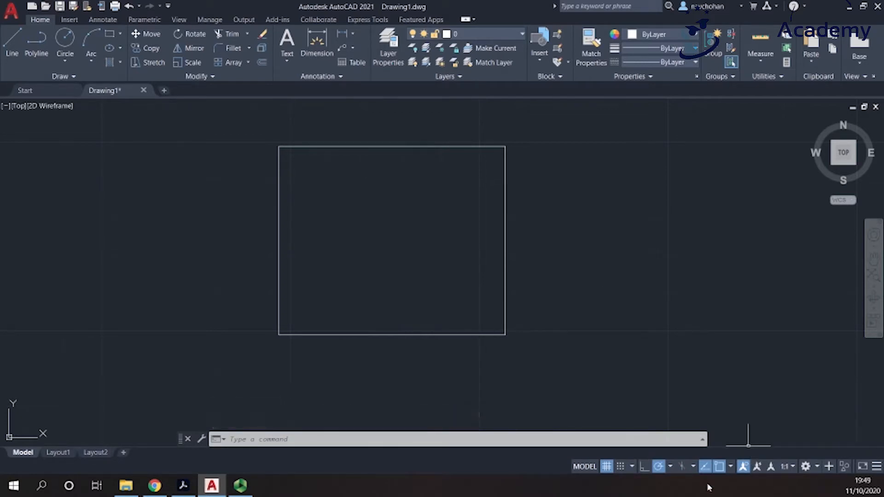
Turn off the Geometric Center snap and draw a circle of radius 20 at the rectangle's centre, aligned with its side midpoints.
{"action": "left_click", "coordinate": [730, 467]}
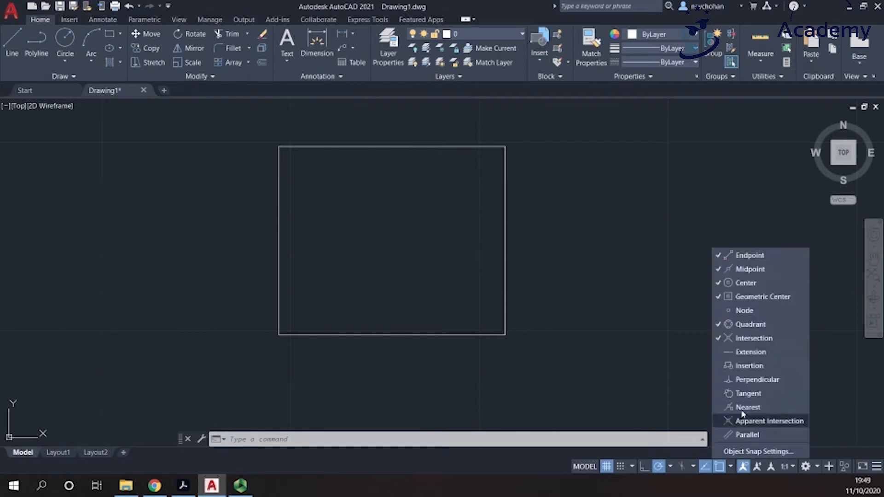
{"action": "left_click", "coordinate": [767, 297]}
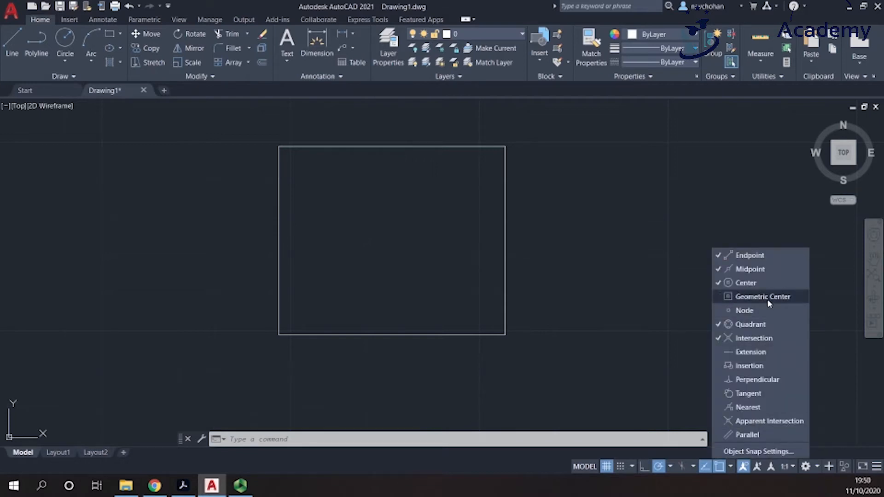
{"action": "left_click", "coordinate": [67, 42]}
{"action": "left_click", "coordinate": [67, 42]}
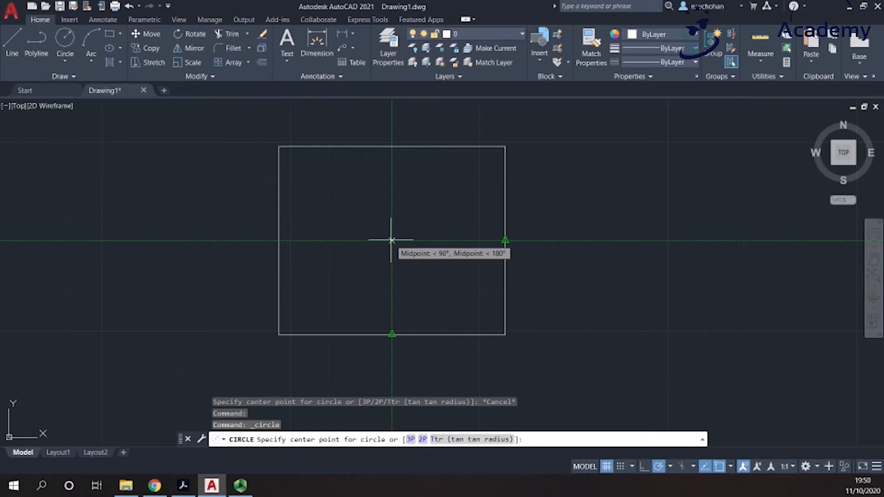
{"action": "left_click", "coordinate": [391, 240]}
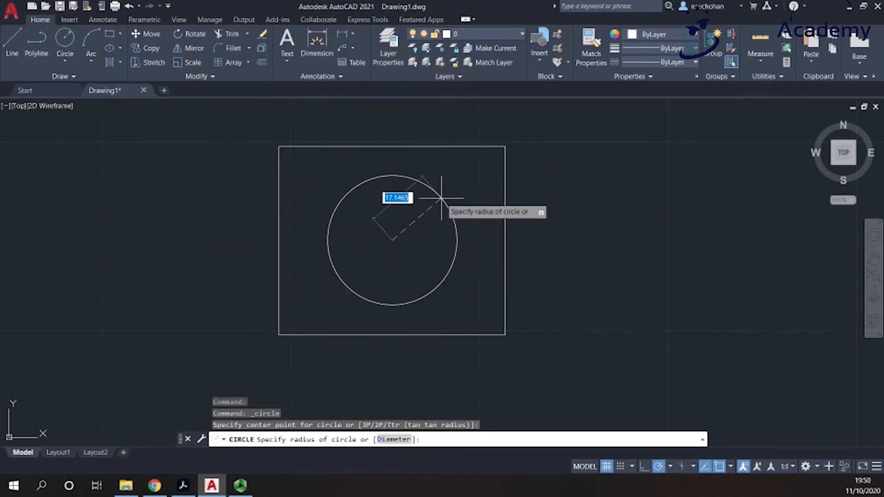
{"action": "type", "text": "20"}
{"action": "key", "text": "Return"}
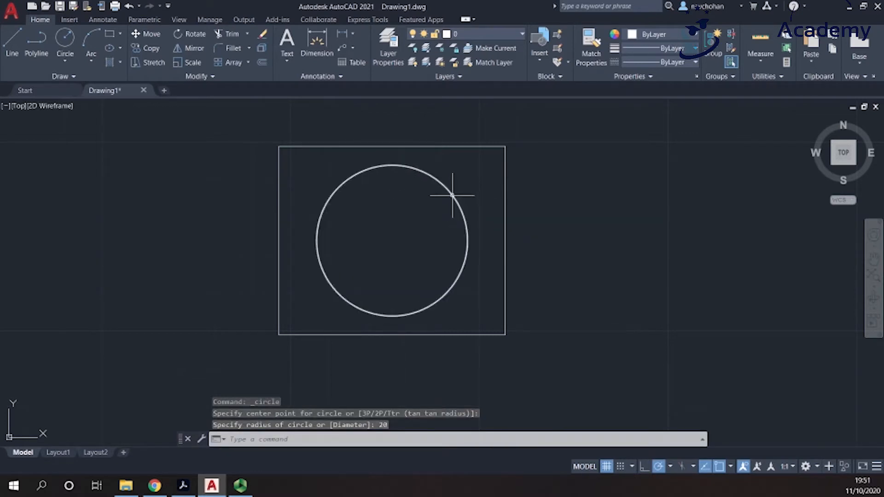
Draw a second circle of radius 45 concentric with the first one, enclosing the rectangle.
{"action": "left_click", "coordinate": [66, 38]}
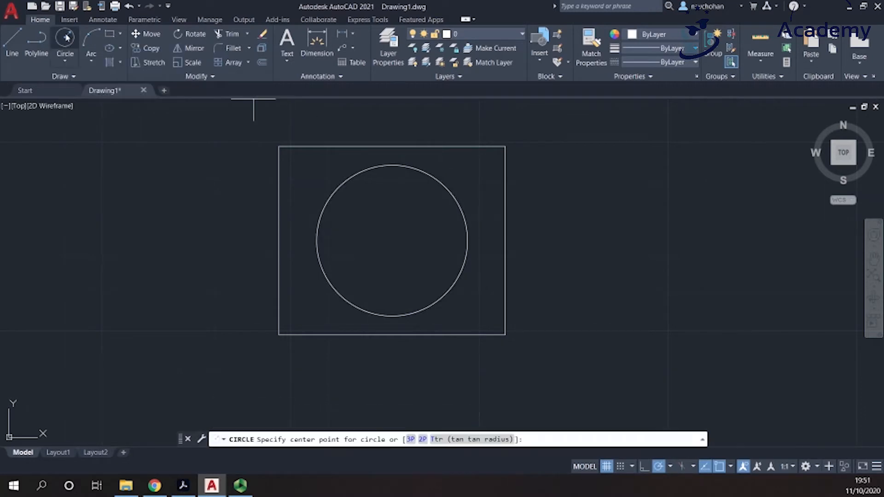
{"action": "left_click", "coordinate": [392, 240]}
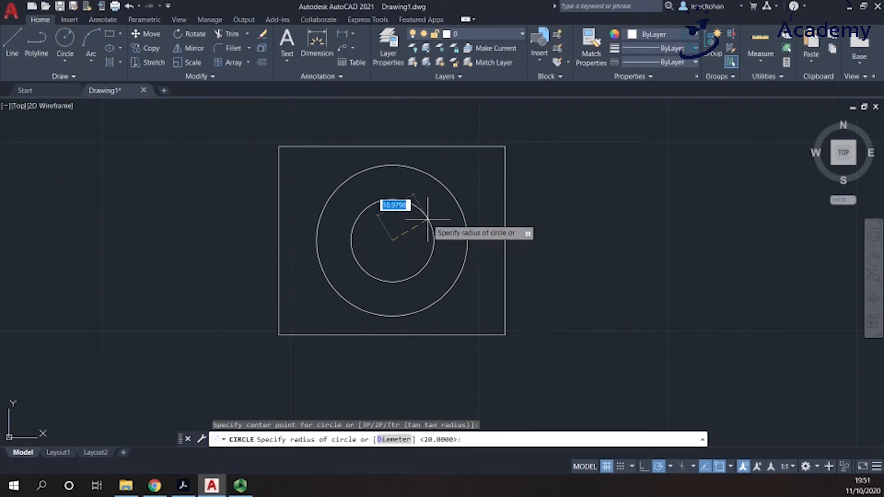
{"action": "type", "text": "45"}
{"action": "key", "text": "Return"}
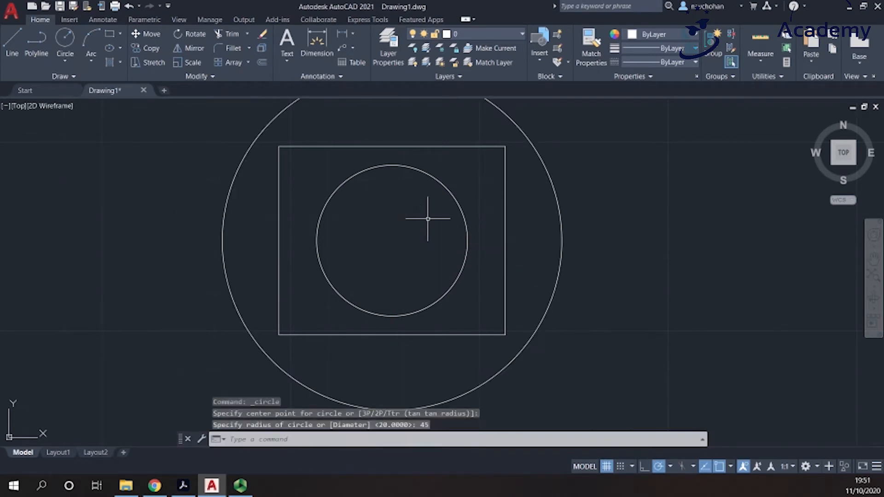
{"action": "scroll", "coordinate": [428, 220], "scroll_direction": "down", "scroll_amount": 2}
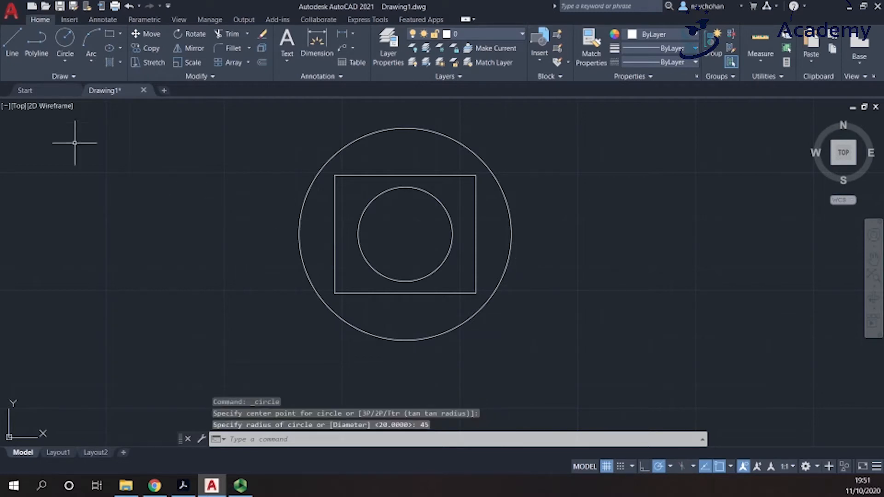
Draw an eight-segment polyline clockwise from the outer circle's bottom quadrant, alternating between rectangle corners and the circle's quadrants, back to its start.
{"action": "left_click", "coordinate": [40, 50]}
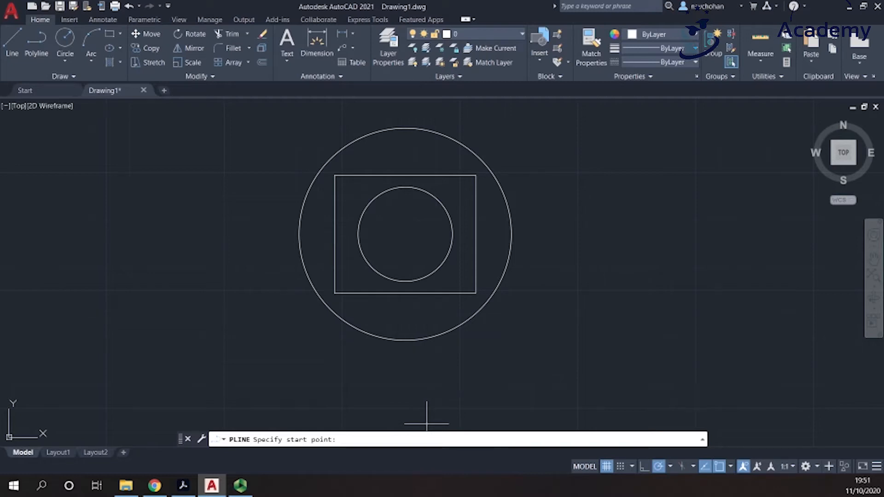
{"action": "left_click", "coordinate": [405, 340]}
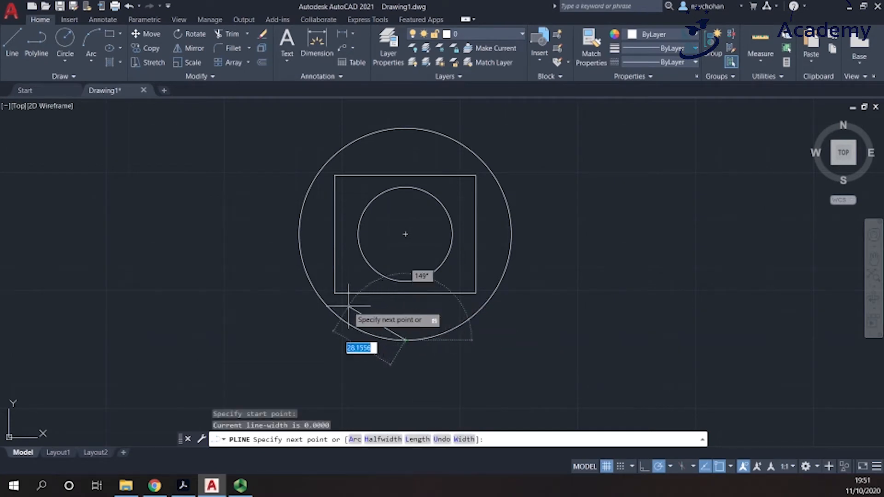
{"action": "left_click", "coordinate": [335, 292]}
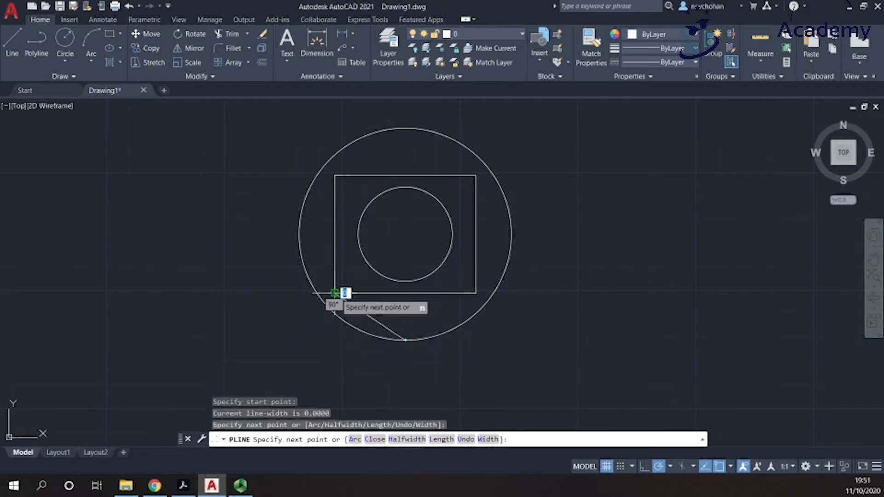
{"action": "left_click", "coordinate": [299, 234]}
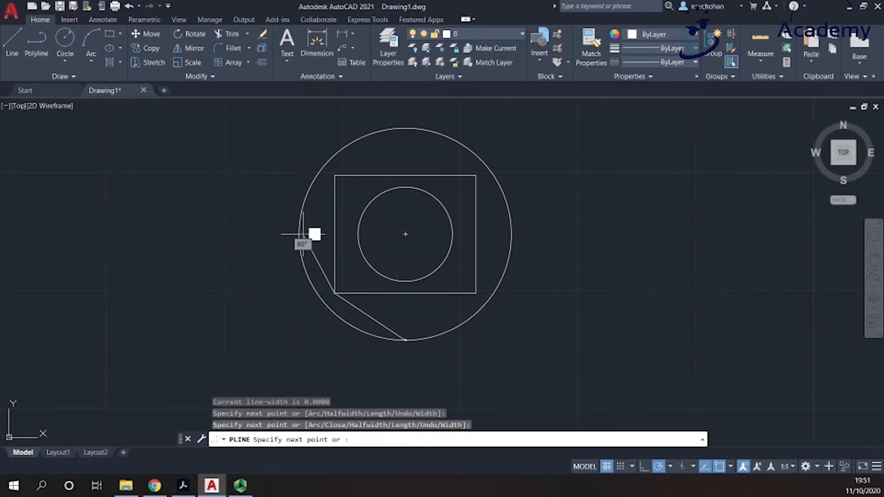
{"action": "left_click", "coordinate": [334, 176]}
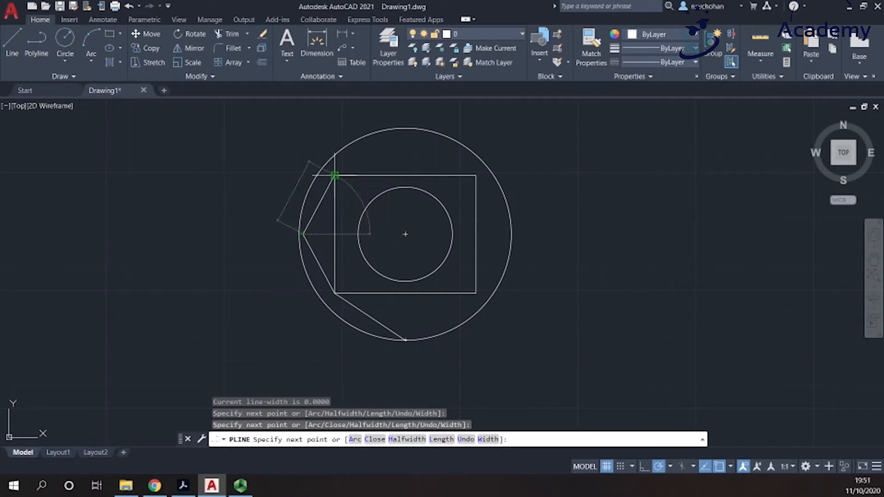
{"action": "left_click", "coordinate": [405, 128]}
{"action": "left_click", "coordinate": [476, 175]}
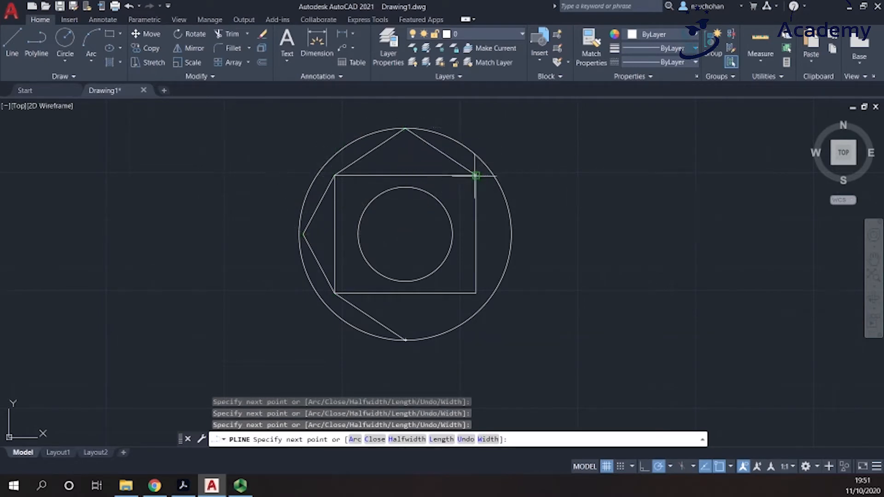
{"action": "left_click", "coordinate": [511, 234]}
{"action": "left_click", "coordinate": [475, 293]}
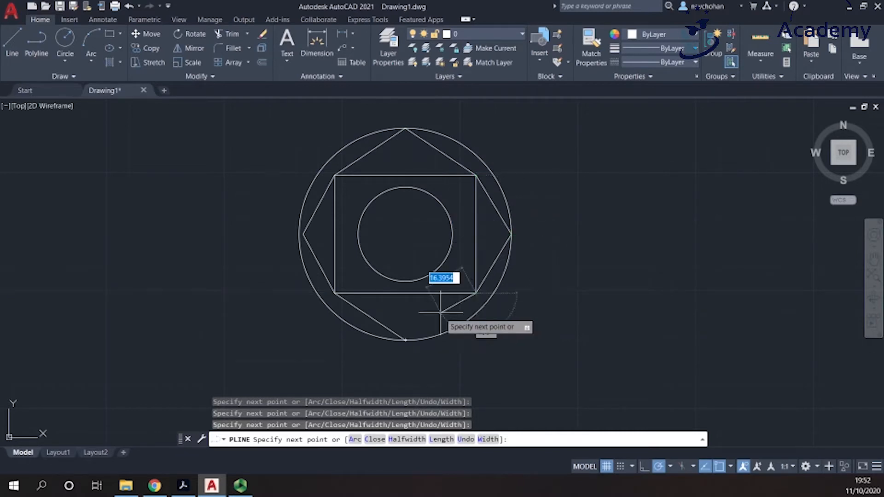
{"action": "left_click", "coordinate": [405, 340]}
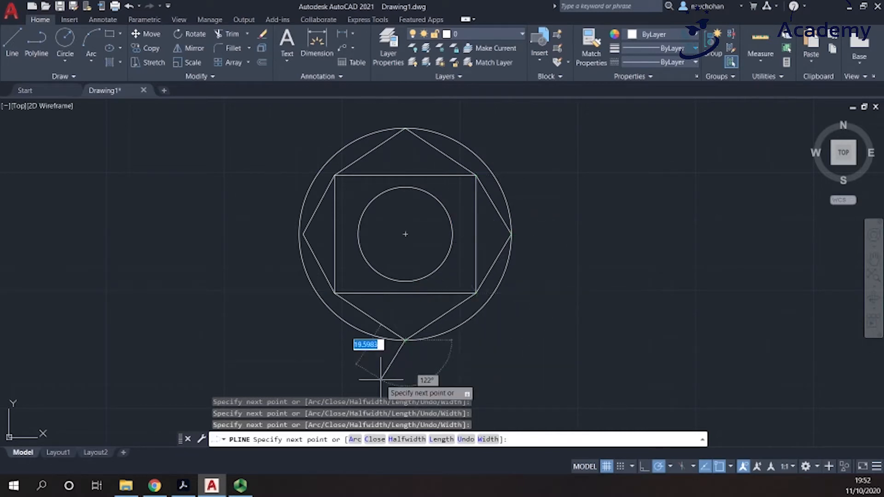
{"action": "key", "text": "Return"}
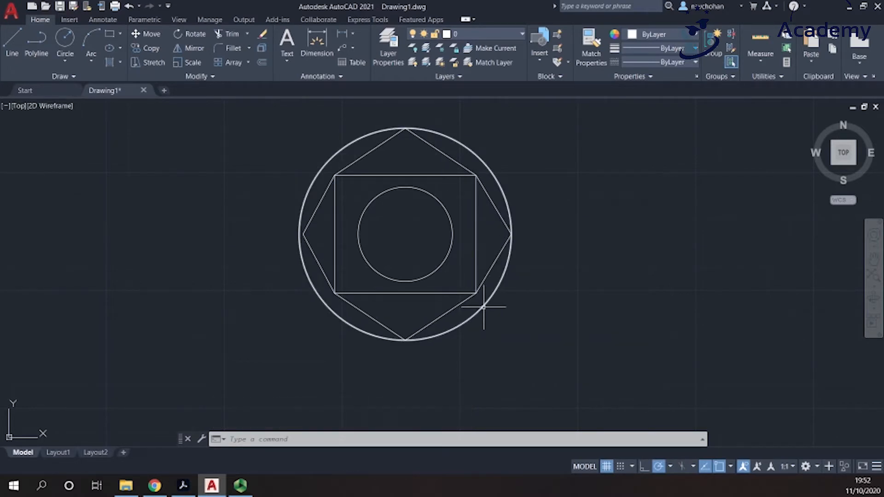
Draw a closed polyline from the inner circle's bottom quadrant, alternating clockwise between the rectangle's corners and the inner circle's quadrants.
{"action": "left_click", "coordinate": [37, 46]}
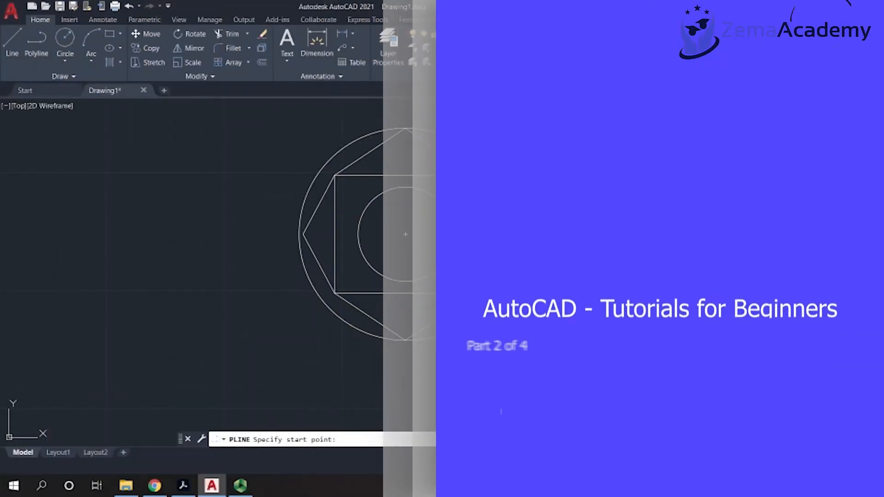
{"action": "left_click", "coordinate": [404, 282]}
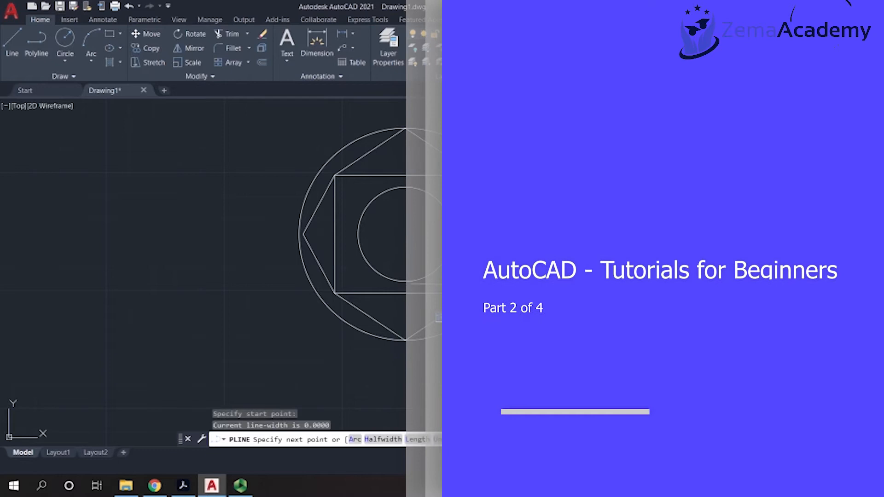
{"action": "left_click", "coordinate": [404, 281]}
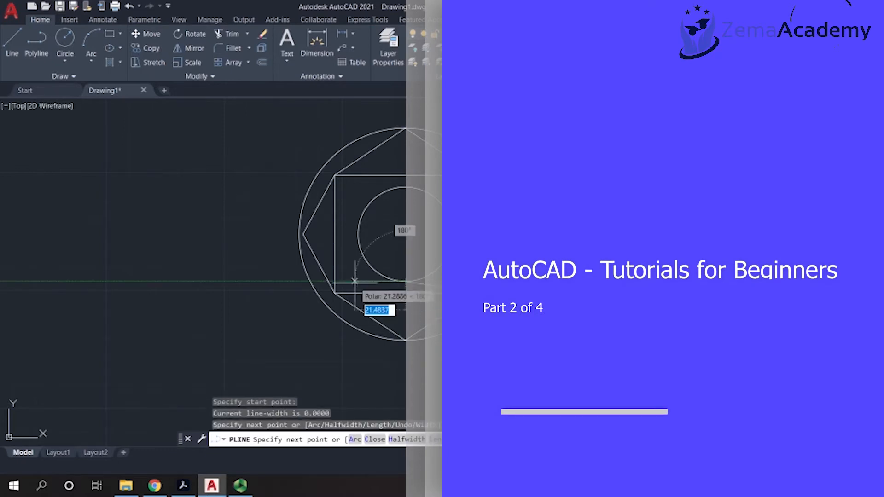
{"action": "left_click", "coordinate": [334, 291]}
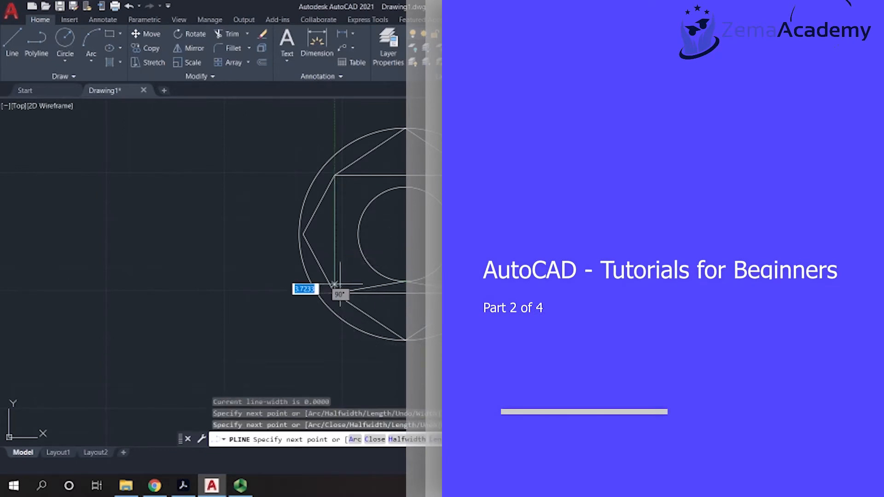
{"action": "left_click", "coordinate": [358, 235]}
{"action": "left_click", "coordinate": [335, 175]}
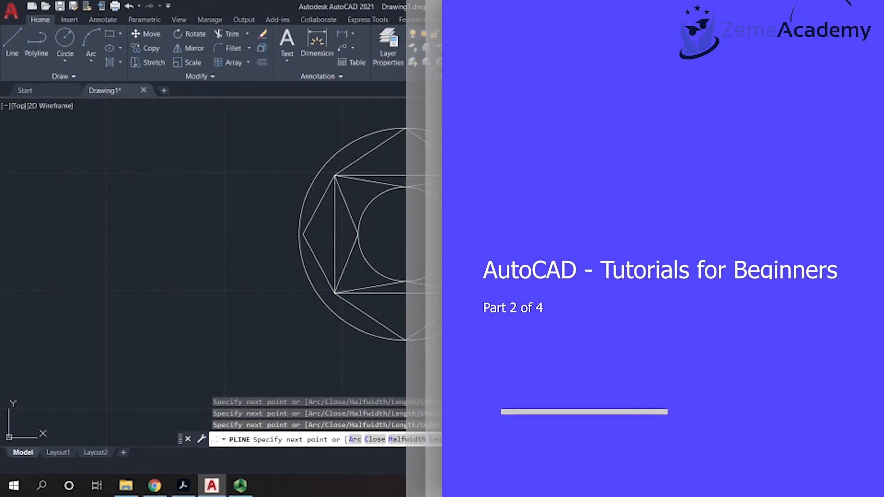
{"action": "key", "text": "Return"}
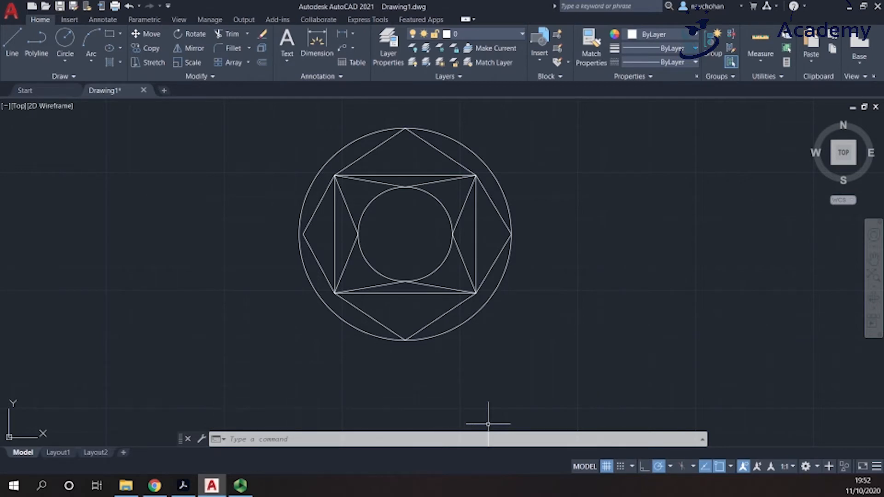
Draw a 100 by 100 square in the empty area to the right of the finished figure.
{"action": "scroll", "coordinate": [584, 370], "scroll_direction": "down", "scroll_amount": 4}
{"action": "mouse_move", "coordinate": [570, 351]}
{"action": "middle_mouse_down"}
{"action": "mouse_move", "coordinate": [347, 357]}
{"action": "mouse_move", "coordinate": [285, 330]}
{"action": "middle_mouse_up"}
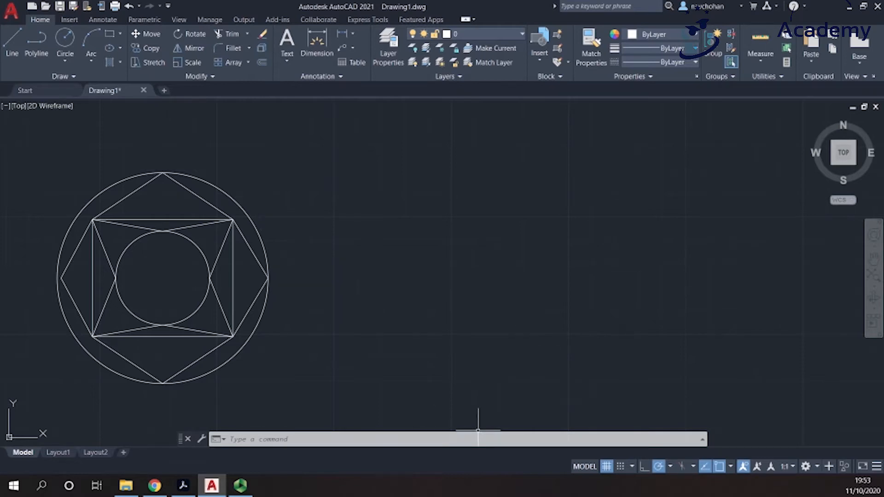
{"action": "left_click", "coordinate": [110, 34]}
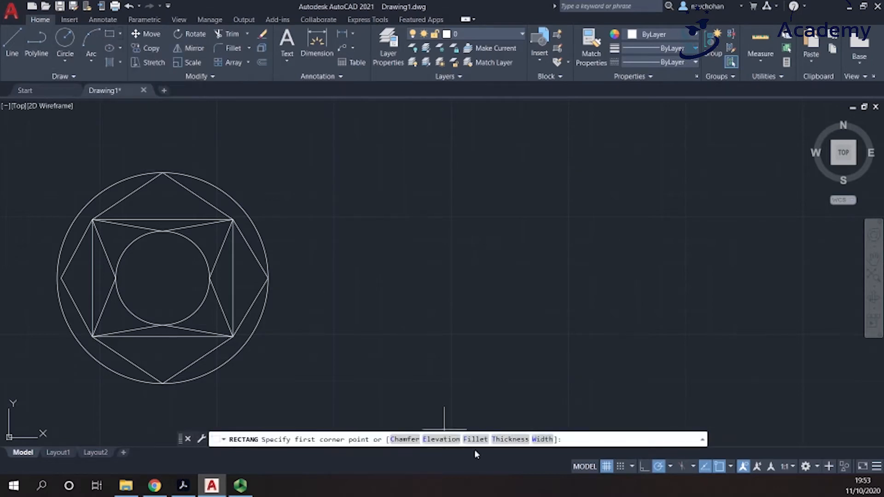
{"action": "left_click", "coordinate": [408, 401]}
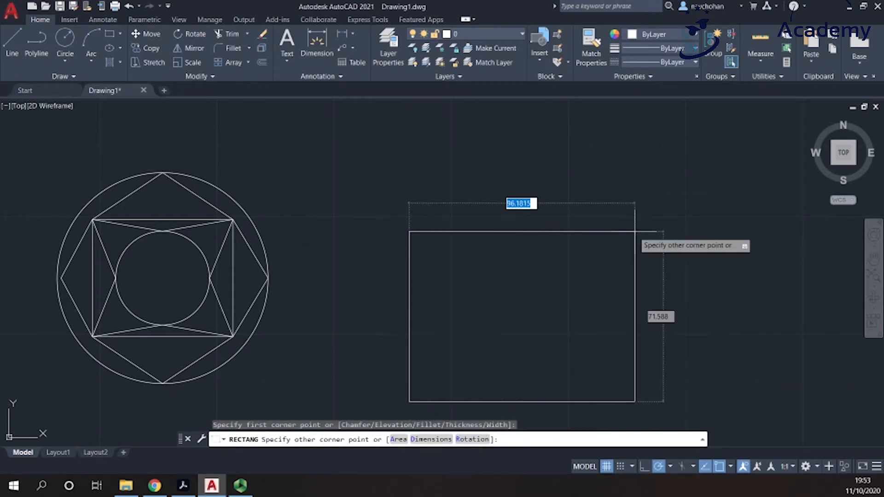
{"action": "type", "text": "100"}
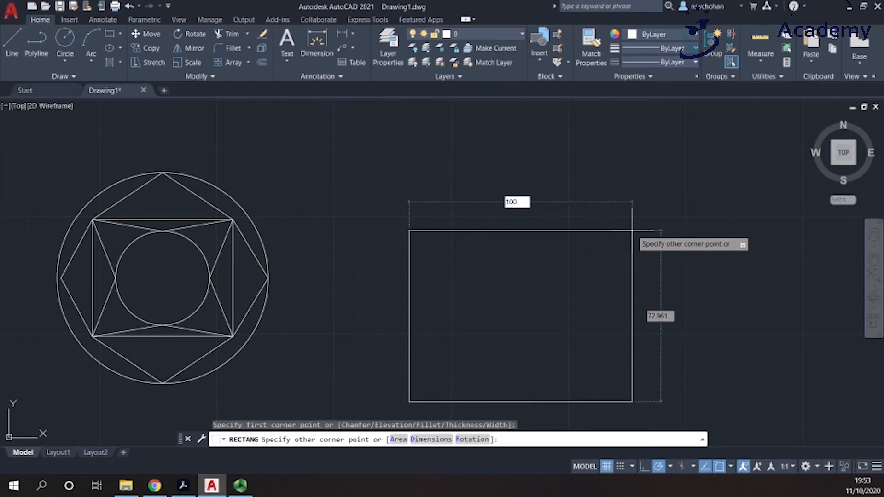
{"action": "key", "text": "Tab"}
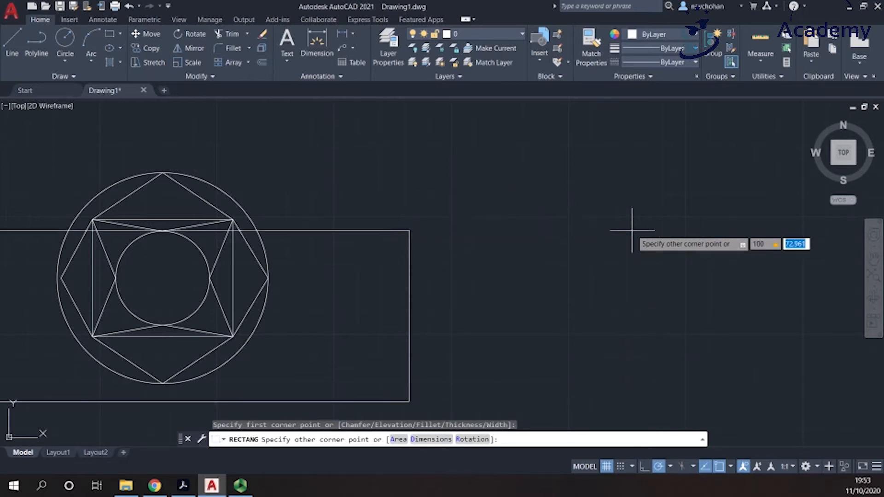
{"action": "type", "text": "100"}
{"action": "key", "text": "Return"}
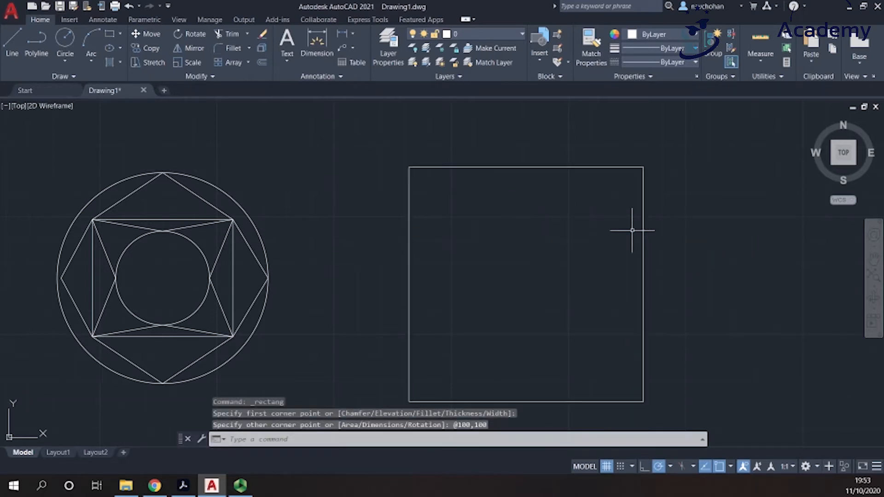
Draw a 2-Point circle inside the square, from the midpoint of its top side to the midpoint of its bottom side.
{"action": "middle_click_drag", "start_coordinate": [562, 355], "coordinate": [521, 297]}
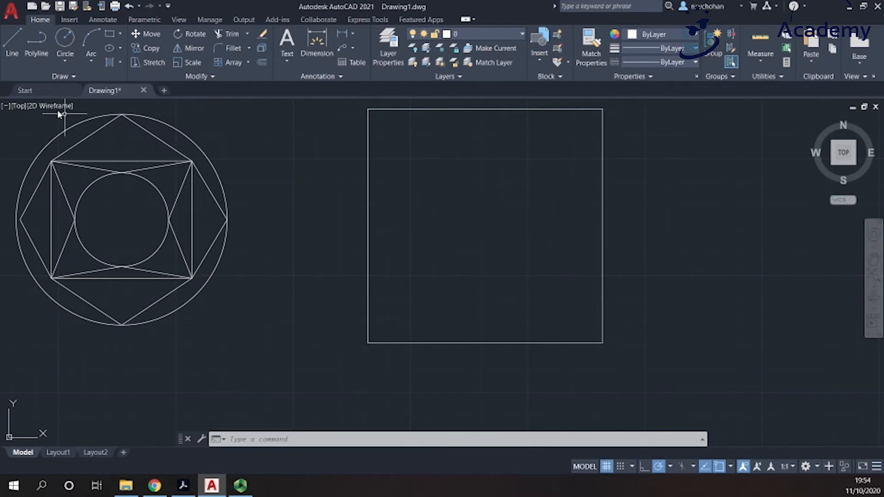
{"action": "left_click", "coordinate": [64, 64]}
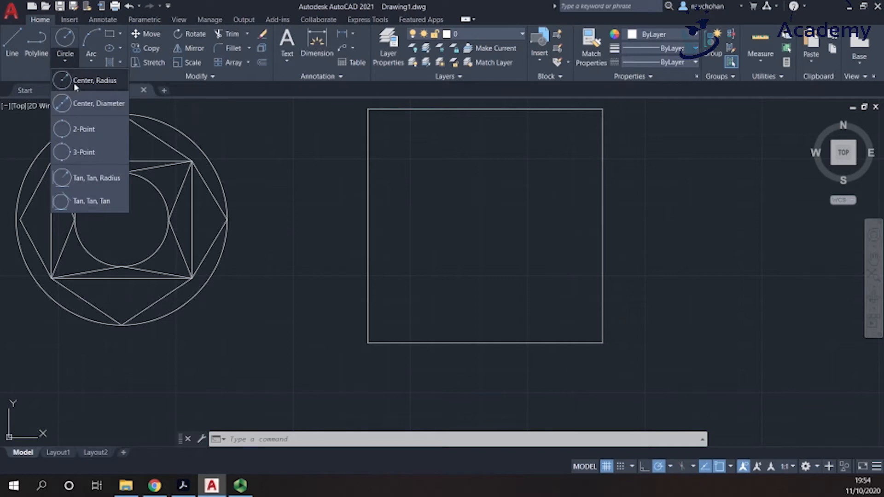
{"action": "left_click", "coordinate": [102, 131]}
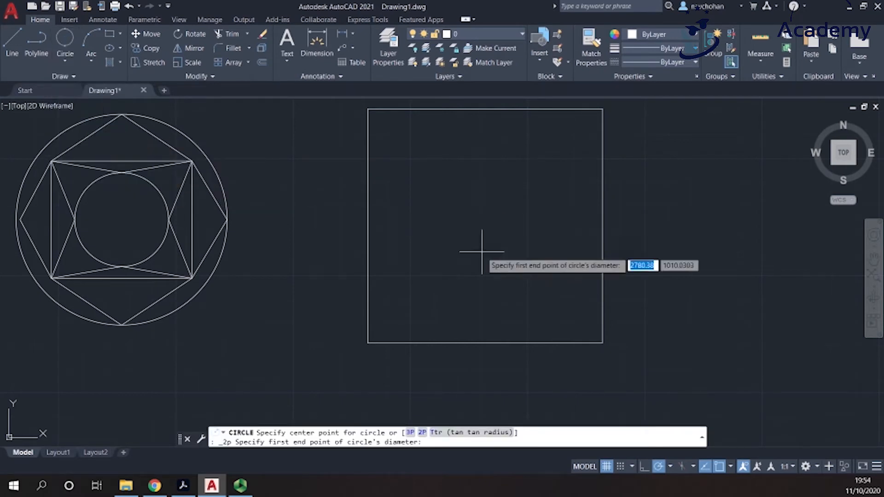
{"action": "left_click", "coordinate": [486, 108]}
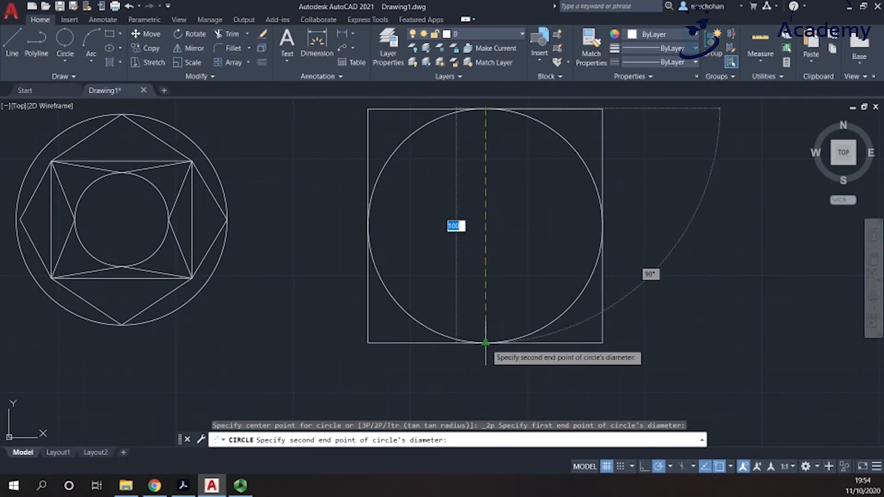
{"action": "left_click", "coordinate": [485, 343]}
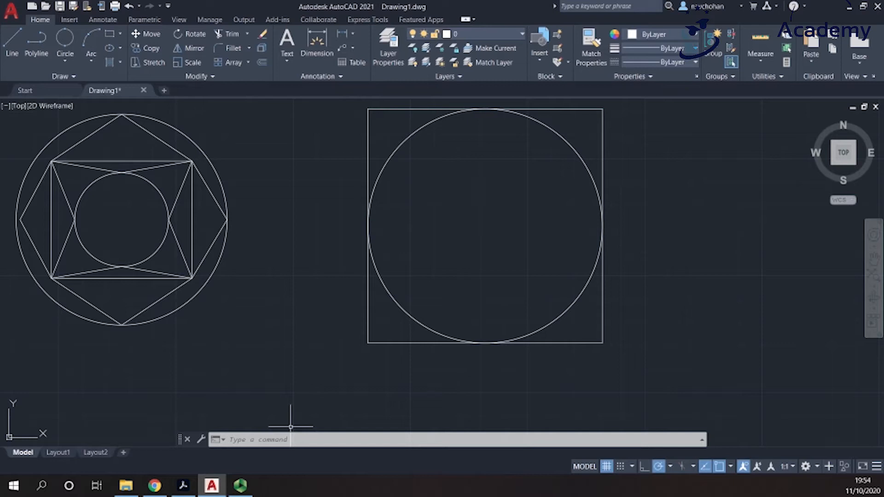
Draw a diamond-shaped polyline through the circle's four quadrants, starting and ending at the bottom quadrant.
{"action": "left_click", "coordinate": [36, 38]}
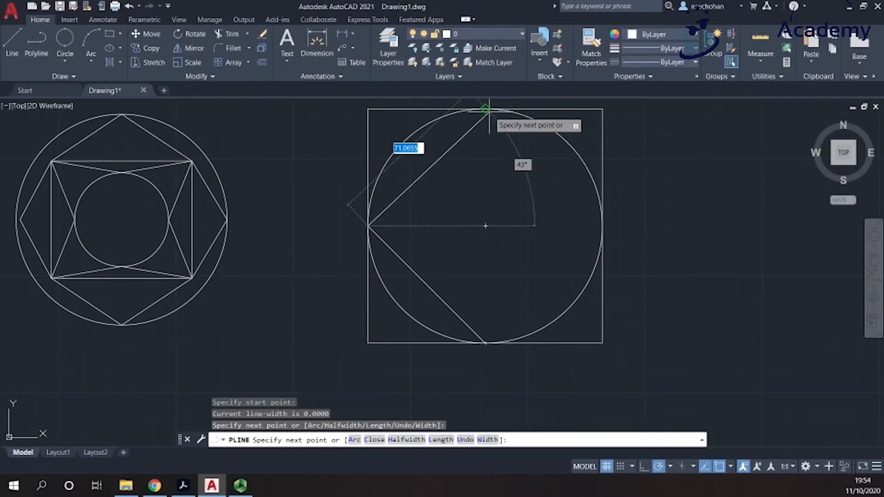
{"action": "left_click", "coordinate": [486, 108]}
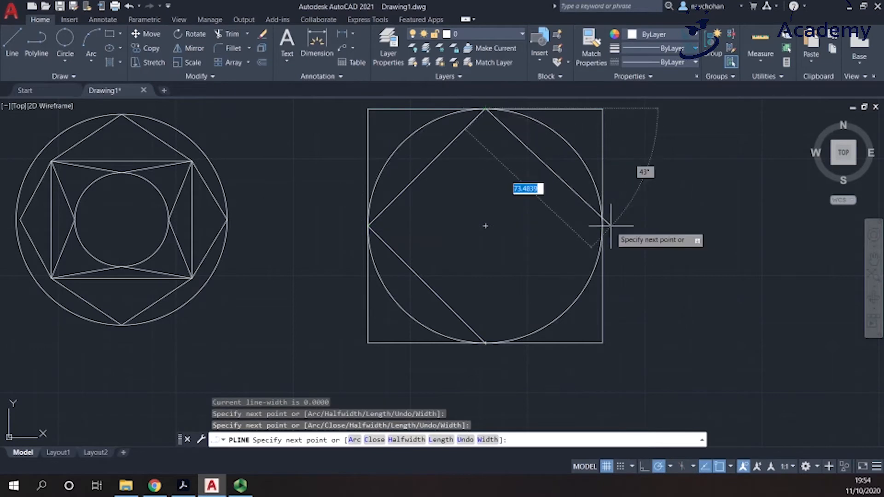
{"action": "left_click", "coordinate": [602, 225]}
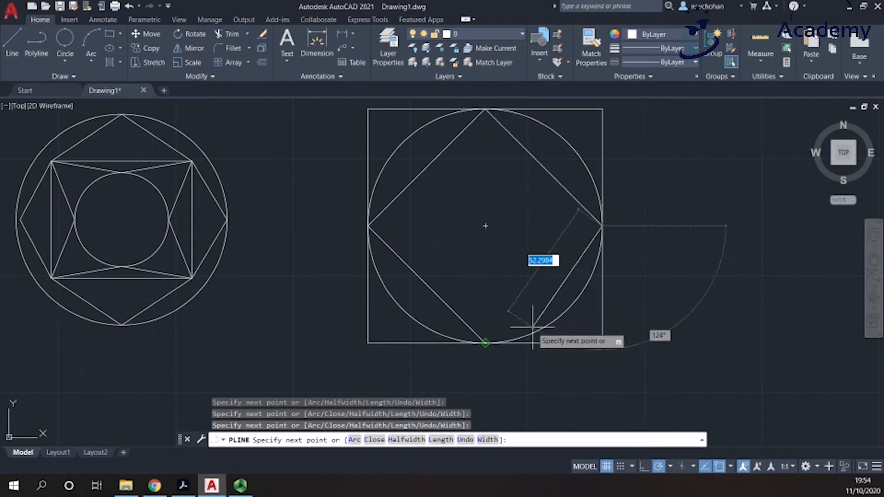
{"action": "left_click", "coordinate": [486, 343]}
{"action": "key", "text": "Return"}
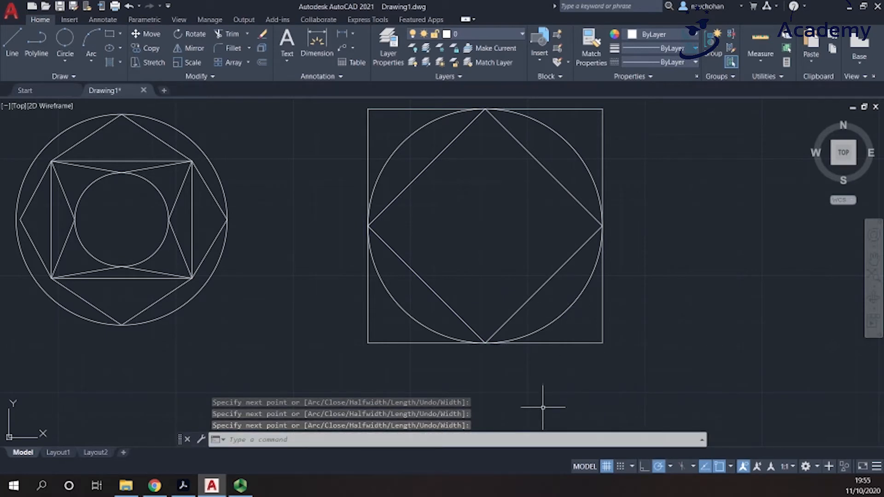
Try a 2-Point circle between the midpoints of two opposite diamond sides, and undo it.
{"action": "left_click", "coordinate": [65, 37]}
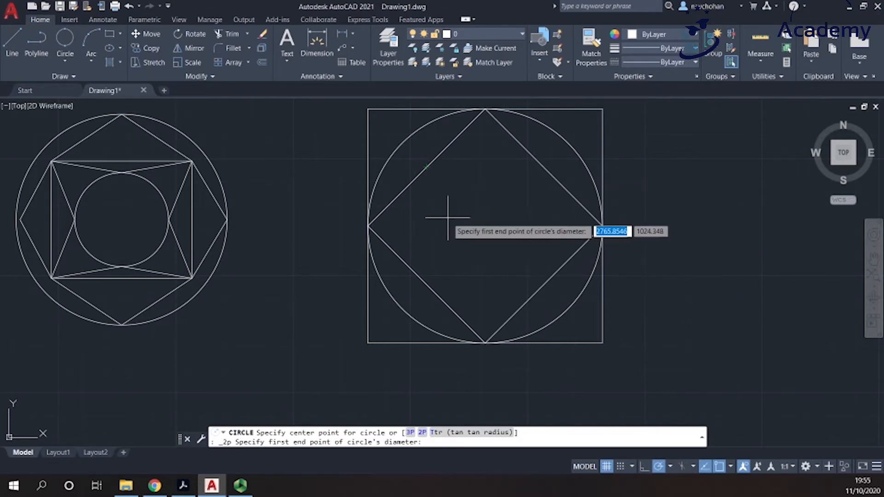
{"action": "left_click", "coordinate": [427, 167]}
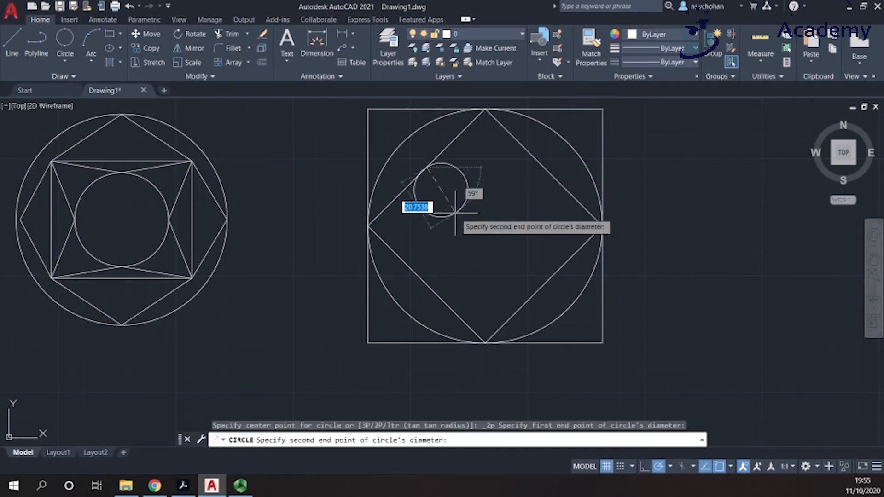
{"action": "left_click", "coordinate": [543, 284]}
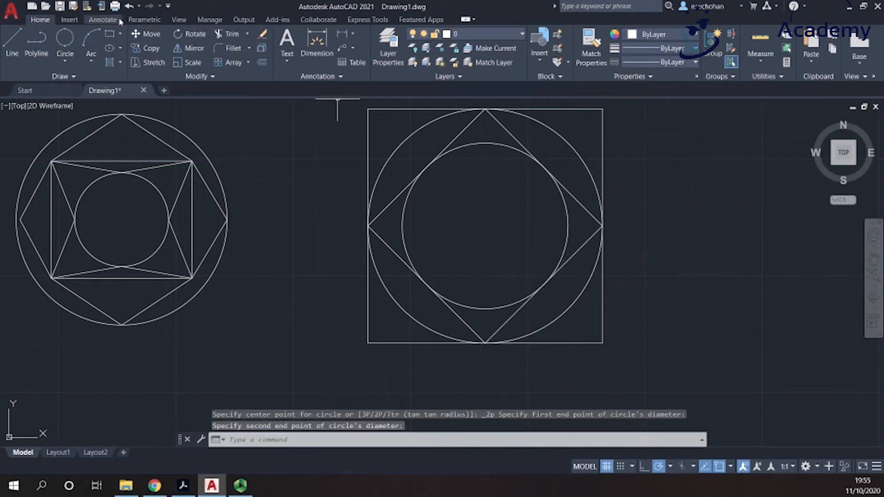
{"action": "left_click", "coordinate": [129, 6]}
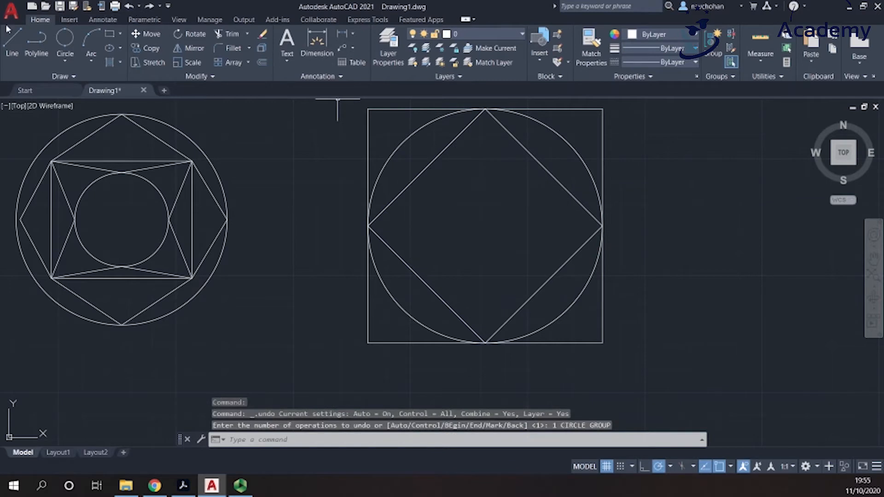
Turn on the Geometric Center snap and draw a Center, Radius circle from the diamond's centre to the midpoint of its upper-left side.
{"action": "left_click", "coordinate": [66, 62]}
{"action": "left_click", "coordinate": [79, 87]}
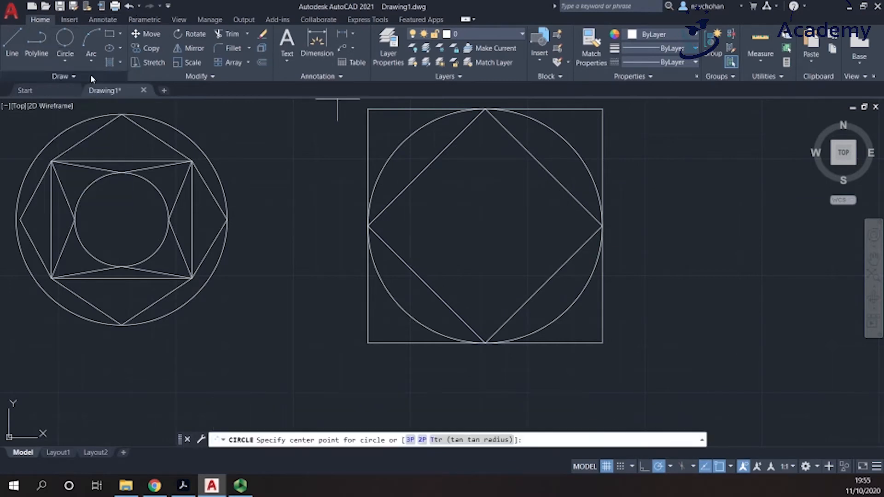
{"action": "left_click", "coordinate": [730, 467]}
{"action": "left_click", "coordinate": [762, 296]}
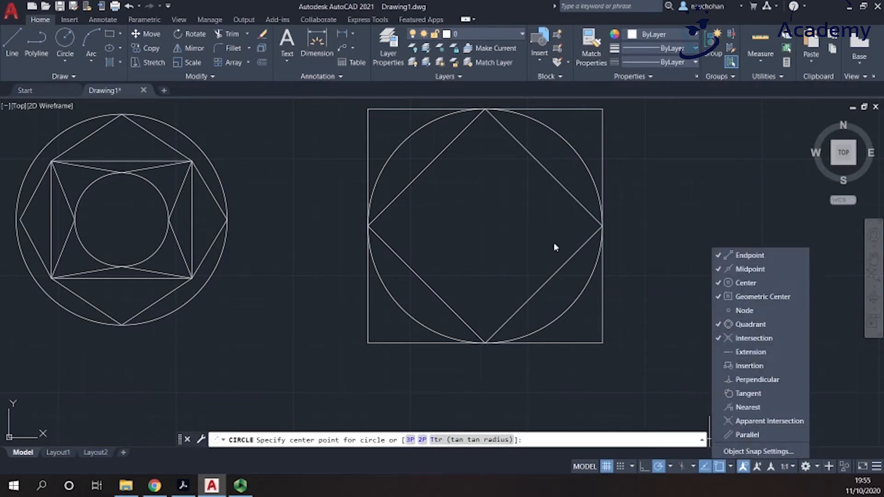
{"action": "left_click", "coordinate": [485, 226]}
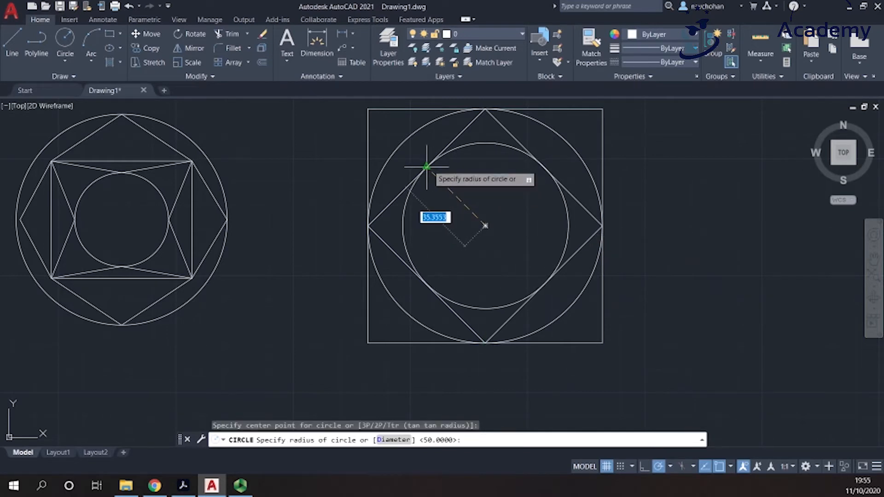
{"action": "left_click", "coordinate": [427, 167]}
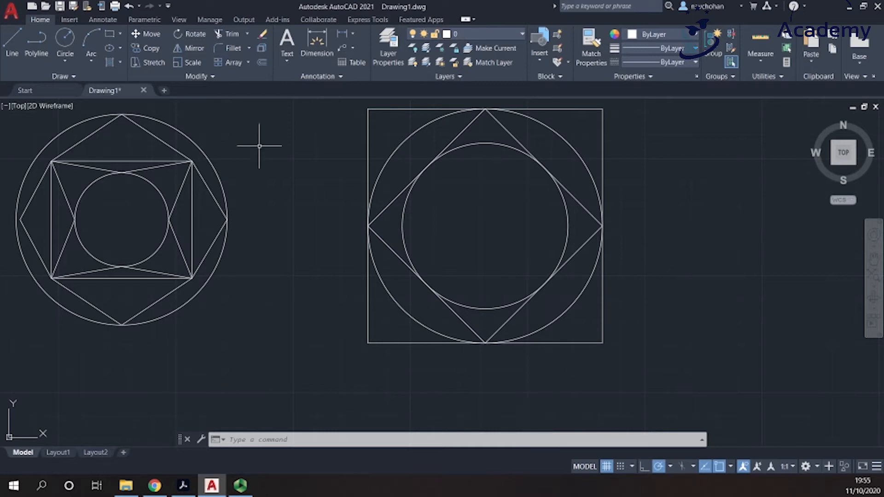
Draw a circle of radius 10 at the common centre of the square and the diamond.
{"action": "left_click", "coordinate": [66, 59]}
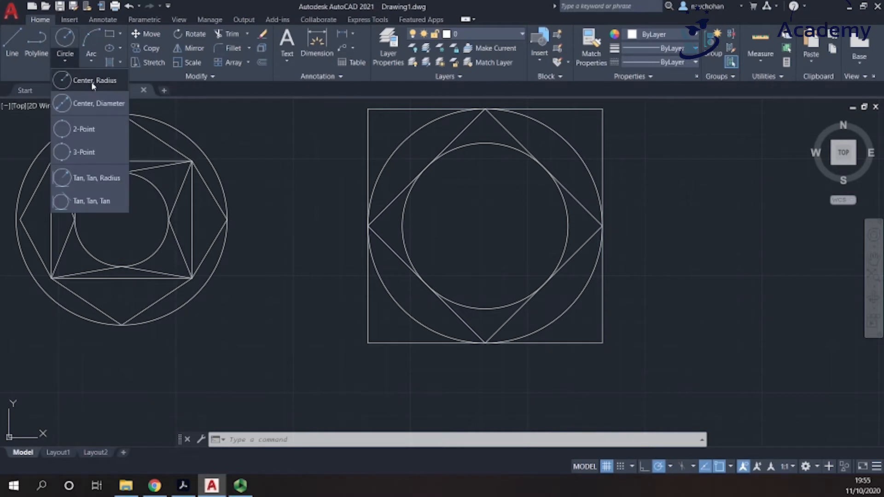
{"action": "left_click", "coordinate": [93, 85]}
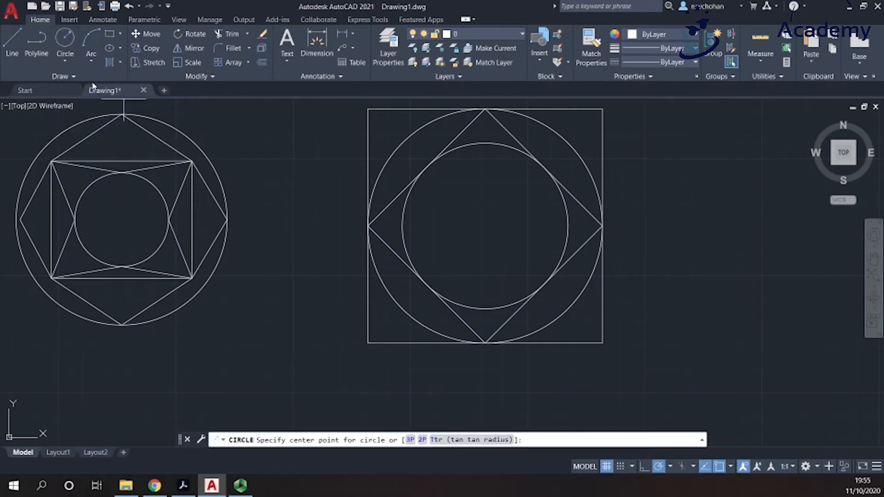
{"action": "left_click", "coordinate": [485, 226]}
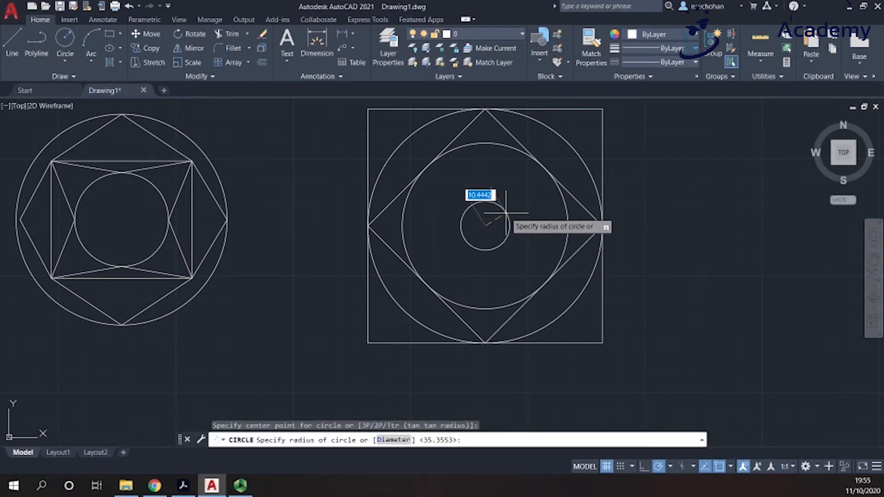
{"action": "key", "text": "BackSpace"}
{"action": "key", "text": "Return"}
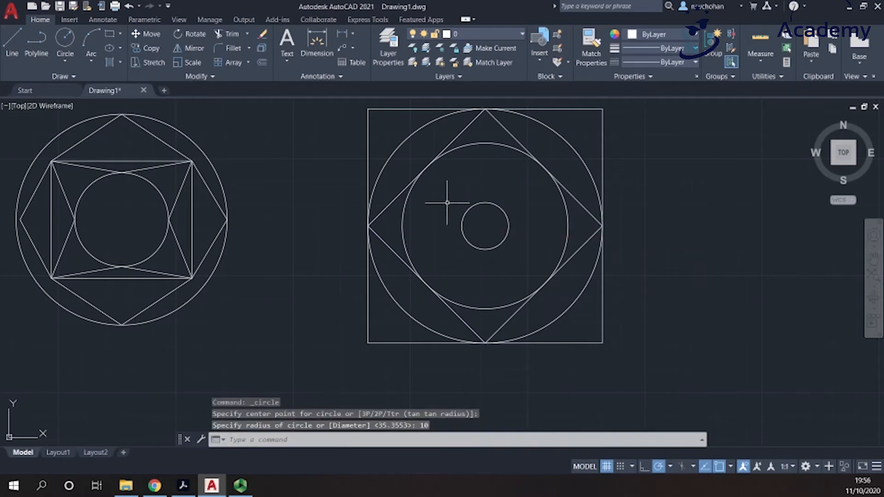
Draw a circle of radius 22 at the common centre of the square and the diamond.
{"action": "left_click", "coordinate": [66, 42]}
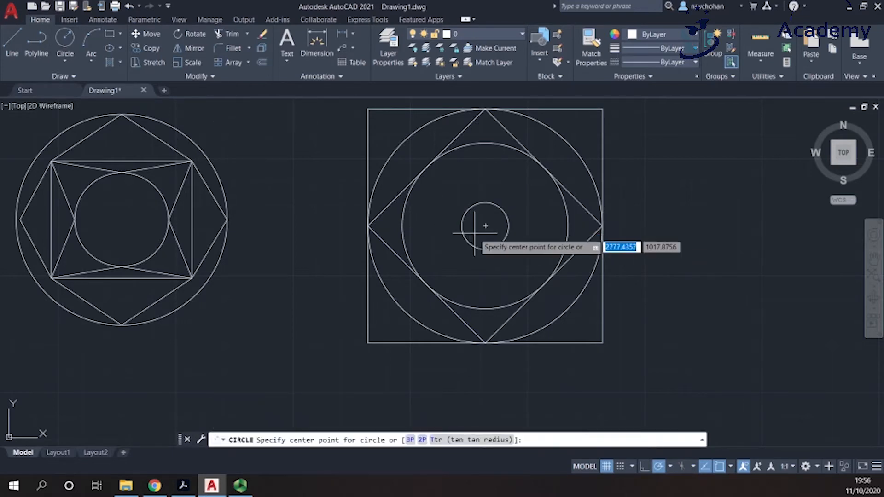
{"action": "left_click", "coordinate": [485, 225]}
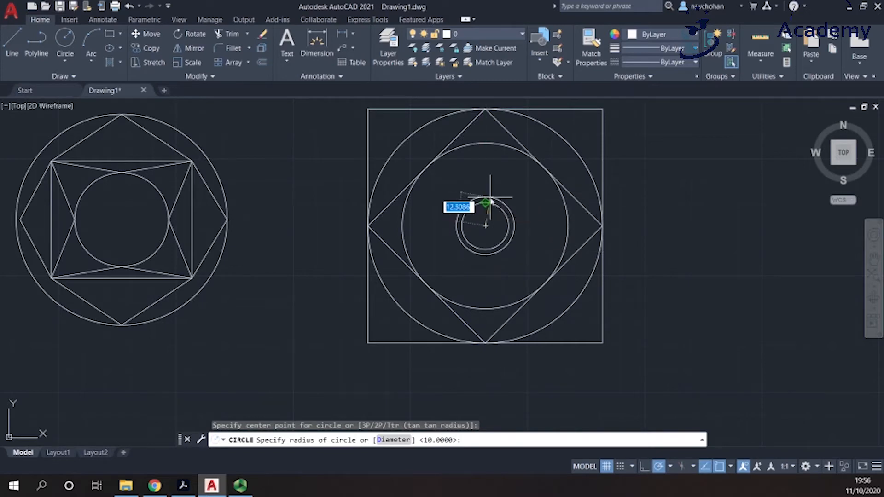
{"action": "type", "text": "22"}
{"action": "key", "text": "Return"}
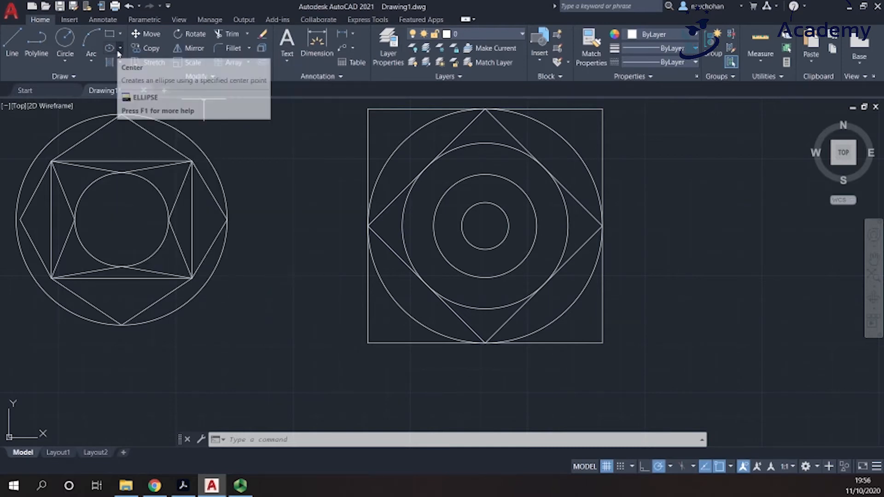
Draw a Center ellipse from the common centre to the upper quadrant of the circle inside the diamond, with a distance of 22 to the other axis.
{"action": "left_click", "coordinate": [120, 49]}
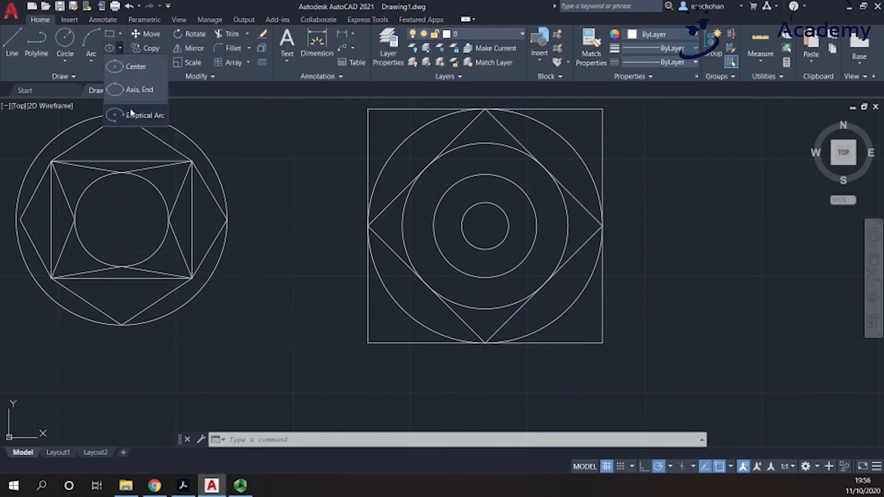
{"action": "left_click", "coordinate": [146, 69]}
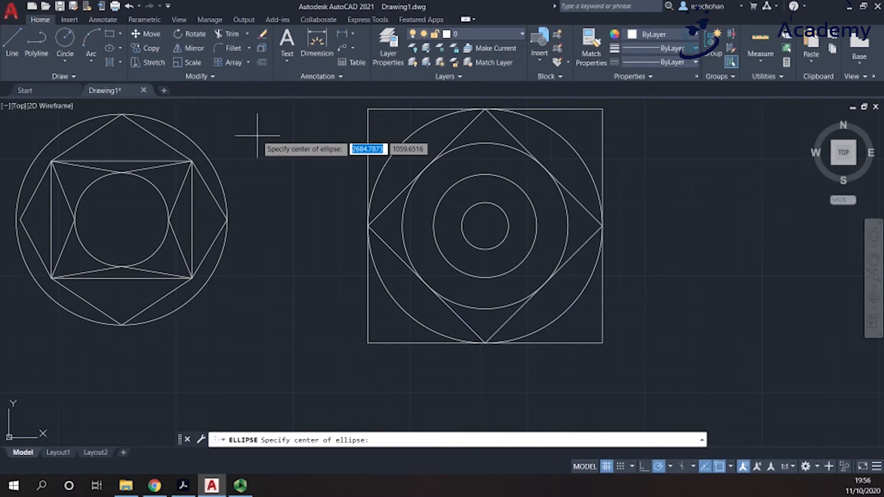
{"action": "left_click", "coordinate": [485, 225]}
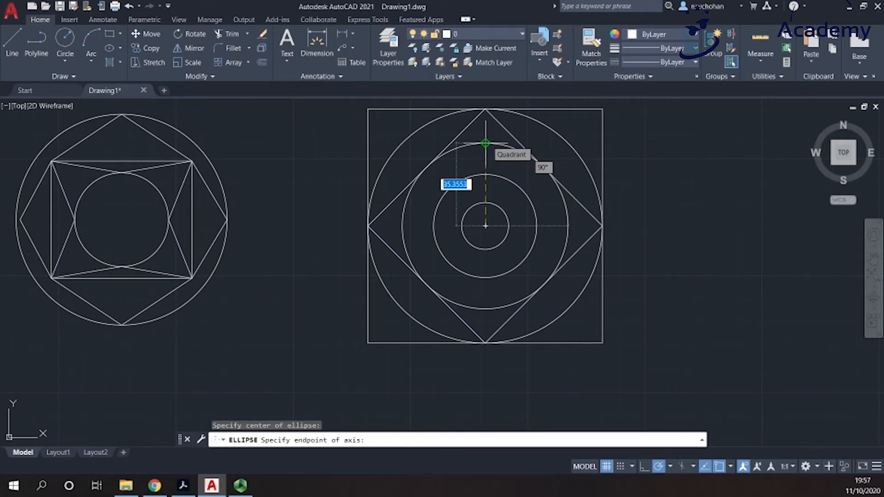
{"action": "left_click", "coordinate": [485, 143]}
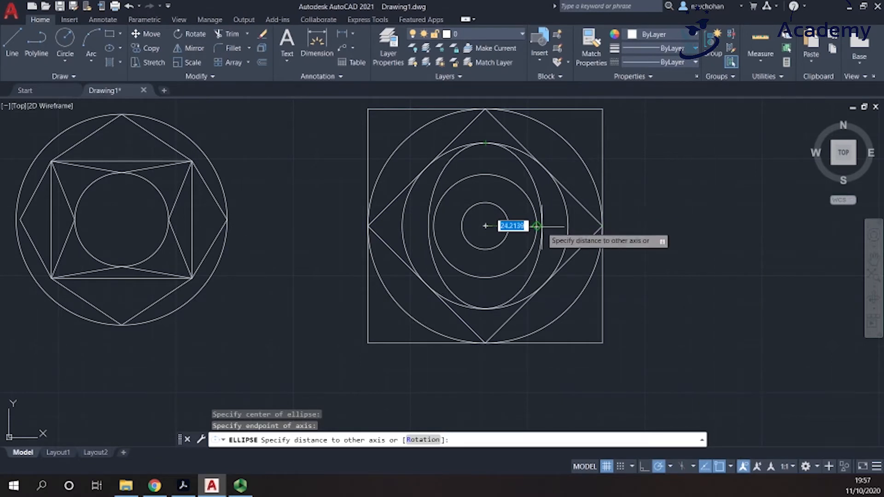
{"action": "type", "text": "22"}
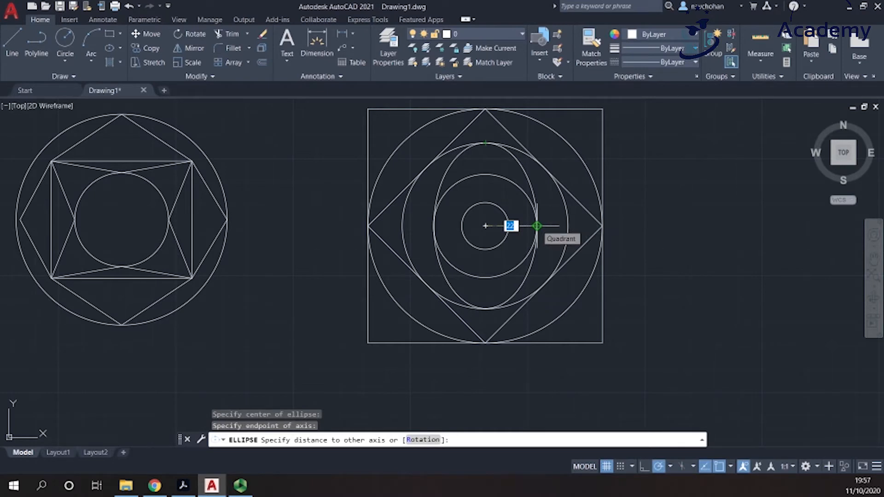
{"action": "key", "text": "Return"}
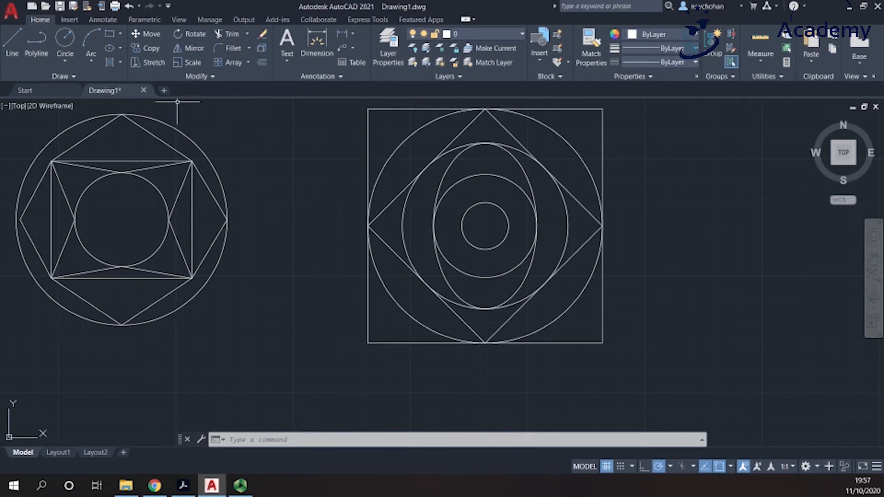
Draw a horizontal Center ellipse at the common centre, with its first axis endpoint 22 away and a distance of 10 to the other axis.
{"action": "left_click", "coordinate": [109, 48]}
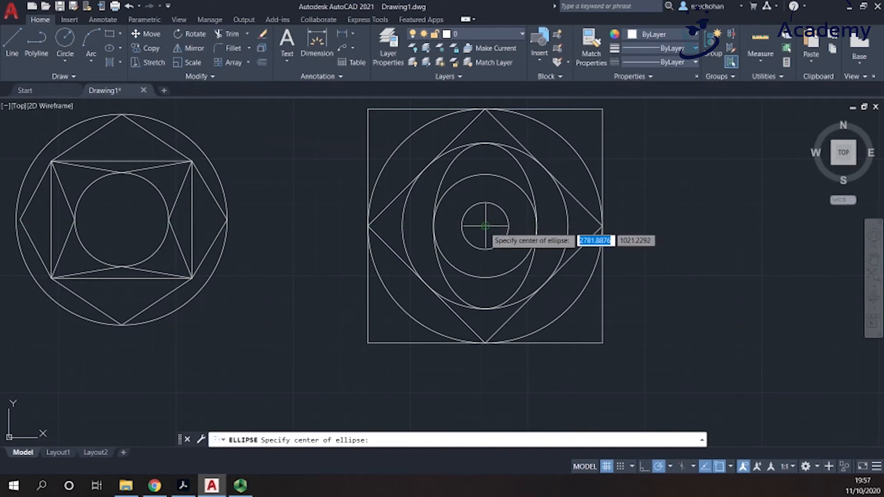
{"action": "left_click", "coordinate": [485, 226]}
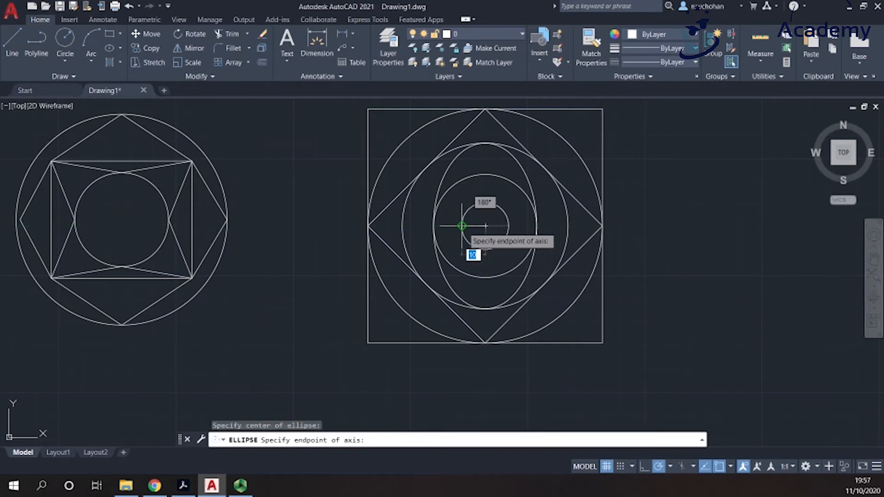
{"action": "type", "text": "22"}
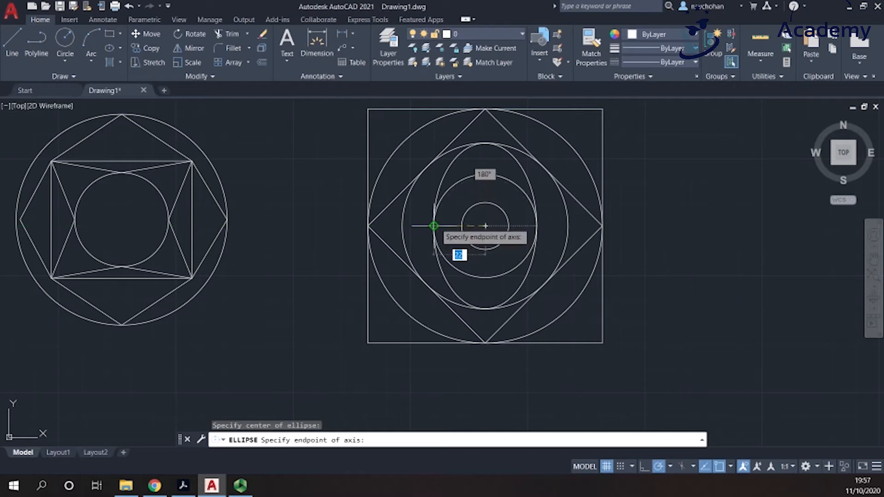
{"action": "key", "text": "Return"}
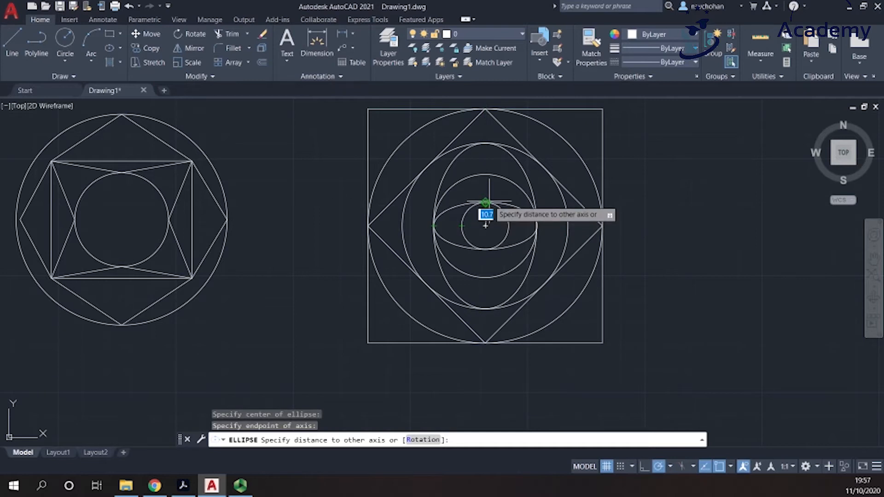
{"action": "type", "text": "10"}
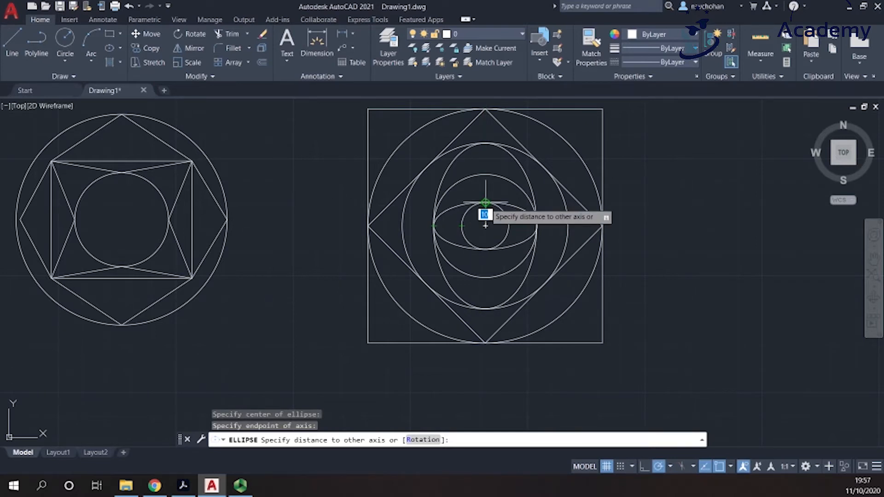
{"action": "key", "text": "Return"}
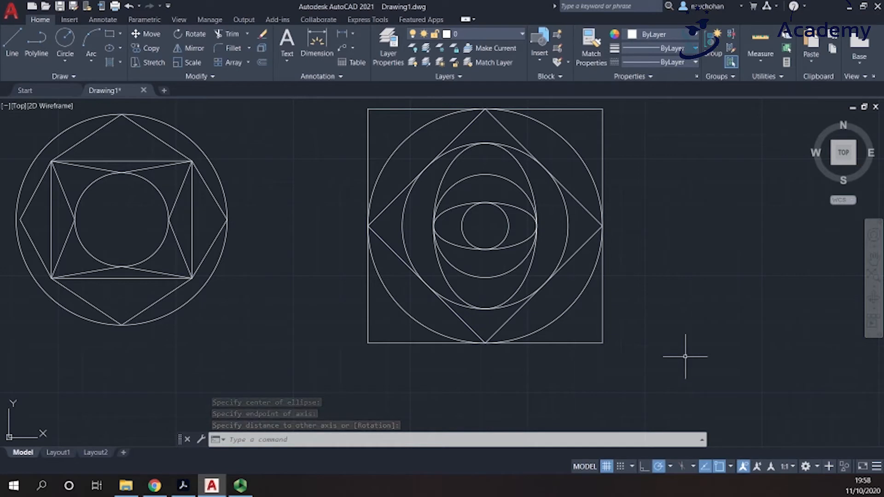
Draw a triangle with a polyline in the empty space beside the two figures, returning to its start point along a horizontal base.
{"action": "scroll", "coordinate": [686, 355], "scroll_direction": "down", "scroll_amount": 4}
{"action": "middle_click_drag", "start_coordinate": [690, 352], "coordinate": [359, 294]}
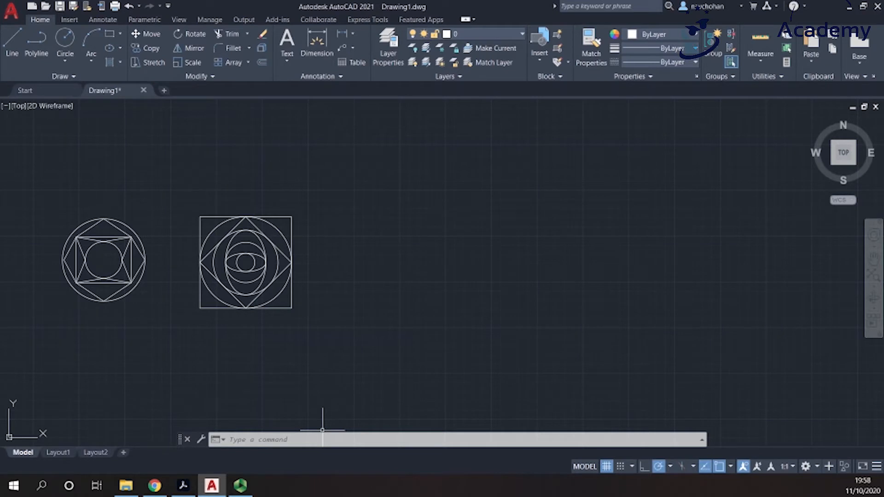
{"action": "left_click", "coordinate": [36, 43]}
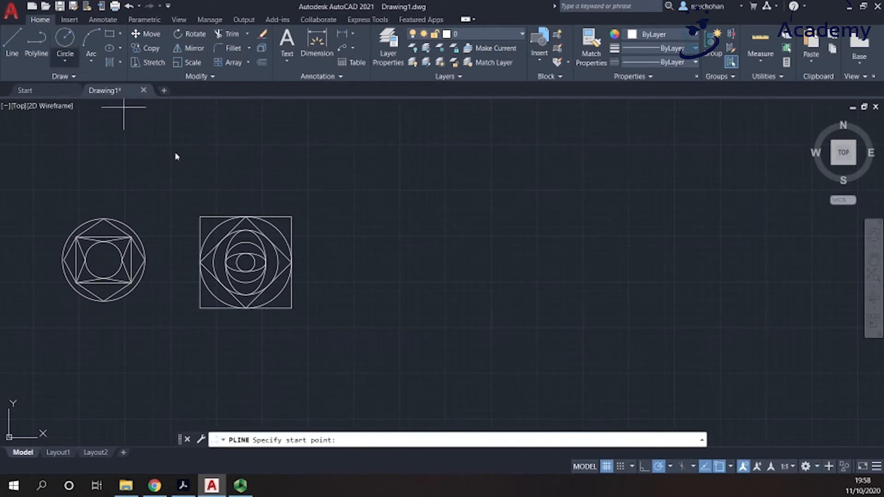
{"action": "left_click", "coordinate": [397, 245]}
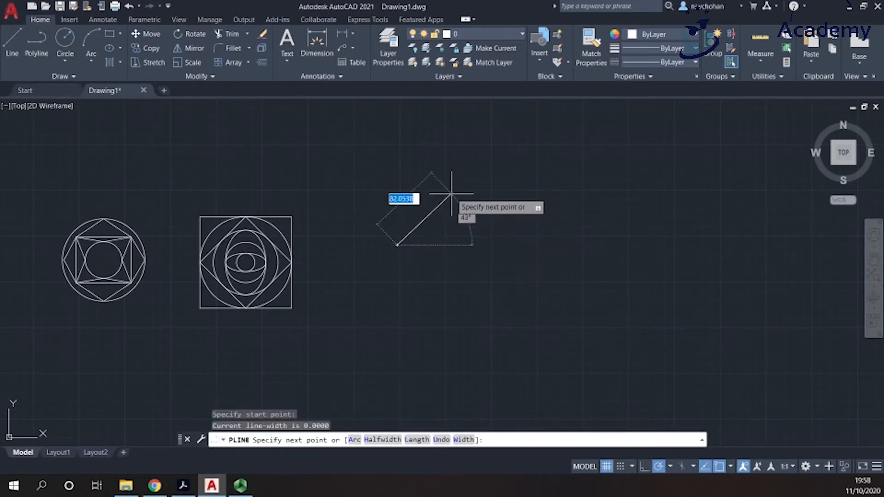
{"action": "left_click", "coordinate": [470, 247]}
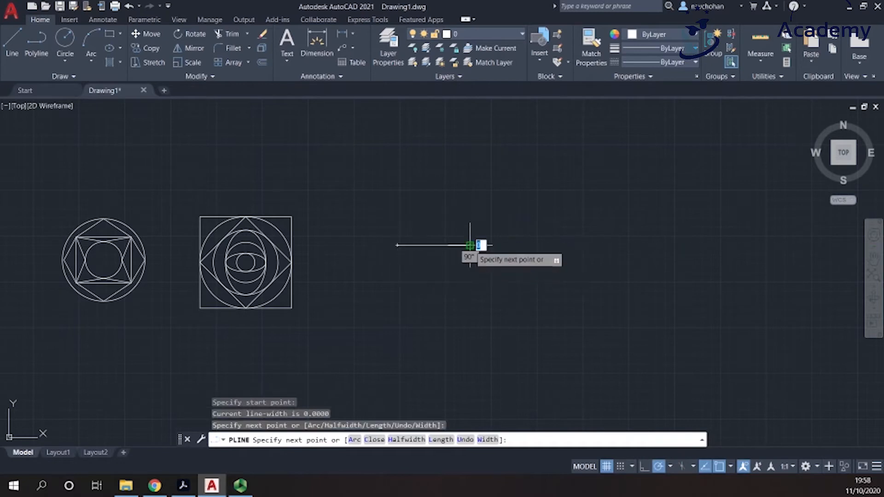
{"action": "left_click", "coordinate": [431, 188]}
{"action": "left_click", "coordinate": [398, 245]}
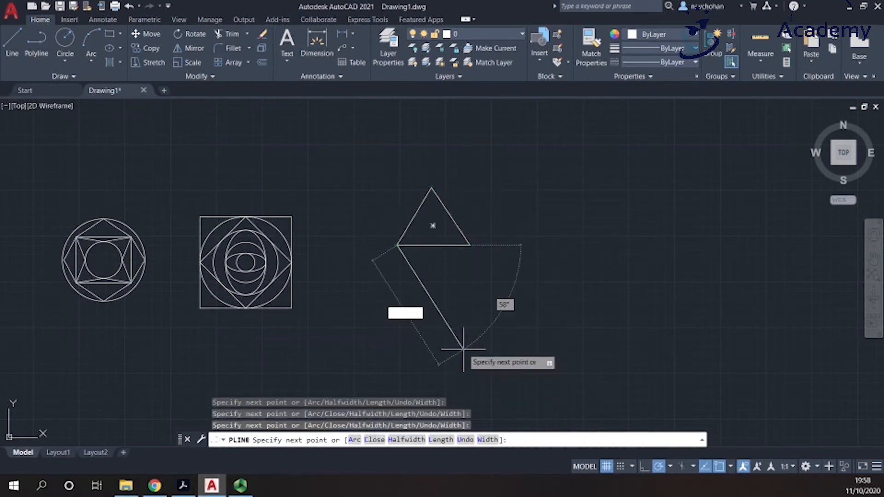
{"action": "key", "text": "Return"}
Draw an irregular six-sided zigzag polyline beside the triangle and end it with the Close option.
{"action": "left_click", "coordinate": [37, 44]}
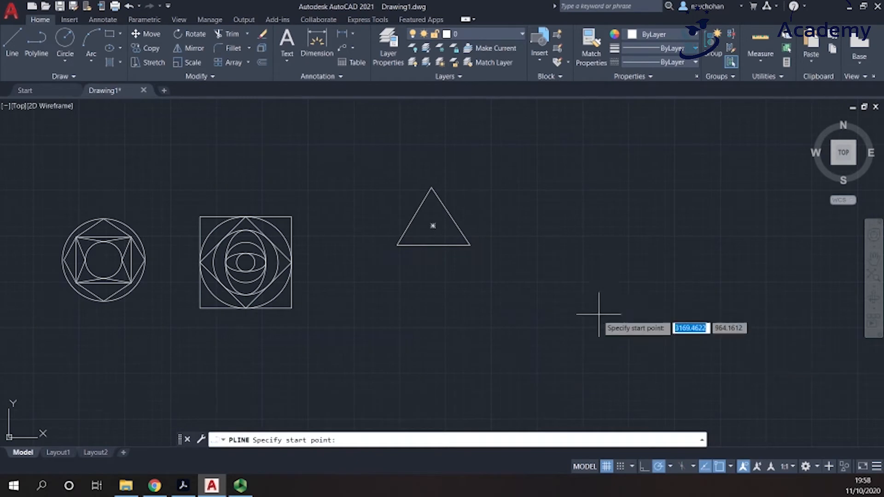
{"action": "left_click", "coordinate": [533, 265]}
{"action": "left_click", "coordinate": [507, 201]}
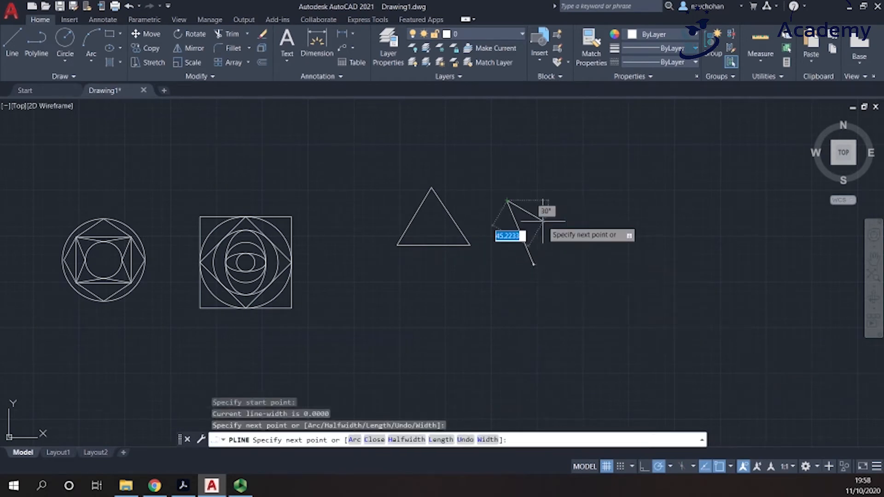
{"action": "left_click", "coordinate": [550, 225]}
{"action": "left_click", "coordinate": [568, 187]}
{"action": "left_click", "coordinate": [629, 307]}
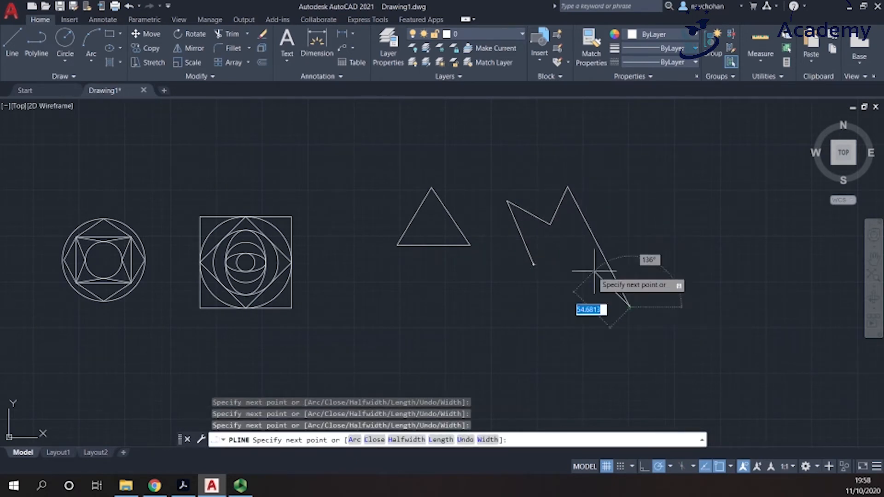
{"action": "left_click", "coordinate": [574, 252]}
{"action": "type", "text": "c"}
{"action": "key", "text": "Return"}
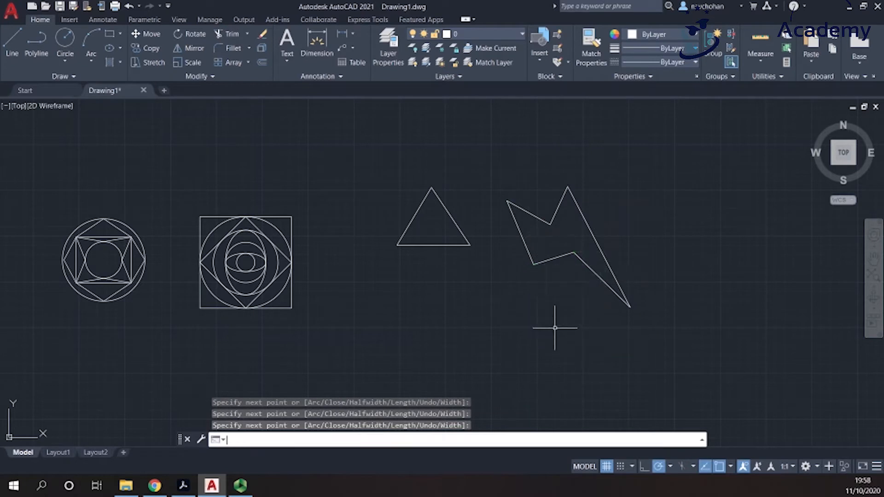
Draw a freehand-sized circle below the triangle and a rectangle below the zigzag polyline.
{"action": "left_click", "coordinate": [65, 38]}
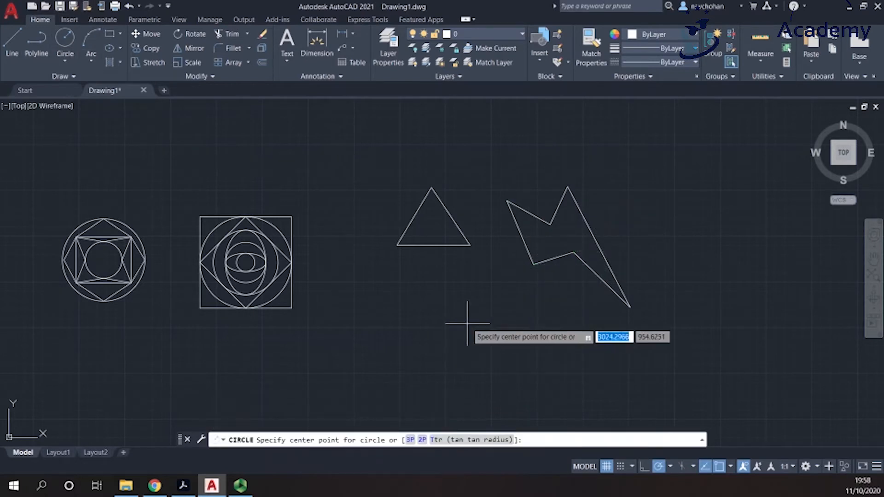
{"action": "left_click", "coordinate": [446, 316]}
{"action": "left_click", "coordinate": [466, 340]}
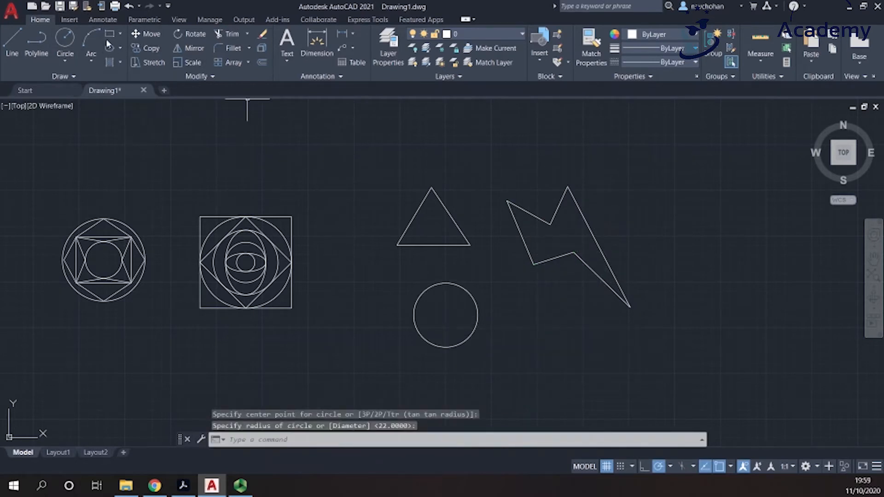
{"action": "left_click", "coordinate": [110, 37]}
{"action": "left_click", "coordinate": [538, 316]}
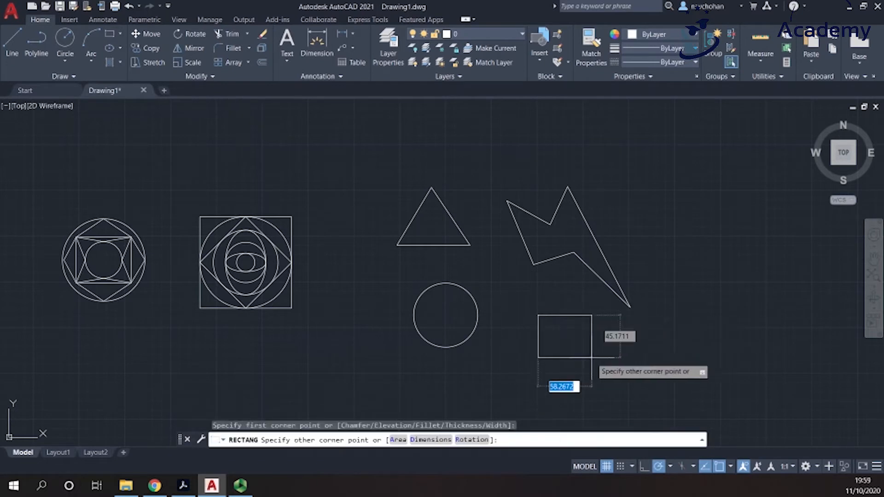
{"action": "left_click", "coordinate": [609, 366]}
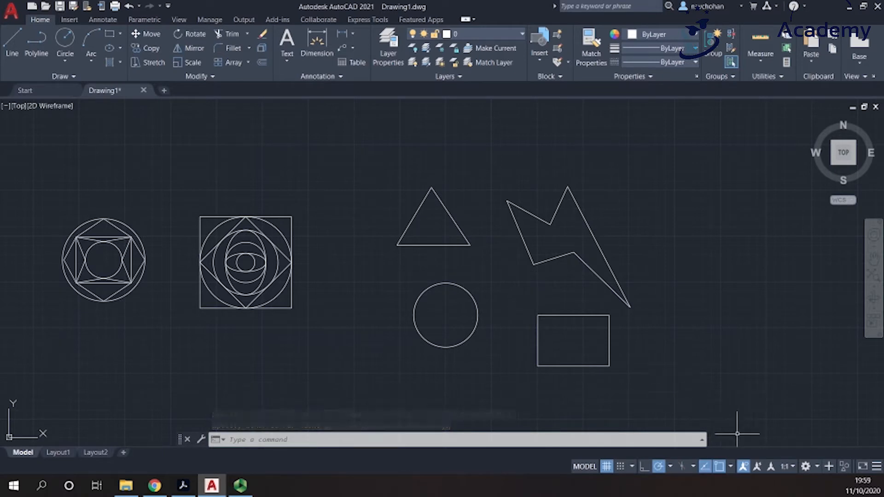
Select the triangle, zigzag, circle and rectangle with a crossing window, and clear the selection.
{"action": "left_click", "coordinate": [676, 395]}
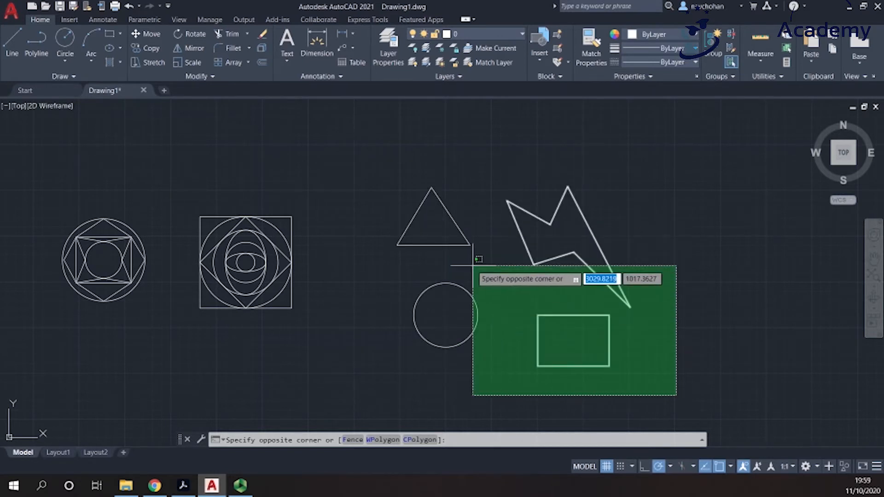
{"action": "left_click", "coordinate": [371, 161]}
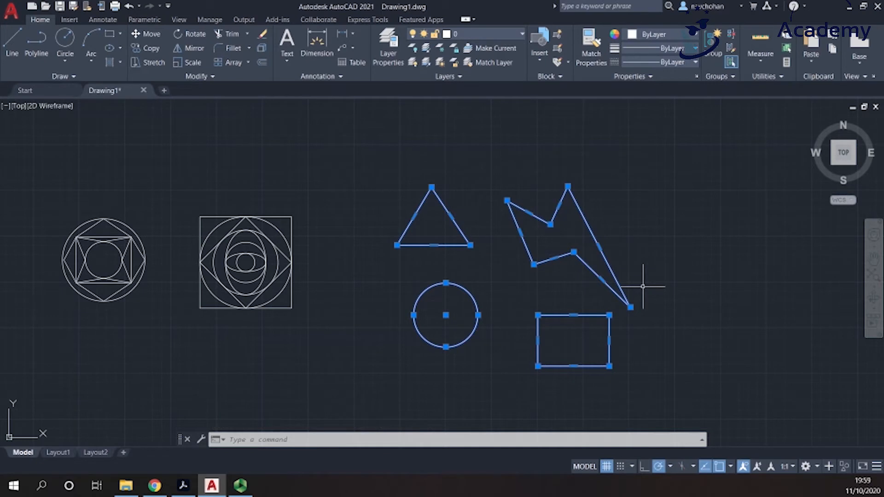
{"action": "key", "text": "Escape"}
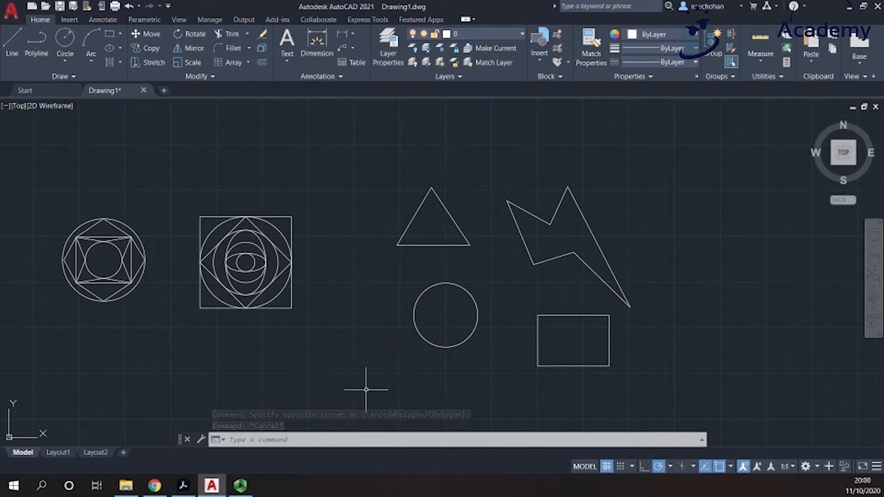
Select the same four shapes with an enclosing window selection around all of them, and clear the selection.
{"action": "left_click", "coordinate": [346, 385]}
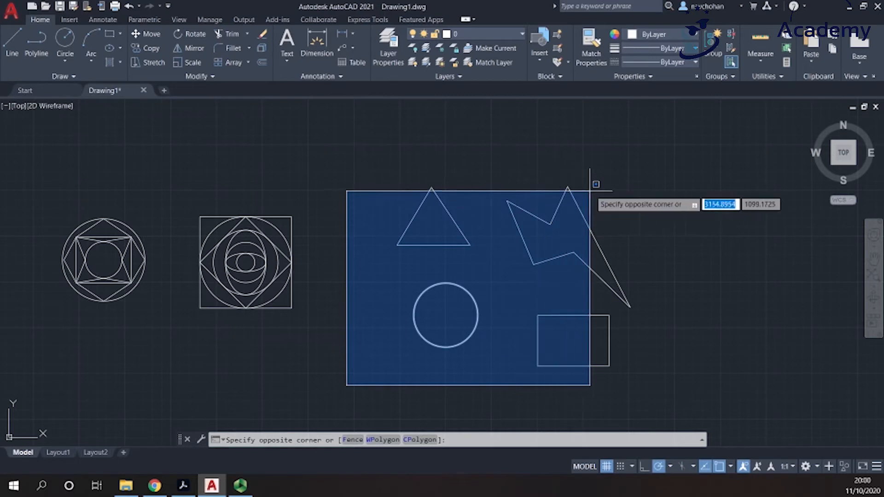
{"action": "left_click", "coordinate": [656, 174]}
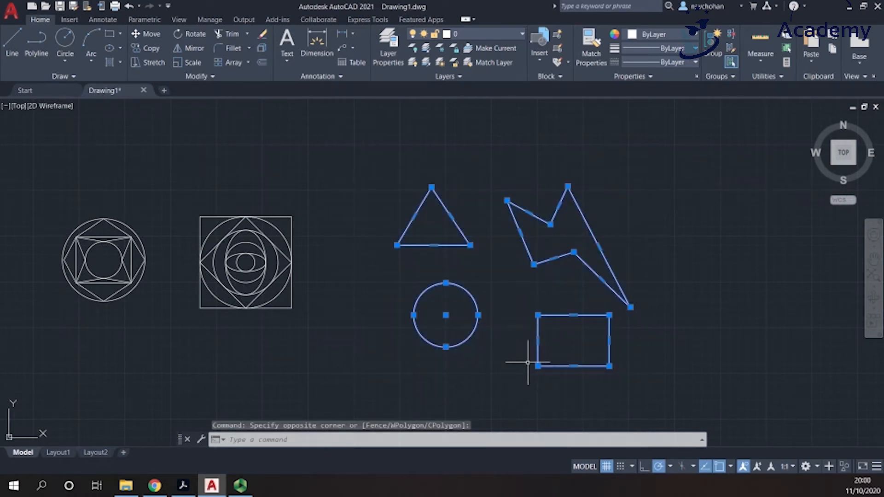
{"action": "key", "text": "Escape"}
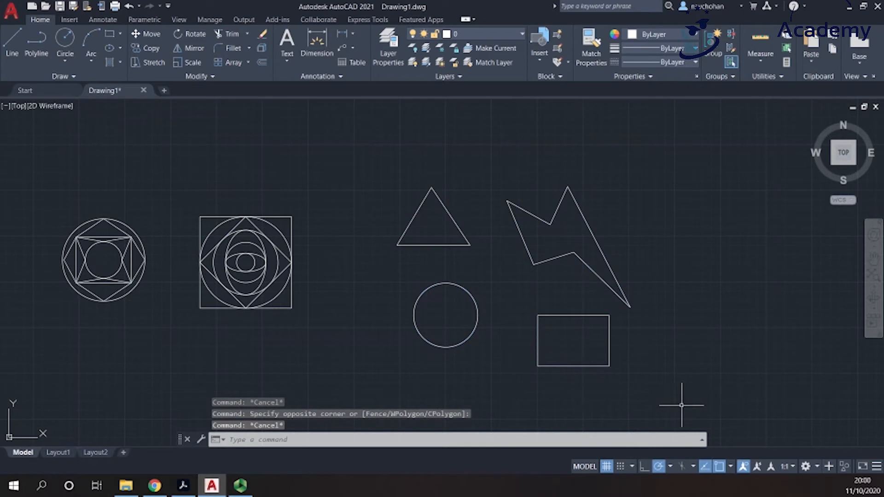
Select the triangle, zigzag, circle and rectangle with a freehand crossing lasso.
{"action": "mouse_move", "coordinate": [682, 405]}
{"action": "left_mouse_down"}
{"action": "mouse_move", "coordinate": [666, 317]}
{"action": "mouse_move", "coordinate": [636, 287]}
{"action": "mouse_move", "coordinate": [594, 297]}
{"action": "mouse_move", "coordinate": [576, 351]}
{"action": "mouse_move", "coordinate": [518, 372]}
{"action": "mouse_move", "coordinate": [460, 319]}
{"action": "mouse_move", "coordinate": [361, 300]}
{"action": "mouse_move", "coordinate": [406, 231]}
{"action": "mouse_move", "coordinate": [594, 184]}
{"action": "mouse_move", "coordinate": [622, 203]}
{"action": "left_mouse_up"}
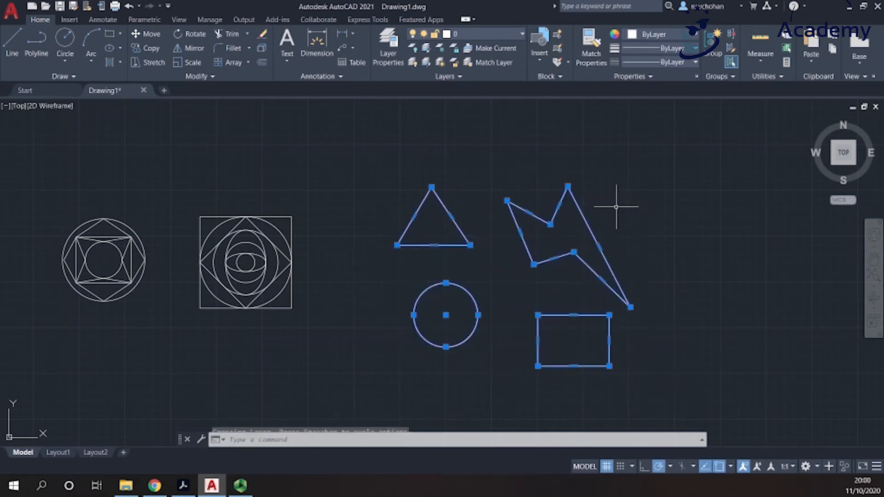
Select every object in the drawing at once, and clear the selection.
{"action": "key", "text": "Escape"}
{"action": "key", "text": "Escape"}
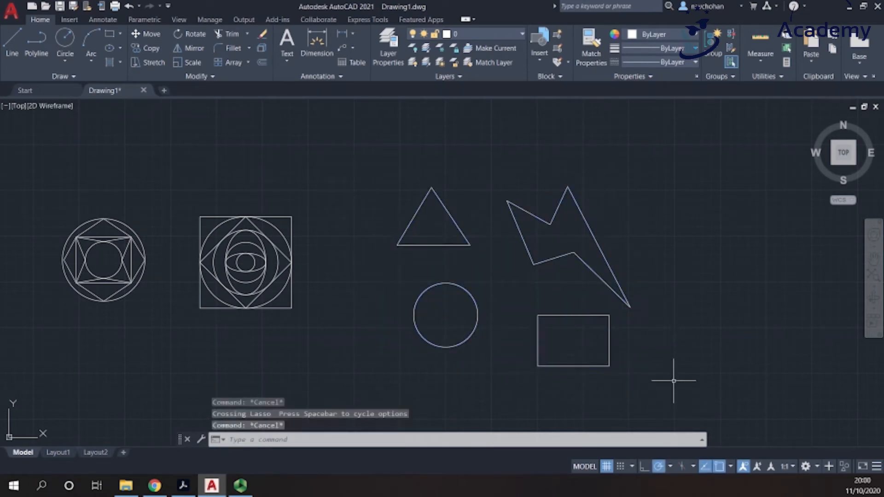
{"action": "left_click", "coordinate": [674, 380]}
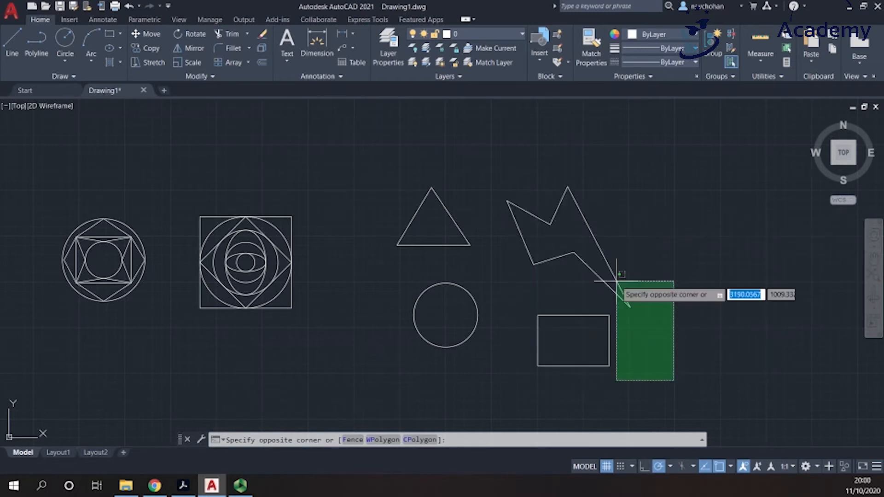
{"action": "key", "text": "Escape"}
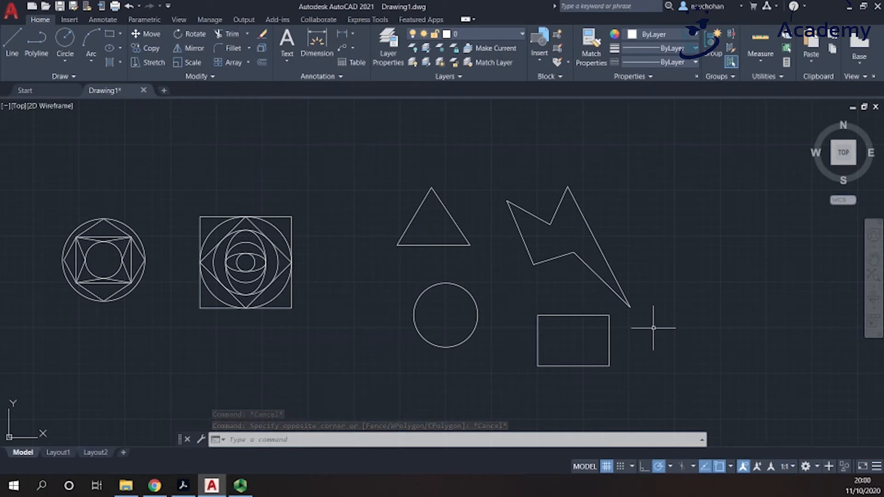
{"action": "key", "text": "ctrl+a"}
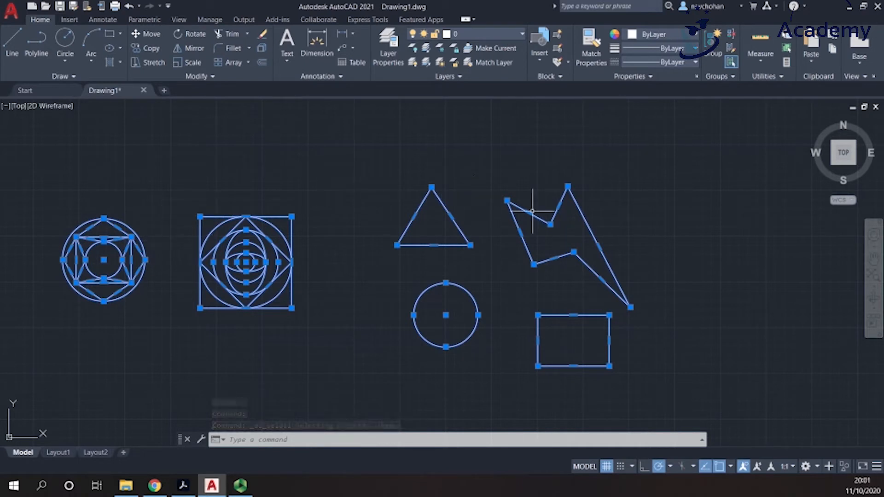
{"action": "key", "text": "Escape"}
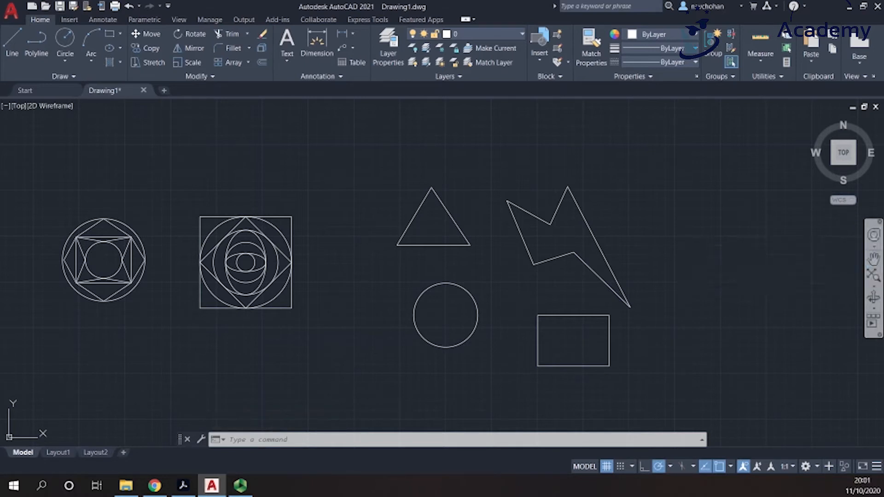
Magnify the rectangle below the zigzag with Zoom Window, and return to a view showing all the shapes.
{"action": "left_click", "coordinate": [874, 289]}
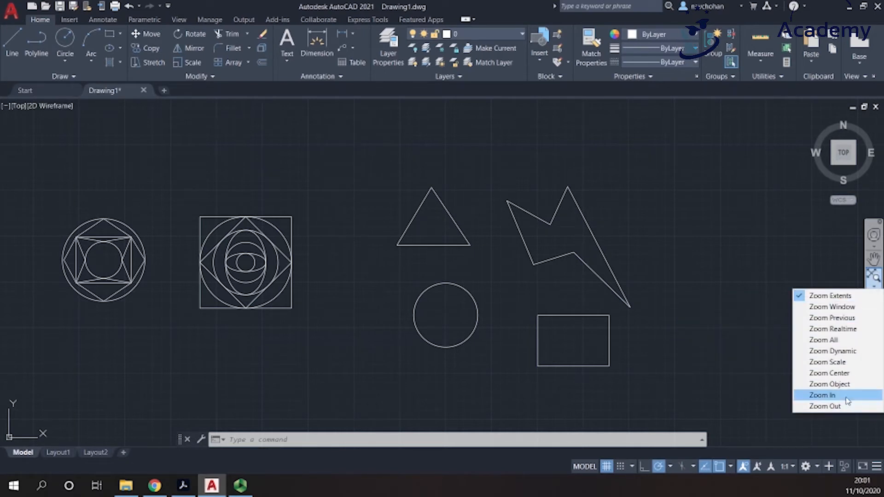
{"action": "left_click", "coordinate": [832, 307]}
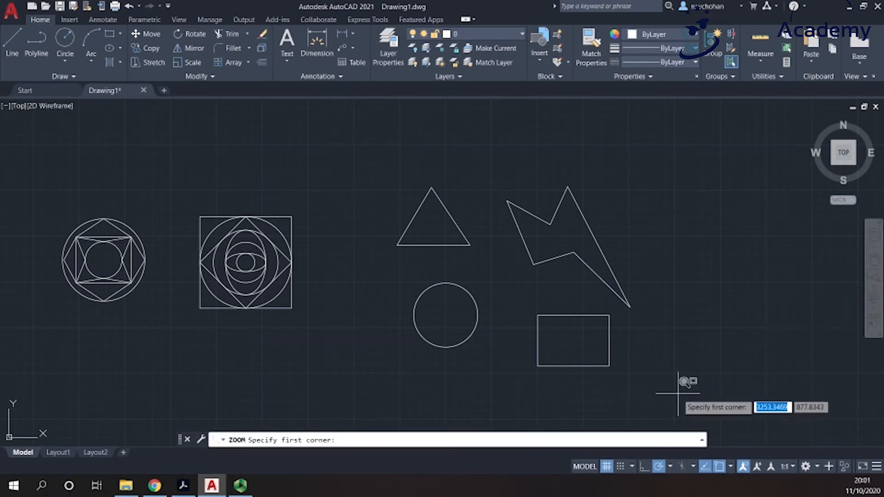
{"action": "left_click", "coordinate": [675, 395]}
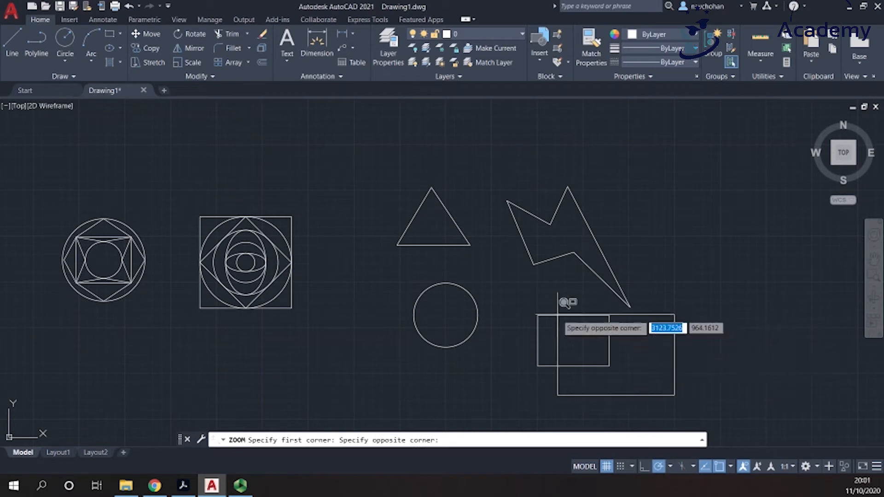
{"action": "left_click", "coordinate": [519, 306]}
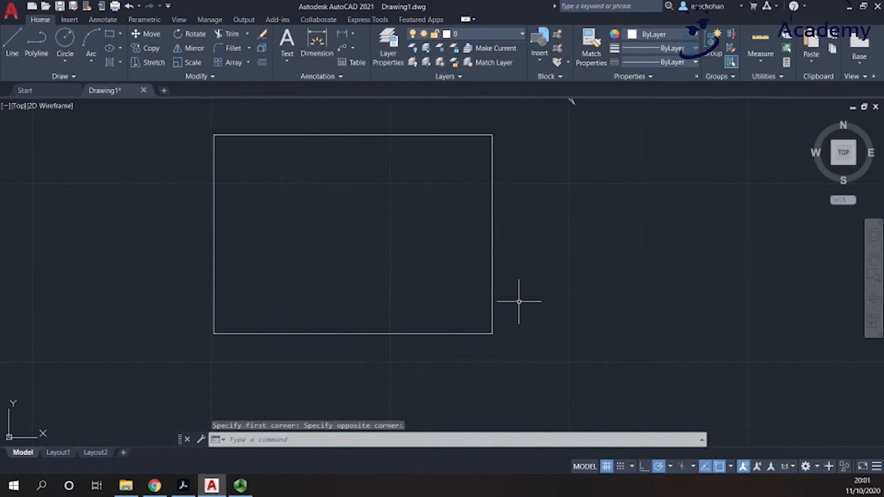
{"action": "scroll", "coordinate": [519, 301], "scroll_direction": "down", "scroll_amount": 8}
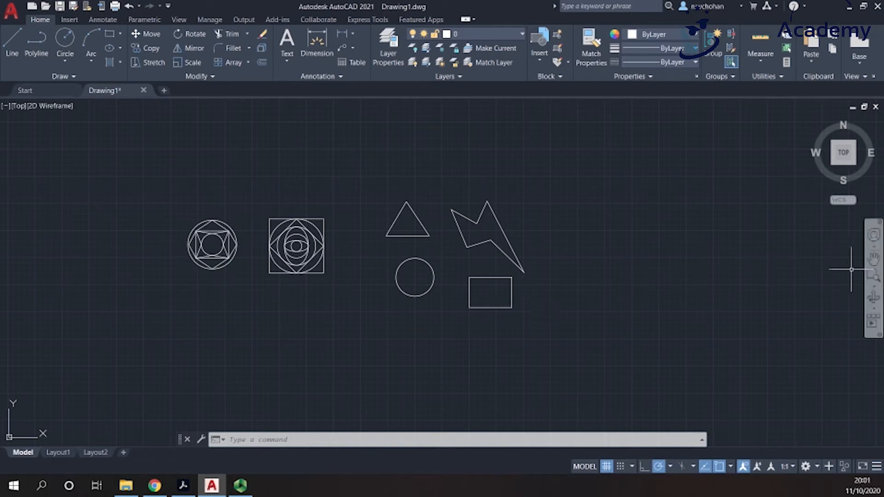
Display the full drawing area, including the origin, with Zoom All.
{"action": "left_click", "coordinate": [877, 290]}
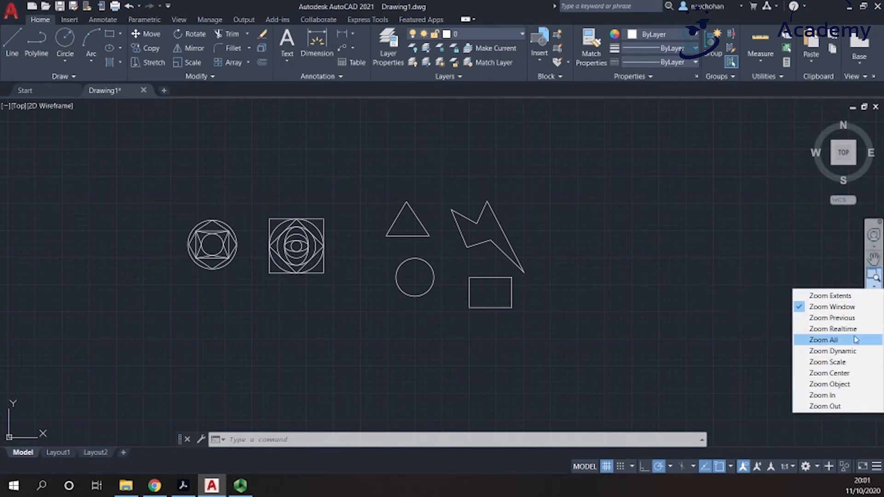
{"action": "left_click", "coordinate": [824, 339]}
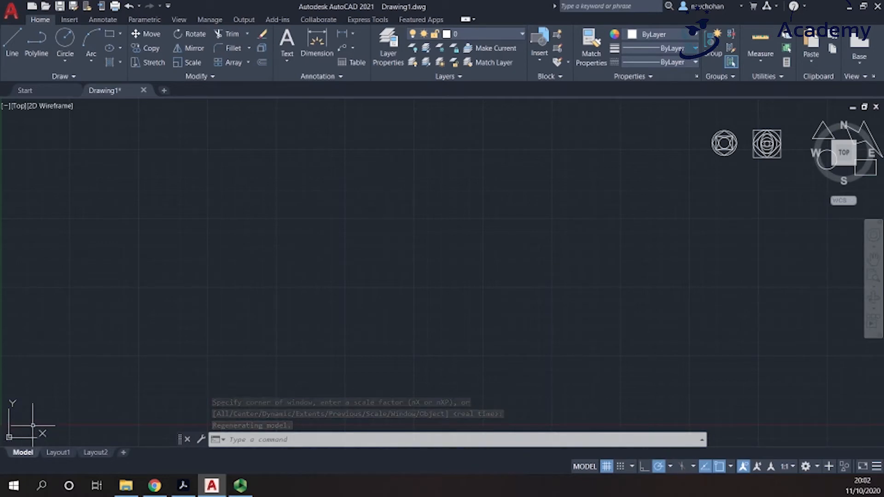
{"action": "scroll", "coordinate": [704, 246], "scroll_direction": "down", "scroll_amount": 2}
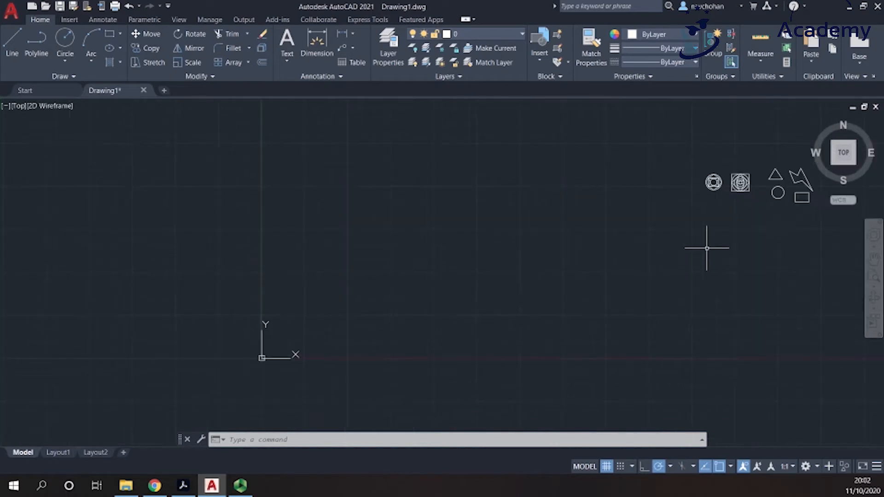
Select all the figures and grip-stretch the first figure's two concentric circles by their centre to a spot beside the origin.
{"action": "middle_click_drag", "start_coordinate": [707, 247], "coordinate": [490, 244]}
{"action": "left_click", "coordinate": [659, 240]}
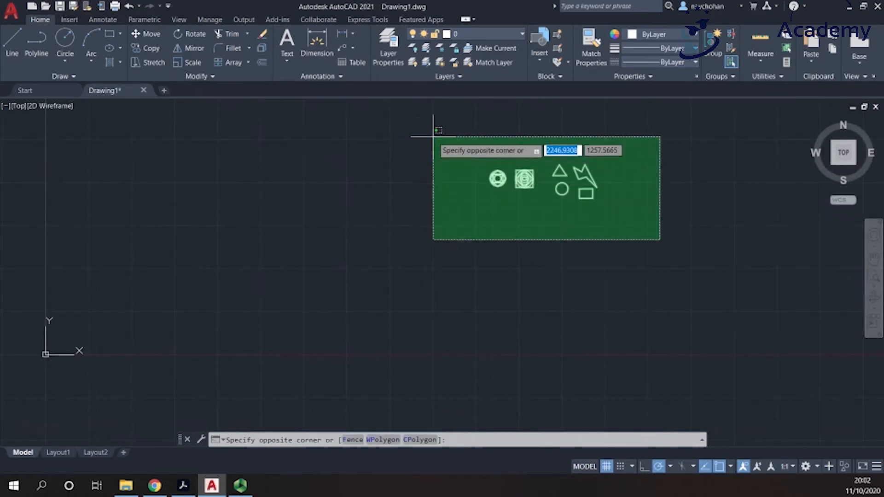
{"action": "left_click", "coordinate": [432, 137]}
{"action": "left_click", "coordinate": [497, 180]}
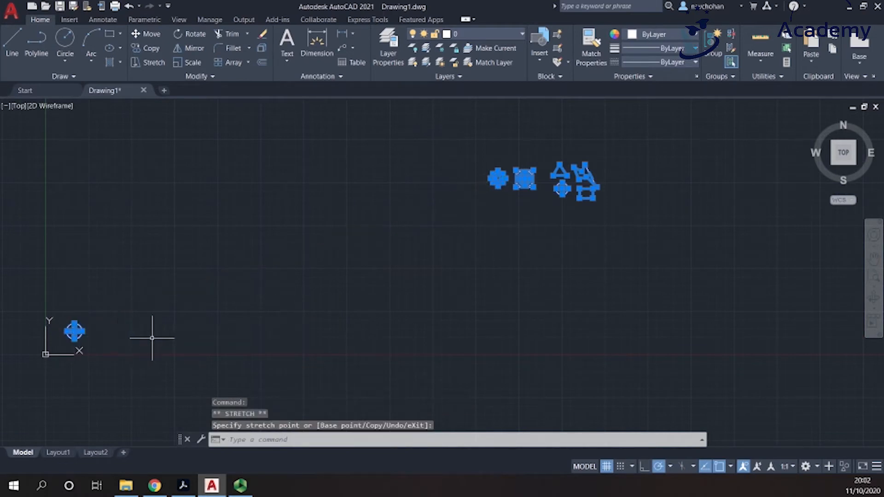
{"action": "key", "text": "Escape"}
{"action": "left_click", "coordinate": [737, 217]}
{"action": "left_click", "coordinate": [458, 129]}
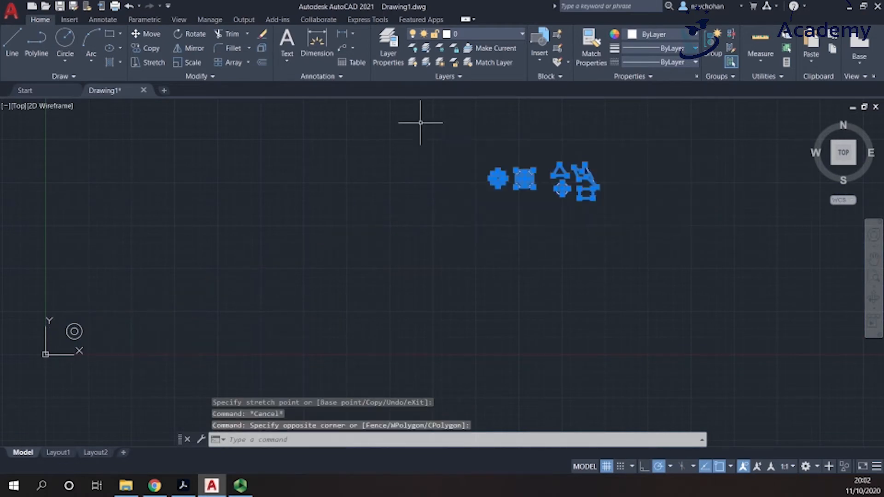
{"action": "left_click", "coordinate": [148, 33]}
{"action": "key", "text": "Escape"}
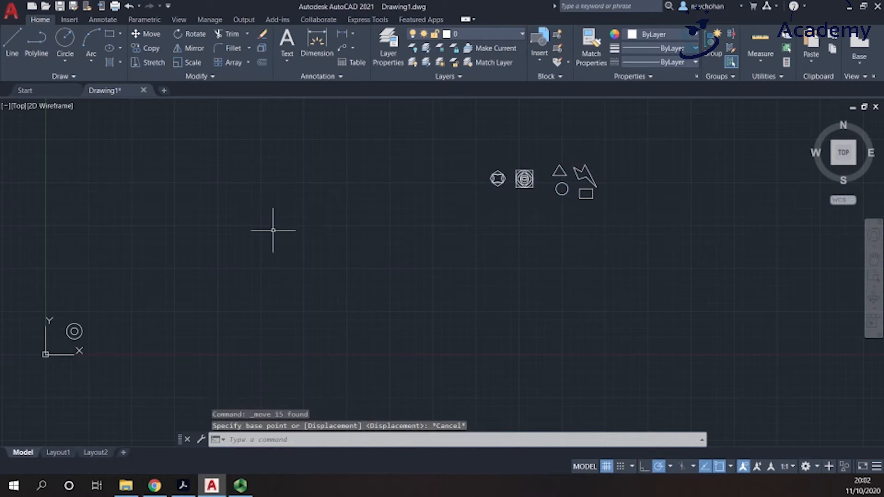
Move the remaining figures and shapes together from the hexagon figure's centre to a place near the origin, beside the concentric circles.
{"action": "left_click", "coordinate": [684, 185]}
{"action": "left_click", "coordinate": [435, 130]}
{"action": "left_click", "coordinate": [647, 217]}
{"action": "left_click", "coordinate": [436, 131]}
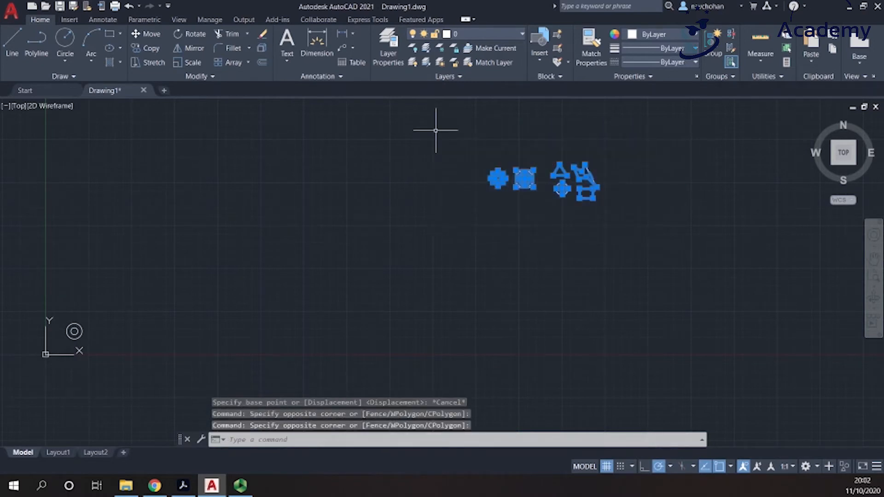
{"action": "left_click", "coordinate": [142, 33]}
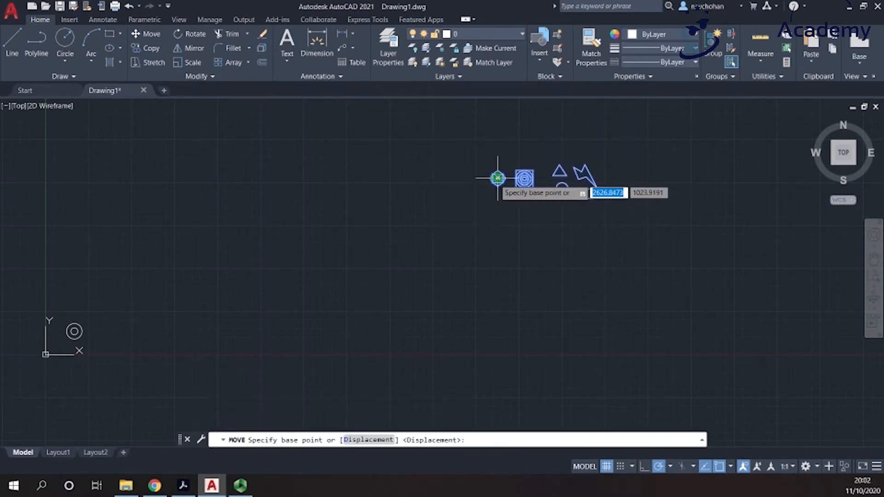
{"action": "left_click", "coordinate": [496, 178]}
{"action": "left_click", "coordinate": [123, 313]}
{"action": "key", "text": "Escape"}
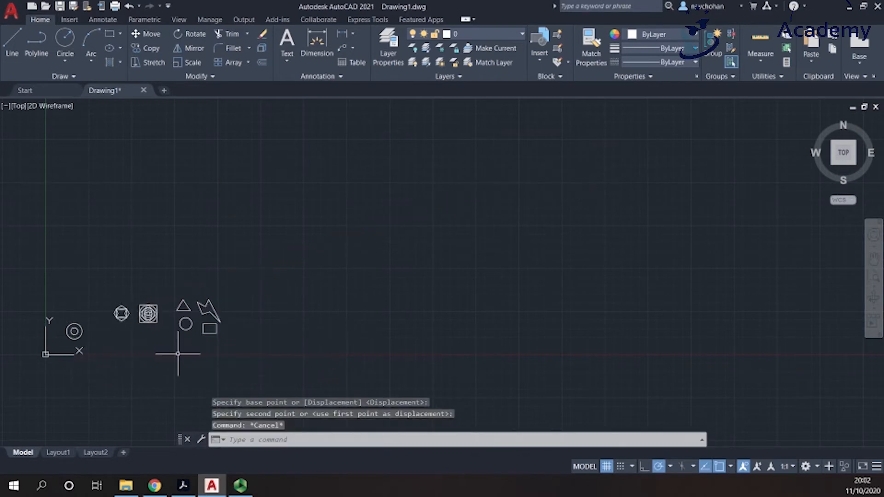
Apply Zoom All to the relocated figures and adjust the view until every shape fits.
{"action": "left_click", "coordinate": [874, 286]}
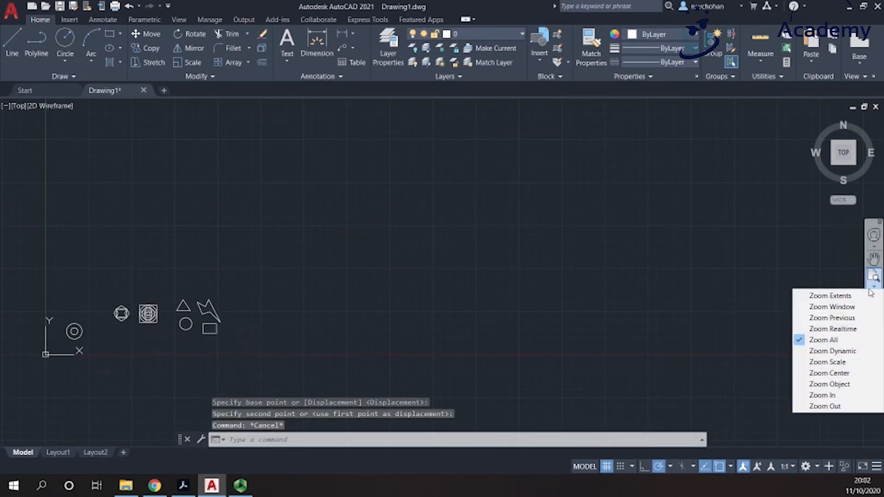
{"action": "left_click", "coordinate": [824, 340]}
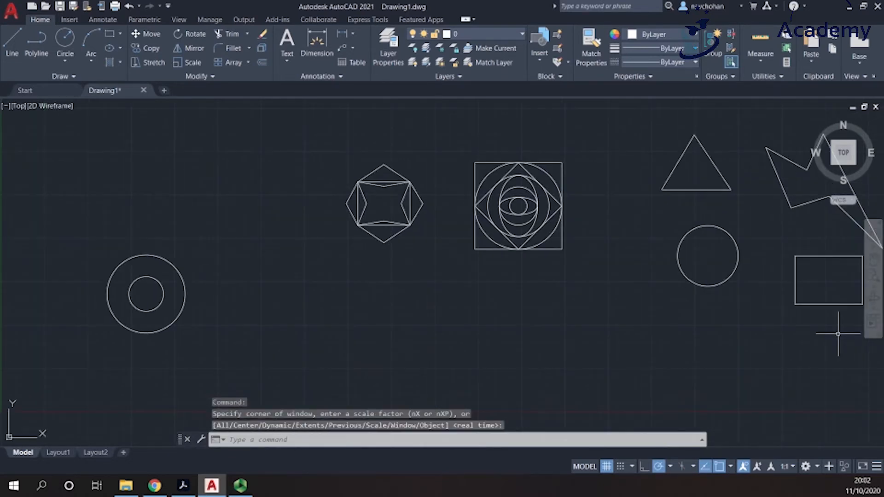
{"action": "scroll", "coordinate": [593, 368], "scroll_direction": "down", "scroll_amount": 2}
{"action": "scroll", "coordinate": [512, 367], "scroll_direction": "up", "scroll_amount": 2}
{"action": "middle_click_drag", "start_coordinate": [586, 343], "coordinate": [471, 333]}
{"action": "scroll", "coordinate": [143, 353], "scroll_direction": "down", "scroll_amount": 2}
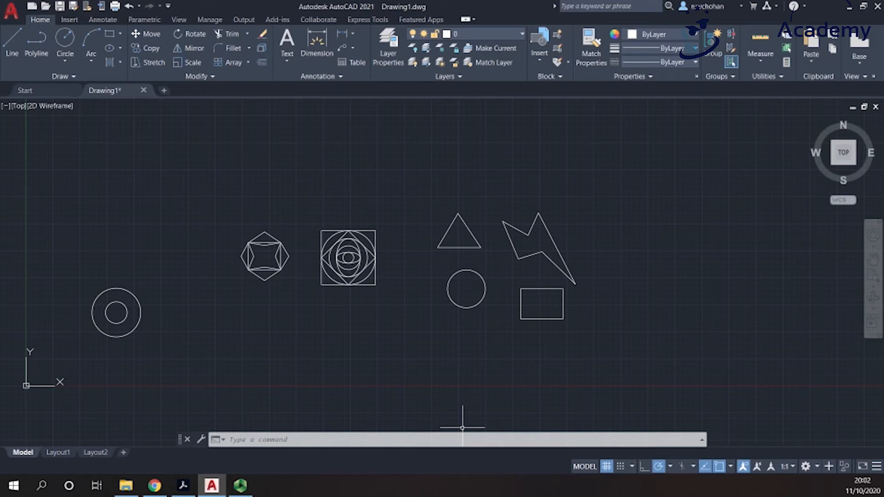
Change the view magnification slightly with Zoom Realtime, and leave the zoom command.
{"action": "left_click", "coordinate": [876, 288]}
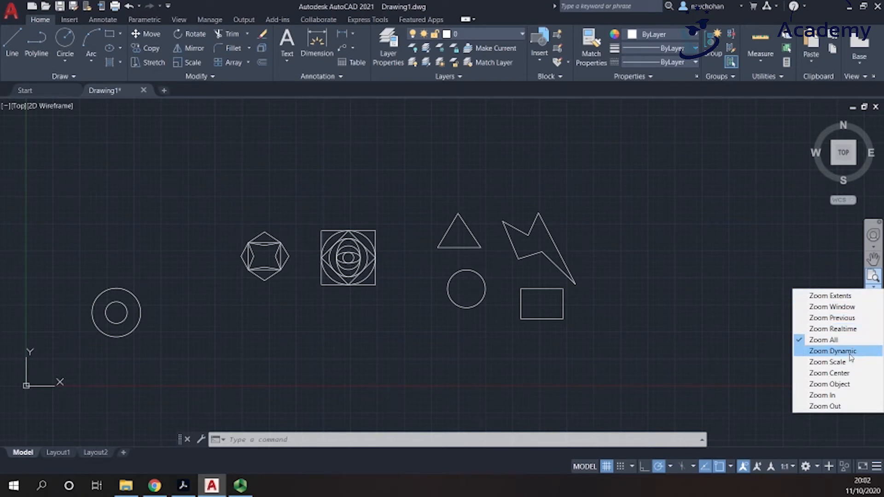
{"action": "left_click", "coordinate": [842, 329]}
{"action": "mouse_move", "coordinate": [554, 341]}
{"action": "left_mouse_down"}
{"action": "mouse_move", "coordinate": [530, 288]}
{"action": "mouse_move", "coordinate": [523, 164]}
{"action": "mouse_move", "coordinate": [542, 233]}
{"action": "mouse_move", "coordinate": [541, 375]}
{"action": "mouse_move", "coordinate": [509, 195]}
{"action": "mouse_move", "coordinate": [532, 417]}
{"action": "mouse_move", "coordinate": [510, 402]}
{"action": "left_mouse_up"}
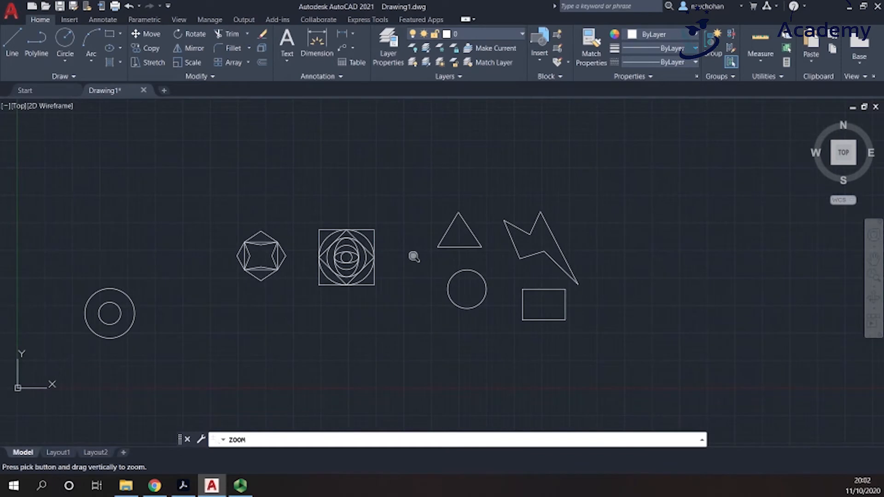
{"action": "key", "text": "Escape"}
{"action": "key", "text": "Return"}
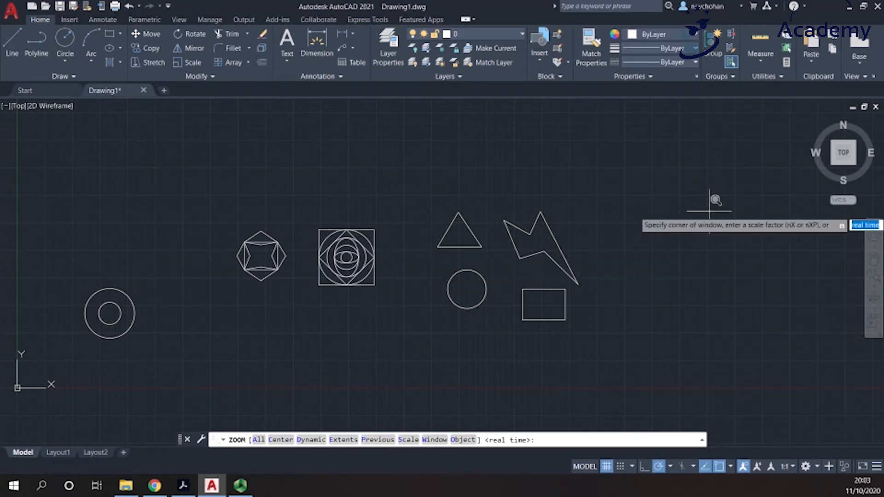
{"action": "key", "text": "Escape"}
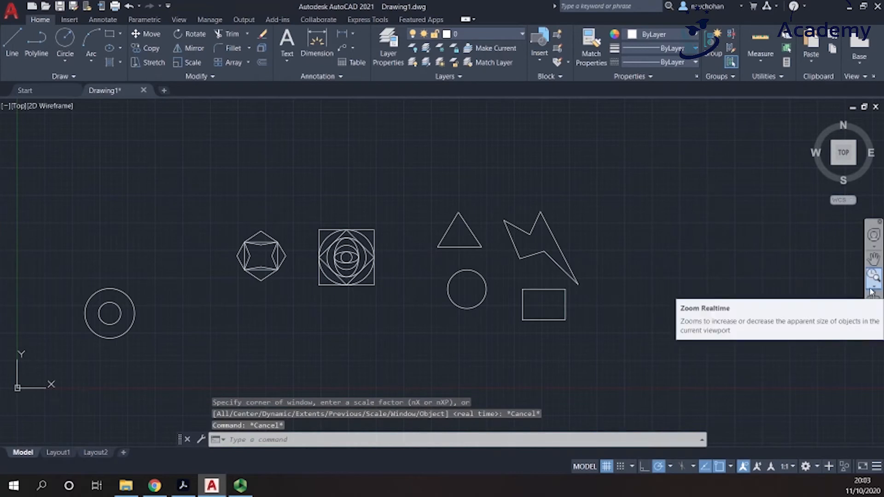
Enlarge the view with Zoom Scale using a scale factor of 2.
{"action": "left_click", "coordinate": [874, 286]}
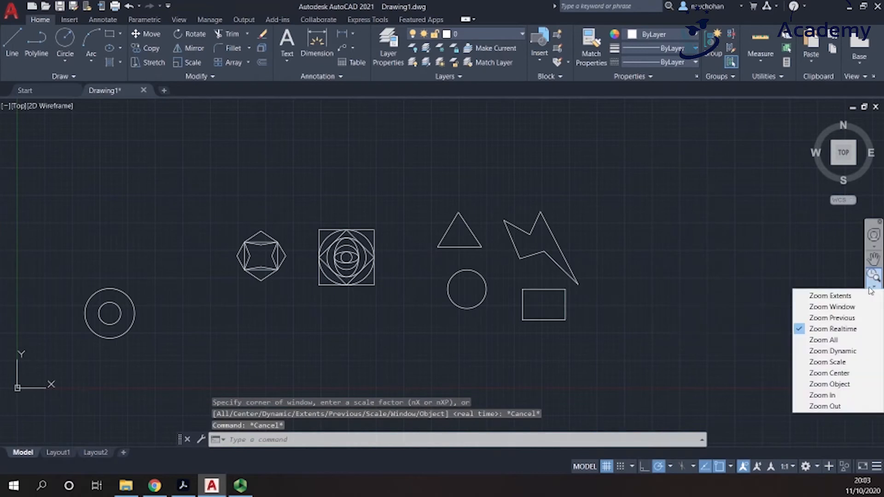
{"action": "left_click", "coordinate": [845, 365]}
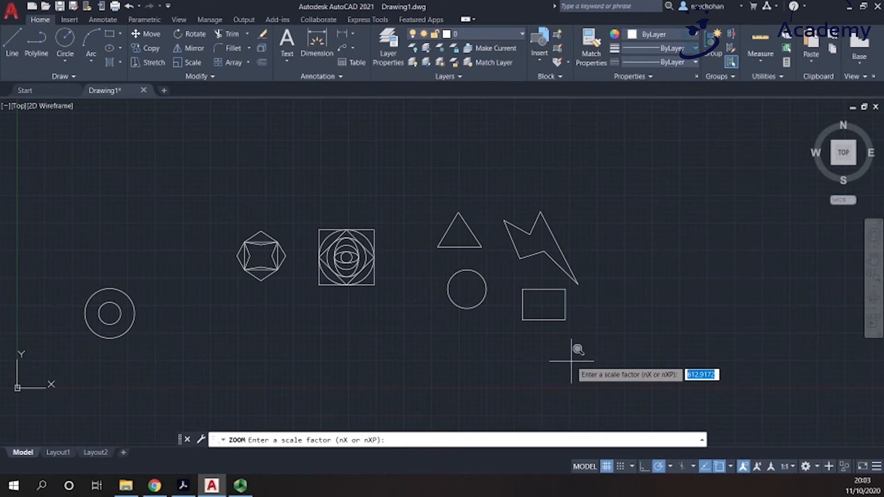
{"action": "type", "text": "2"}
{"action": "key", "text": "Return"}
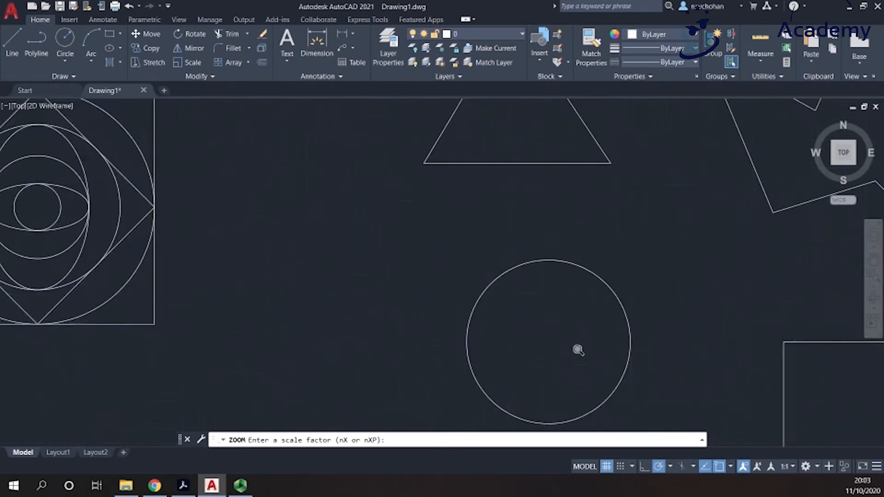
Reduce the view with Zoom Scale using a scale factor of 0.5.
{"action": "left_click", "coordinate": [873, 287]}
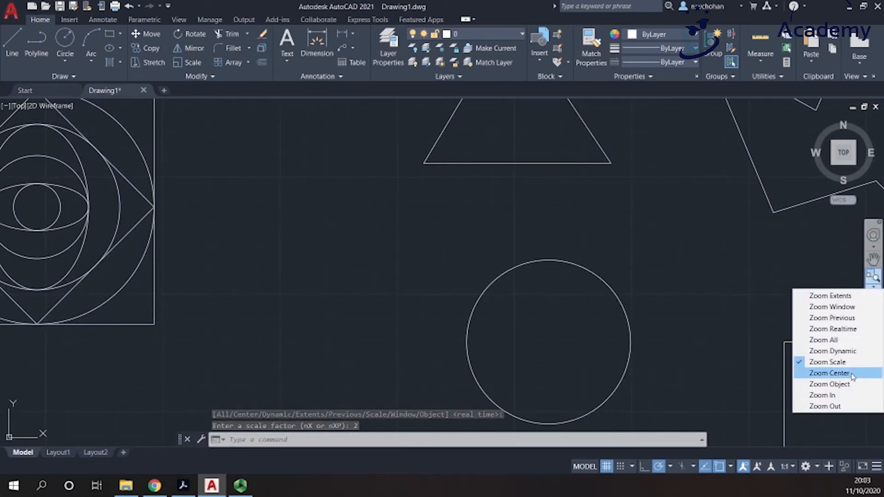
{"action": "left_click", "coordinate": [838, 362]}
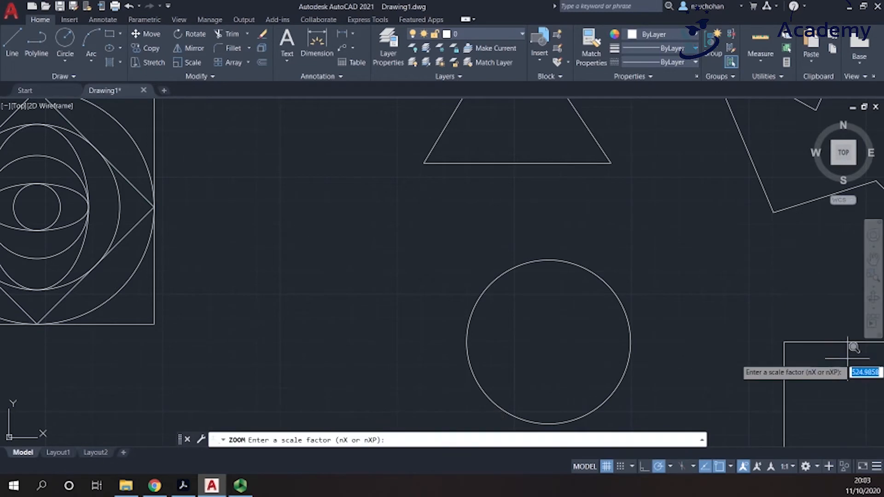
{"action": "type", "text": "0.5"}
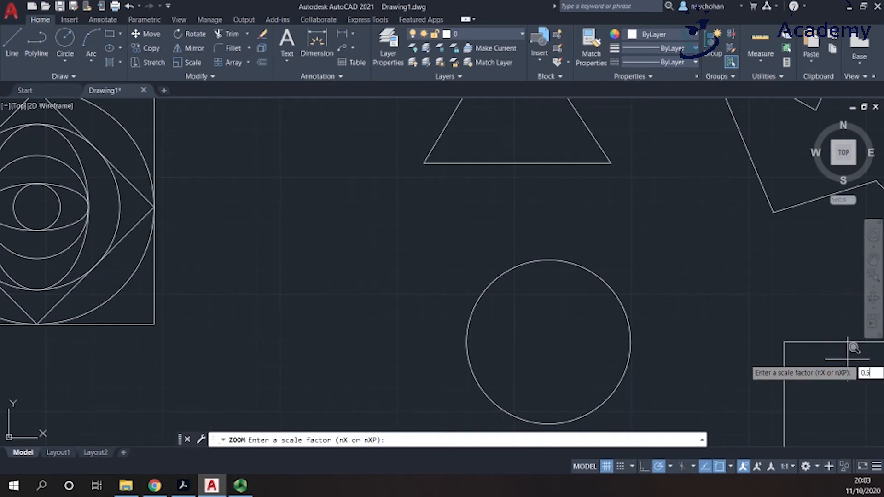
{"action": "key", "text": "Return"}
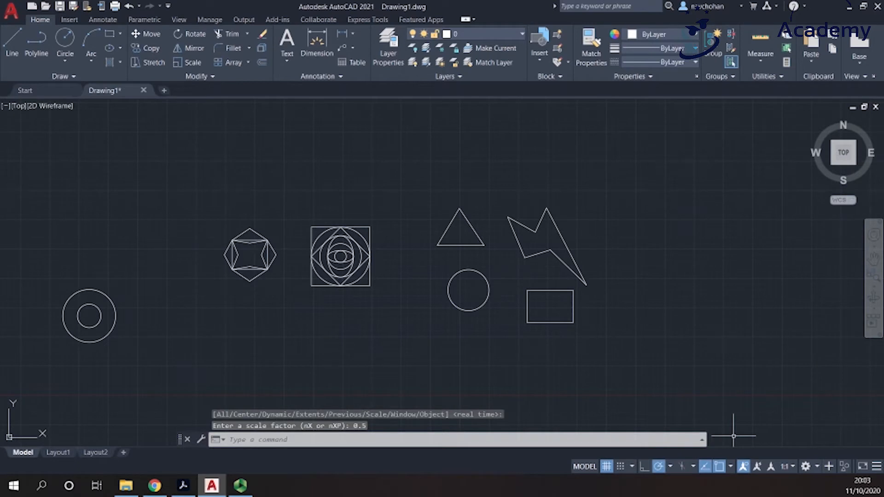
Restore the preceding view with Zoom Previous, and pan and zoom around the figures until all of them and the origin fit.
{"action": "left_click", "coordinate": [872, 289]}
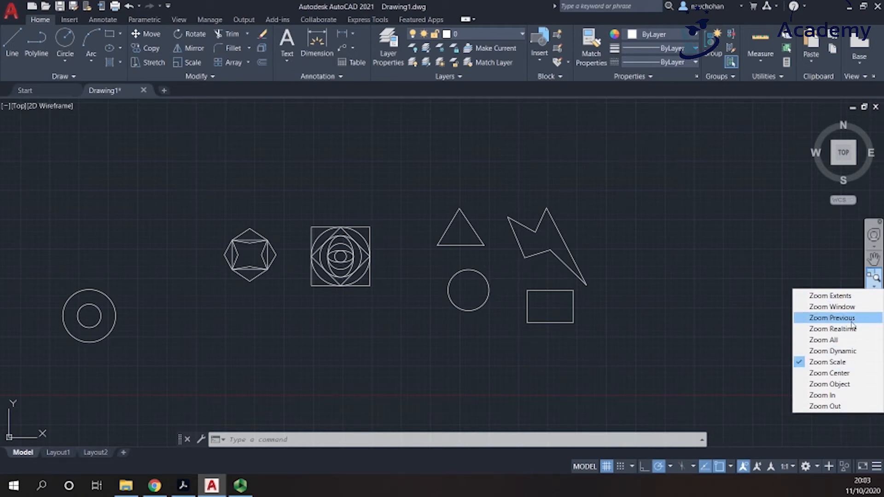
{"action": "left_click", "coordinate": [831, 318]}
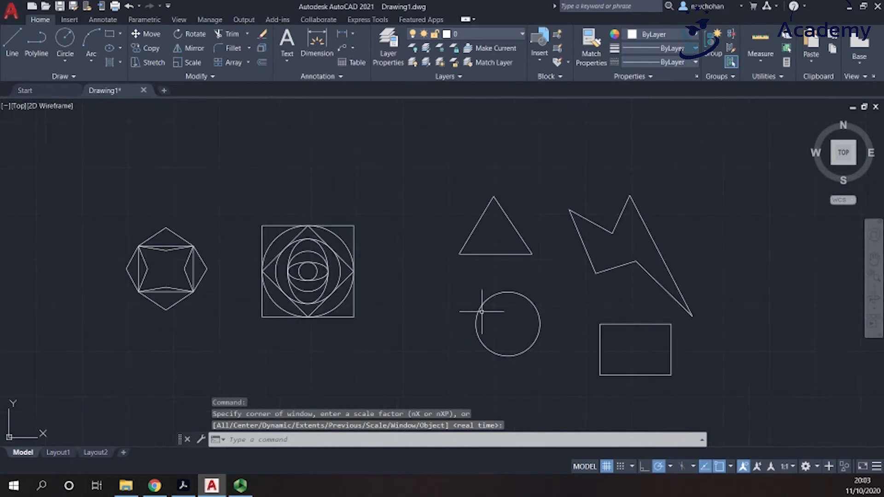
{"action": "scroll", "coordinate": [482, 311], "scroll_direction": "down", "scroll_amount": 2}
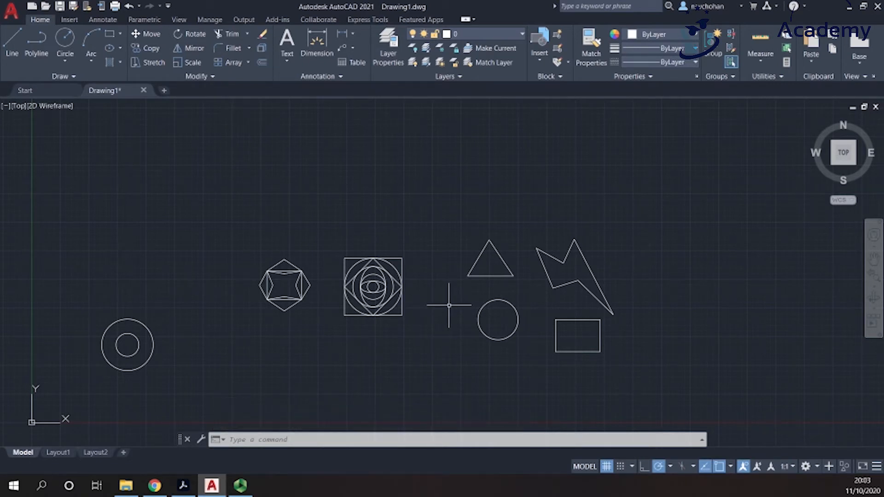
{"action": "mouse_move", "coordinate": [448, 305]}
{"action": "middle_mouse_down"}
{"action": "mouse_move", "coordinate": [322, 327]}
{"action": "mouse_move", "coordinate": [361, 230]}
{"action": "mouse_move", "coordinate": [541, 233]}
{"action": "mouse_move", "coordinate": [510, 356]}
{"action": "mouse_move", "coordinate": [381, 328]}
{"action": "mouse_move", "coordinate": [370, 270]}
{"action": "mouse_move", "coordinate": [527, 256]}
{"action": "mouse_move", "coordinate": [493, 329]}
{"action": "mouse_move", "coordinate": [503, 296]}
{"action": "mouse_move", "coordinate": [400, 223]}
{"action": "mouse_move", "coordinate": [260, 232]}
{"action": "middle_mouse_up"}
{"action": "middle_click_drag", "start_coordinate": [331, 183], "coordinate": [311, 211]}
{"action": "scroll", "coordinate": [321, 210], "scroll_direction": "up", "scroll_amount": 4}
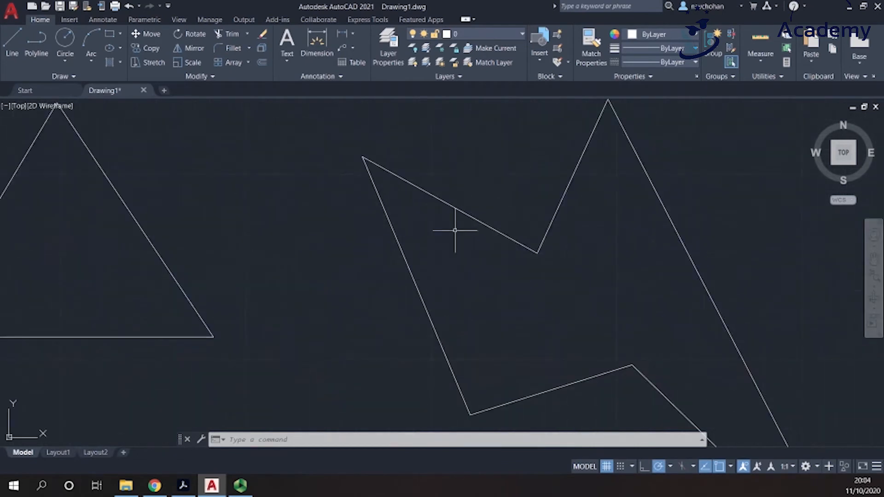
{"action": "scroll", "coordinate": [576, 214], "scroll_direction": "down", "scroll_amount": 4}
{"action": "middle_click_drag", "start_coordinate": [313, 321], "coordinate": [386, 321]}
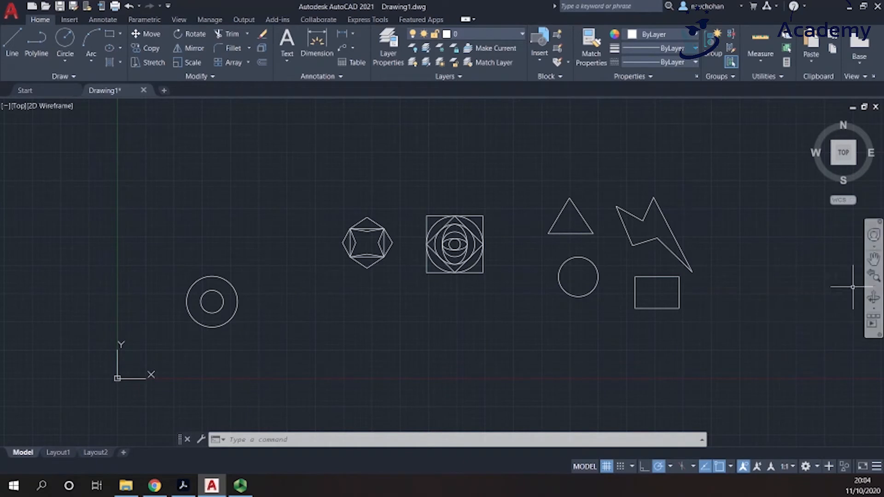
Zoom the drawing with the ZOOM command's All option.
{"action": "left_click", "coordinate": [872, 289]}
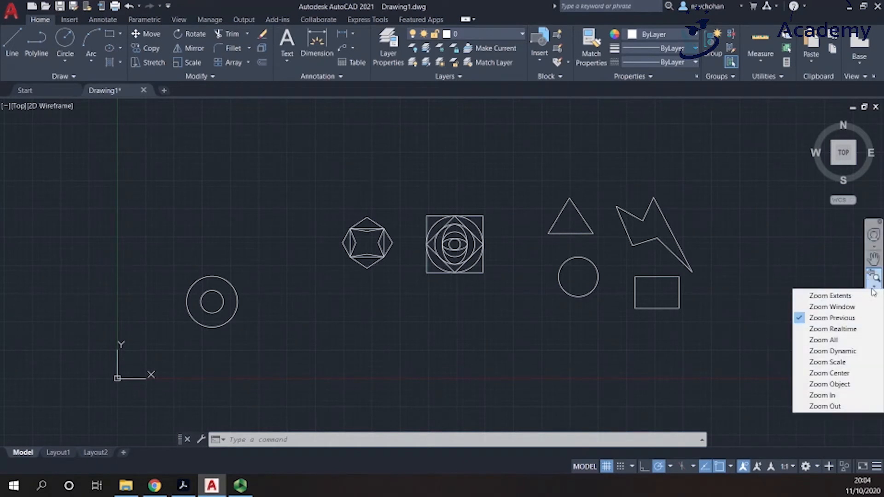
{"action": "left_click", "coordinate": [718, 197]}
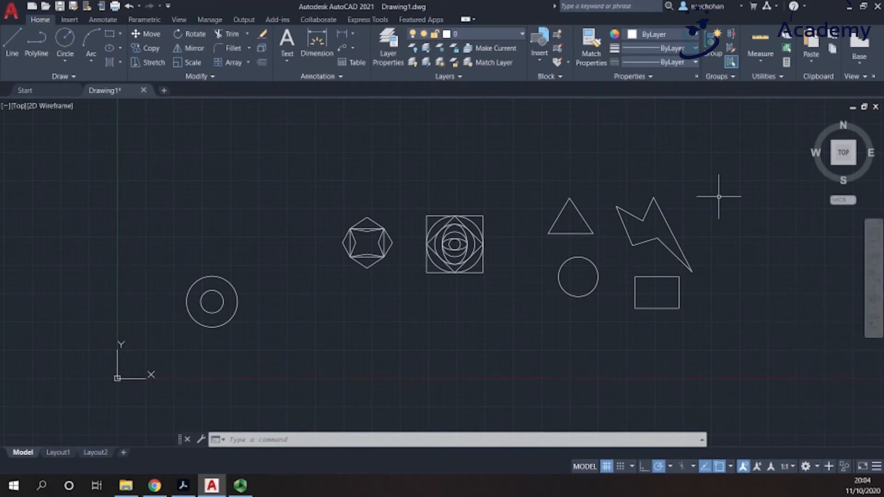
{"action": "type", "text": "z"}
{"action": "key", "text": "Return"}
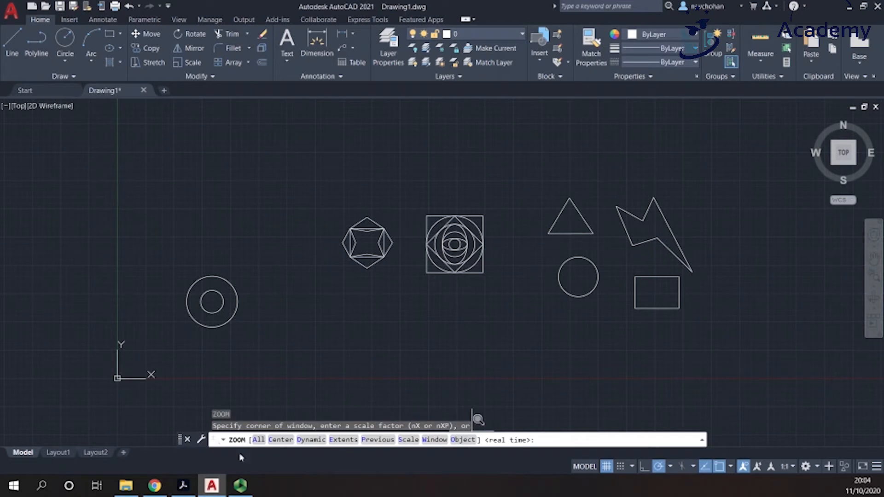
{"action": "type", "text": "a"}
{"action": "key", "text": "Return"}
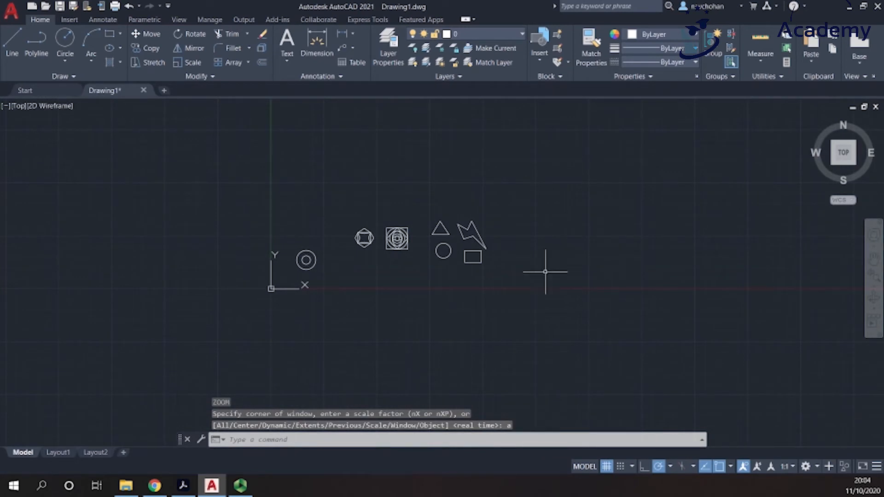
Select all the figures with one crossing window and delete them.
{"action": "left_click", "coordinate": [506, 278]}
{"action": "left_click", "coordinate": [242, 189]}
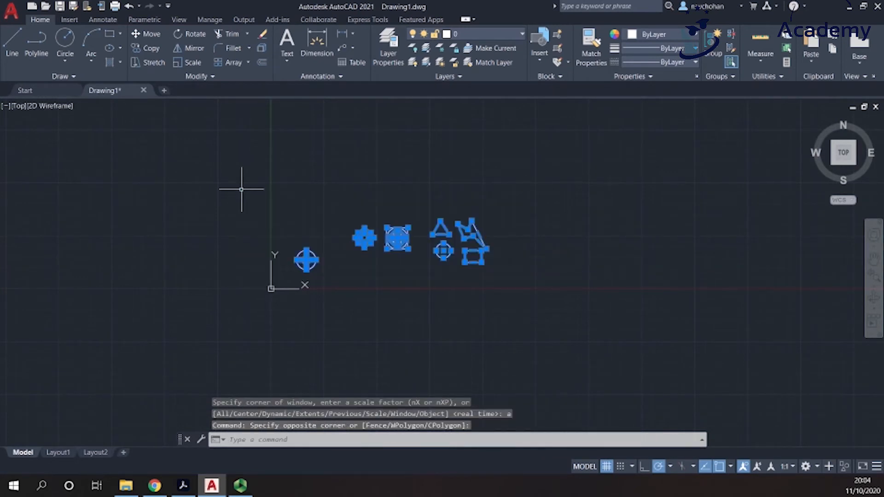
{"action": "key", "text": "Delete"}
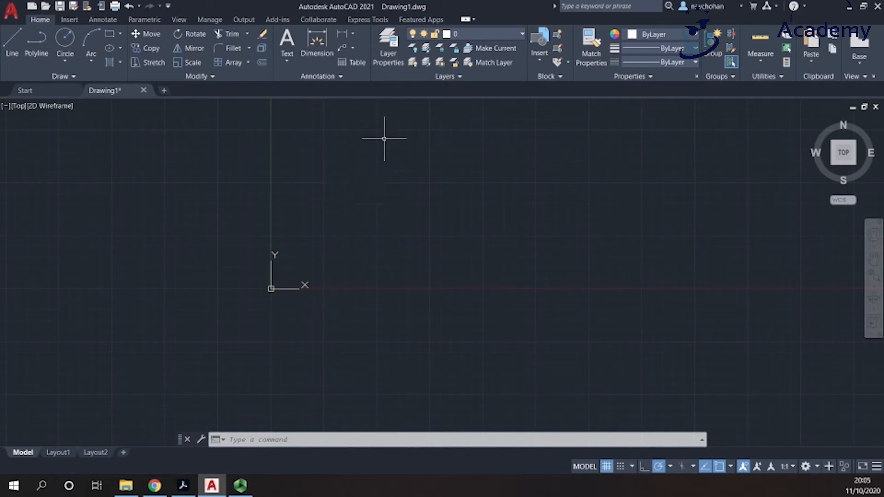
Open the Layer Properties Manager, reposition it over the drawing area and widen it to reveal all layer columns.
{"action": "left_click", "coordinate": [390, 50]}
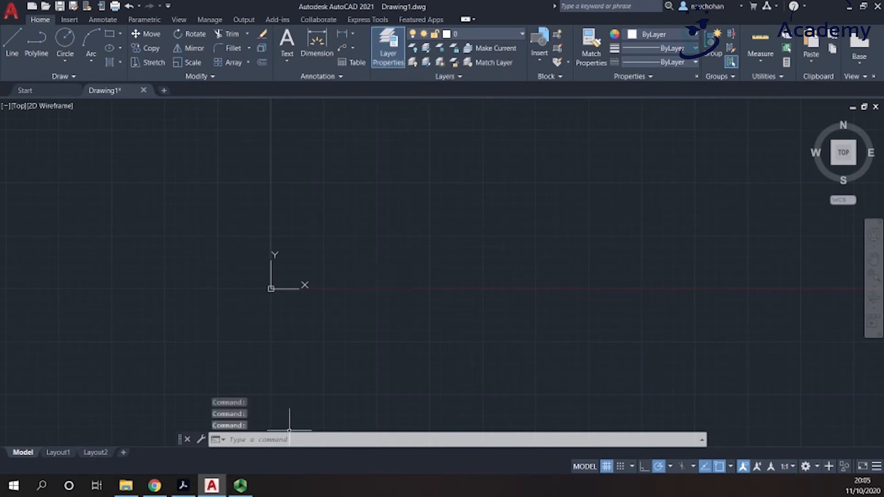
{"action": "left_click_drag", "start_coordinate": [68, 260], "coordinate": [49, 173]}
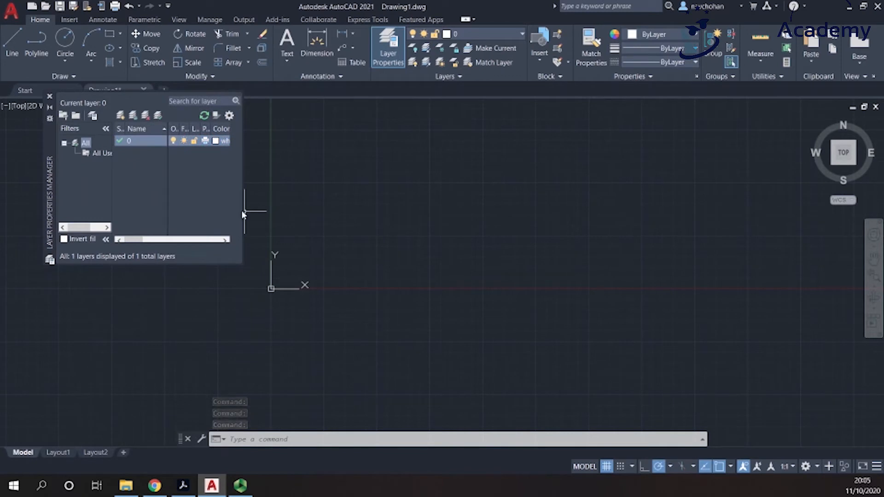
{"action": "left_click_drag", "start_coordinate": [244, 211], "coordinate": [499, 232]}
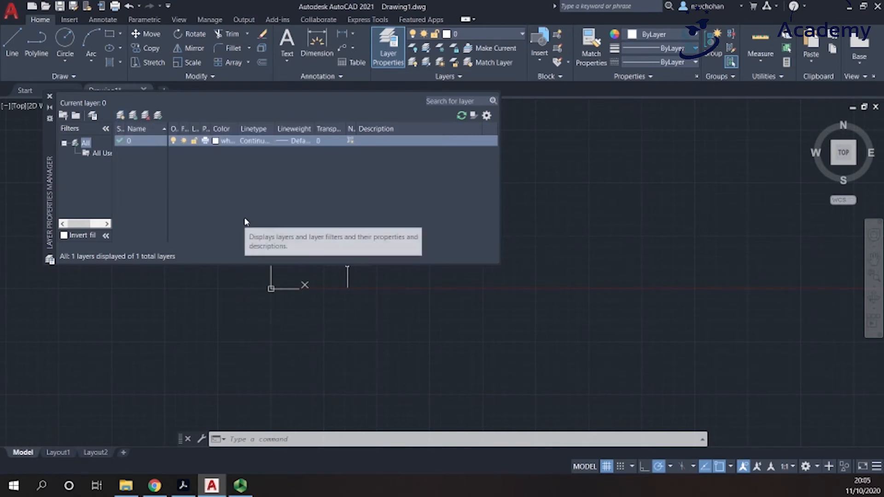
Create a layer named "new layer".
{"action": "key", "text": "alt"}
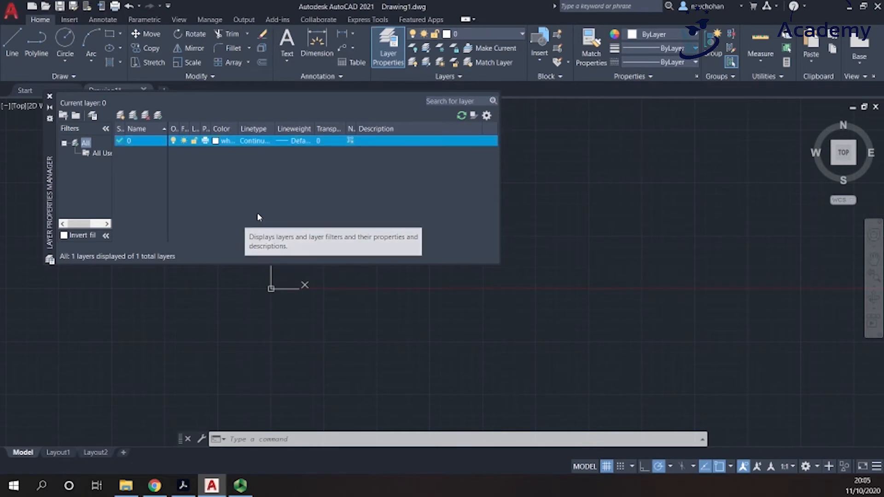
{"action": "key", "text": "alt+n"}
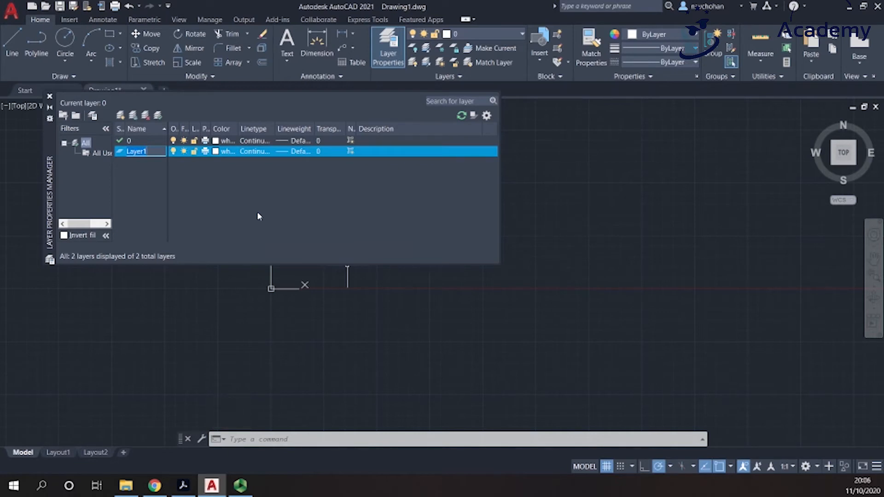
{"action": "type", "text": "new layer"}
{"action": "key", "text": "Return"}
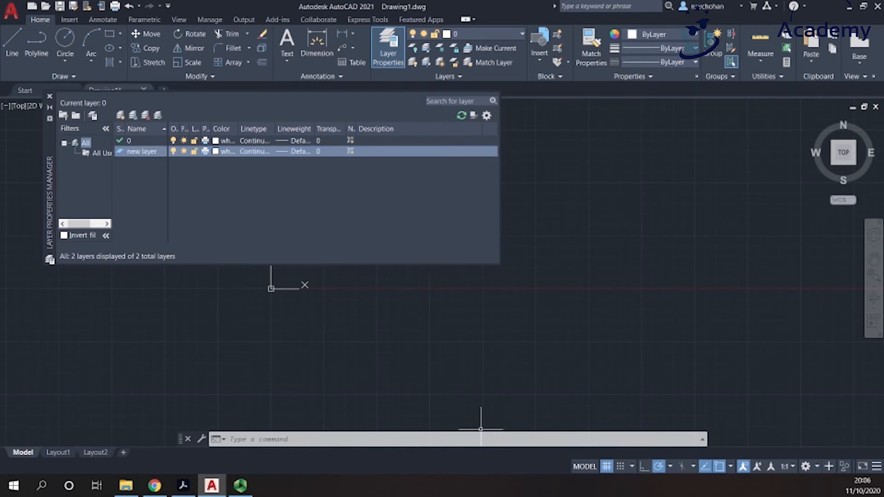
Make "new layer" the current layer, and switch the current layer back to 0.
{"action": "double_click", "coordinate": [140, 155]}
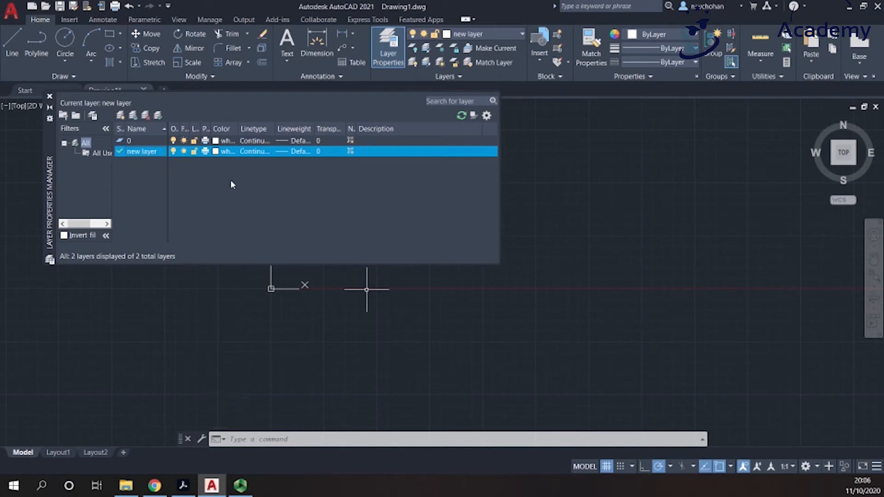
{"action": "left_click", "coordinate": [491, 34]}
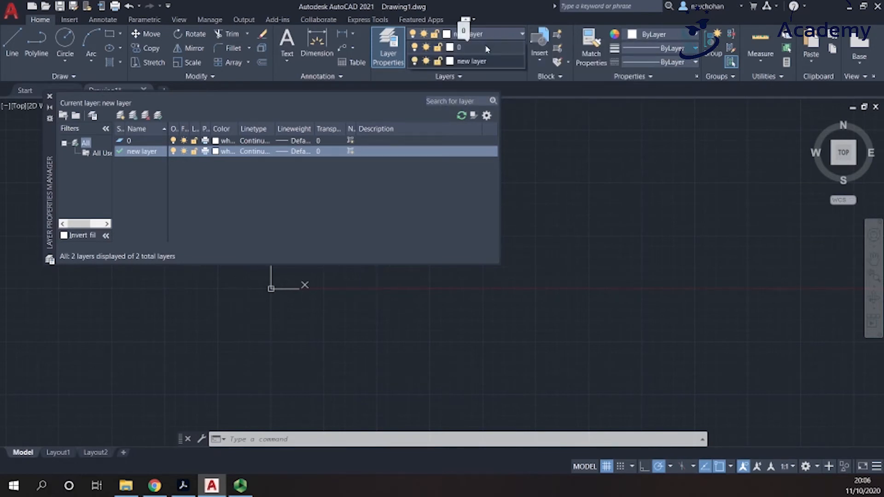
{"action": "left_click", "coordinate": [486, 48]}
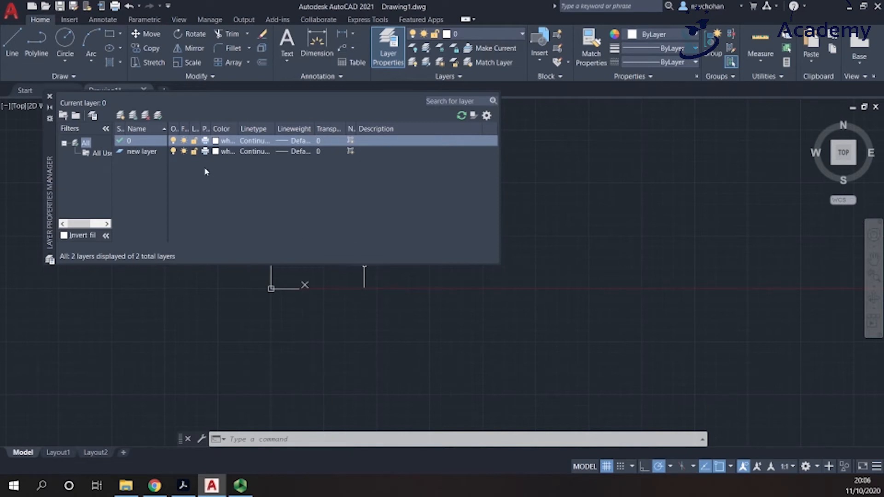
Widen the On column of the layer list so its heading is readable, and close the Layer Properties Manager.
{"action": "left_click_drag", "start_coordinate": [179, 129], "coordinate": [198, 123]}
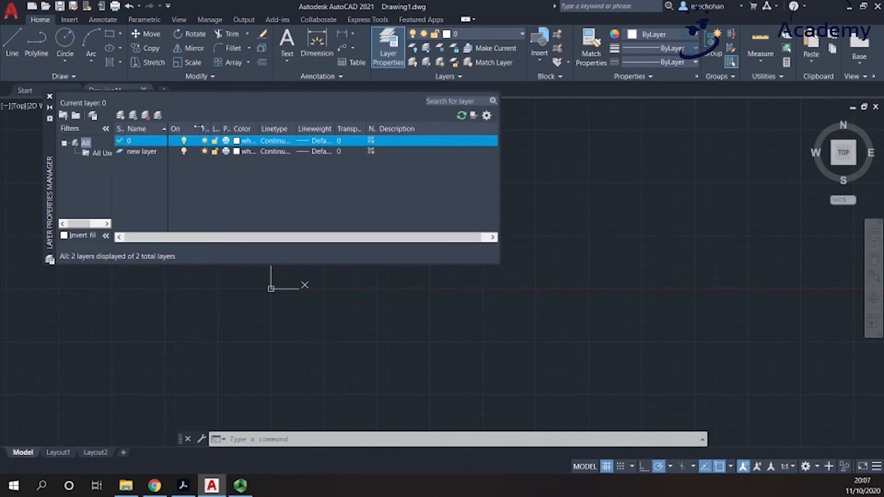
{"action": "left_click_drag", "start_coordinate": [199, 126], "coordinate": [192, 126]}
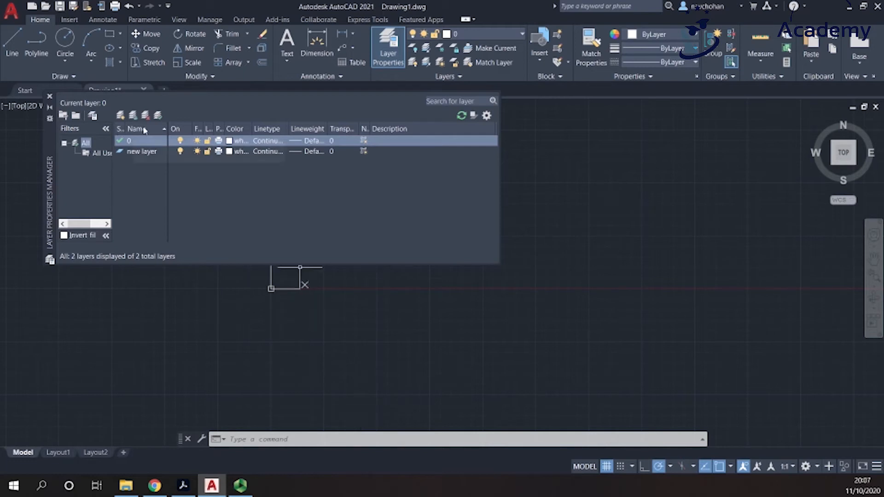
{"action": "left_click", "coordinate": [375, 61]}
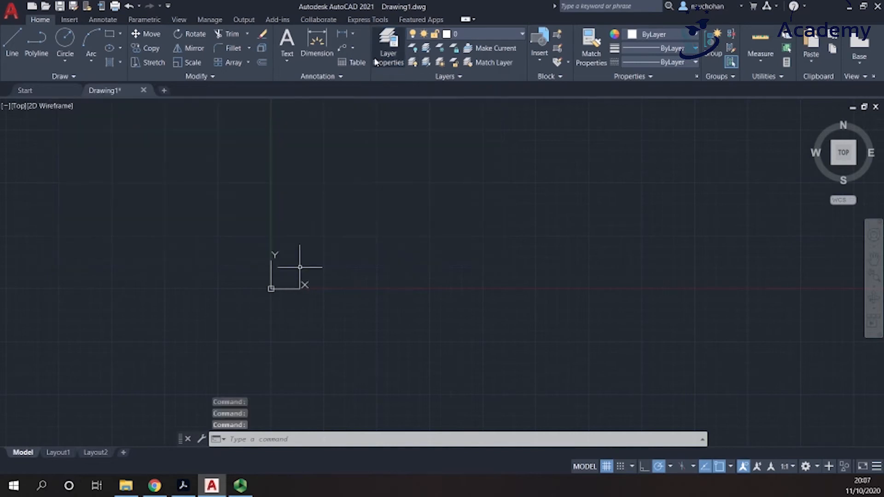
Start a new drawing and create a layer named Border in its Layer Properties Manager.
{"action": "left_click", "coordinate": [164, 90]}
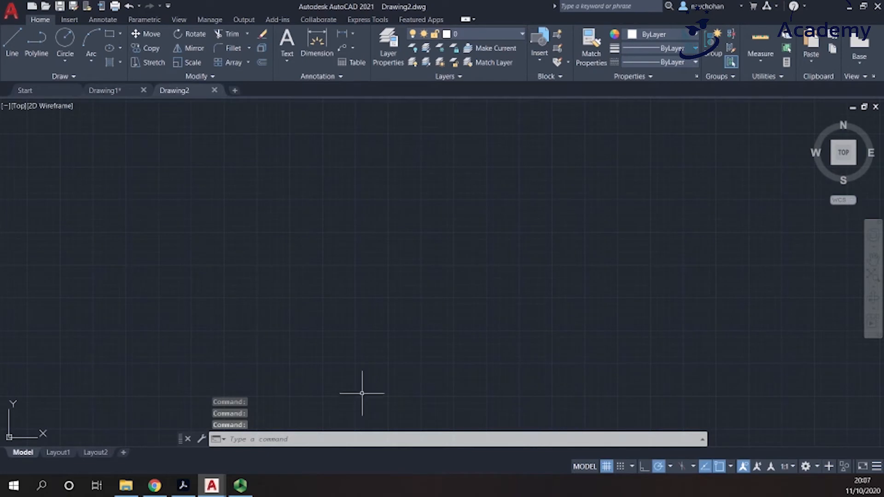
{"action": "left_click", "coordinate": [388, 55]}
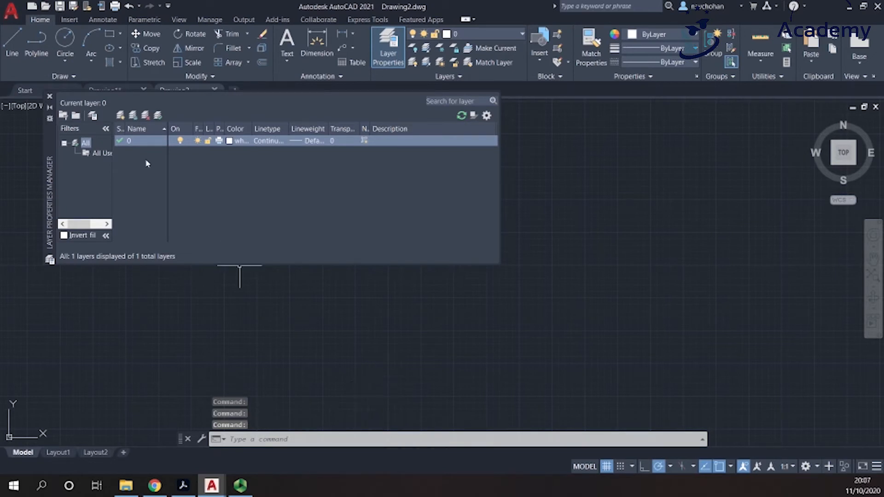
{"action": "left_click", "coordinate": [122, 116]}
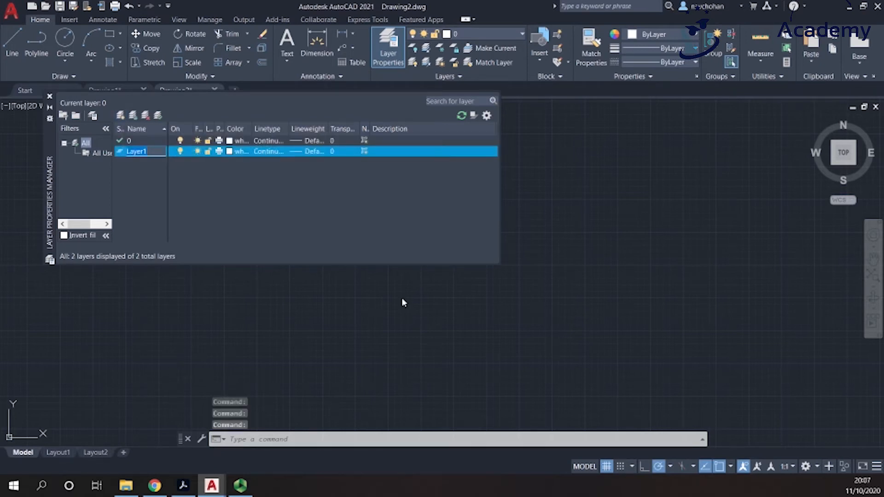
{"action": "type", "text": "Border"}
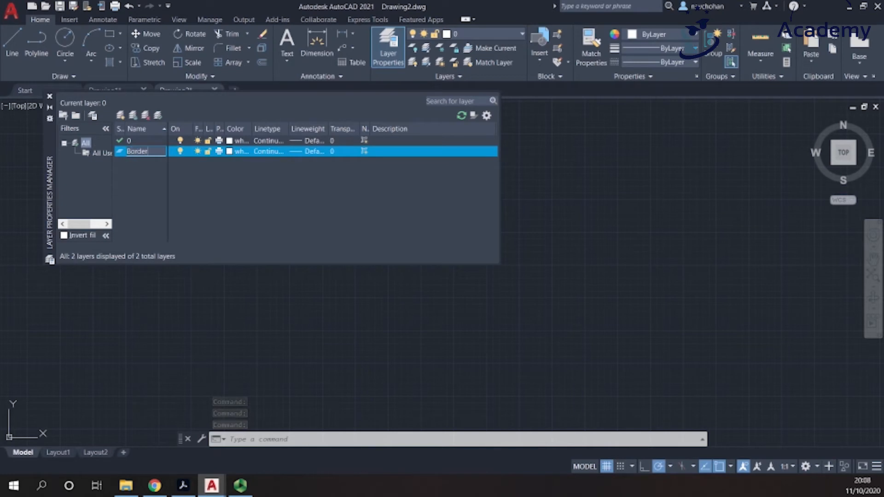
{"action": "left_click", "coordinate": [402, 298]}
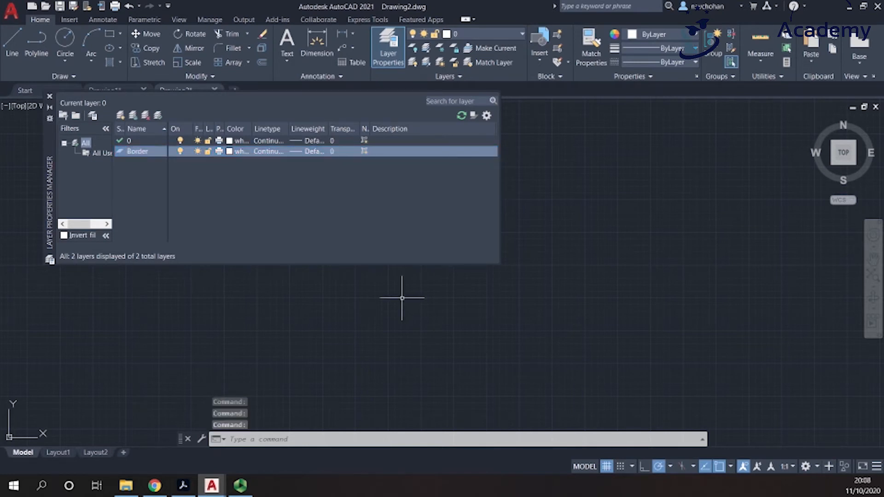
Add two more layers named Main and Dims.
{"action": "left_click", "coordinate": [121, 115]}
{"action": "type", "text": "Main"}
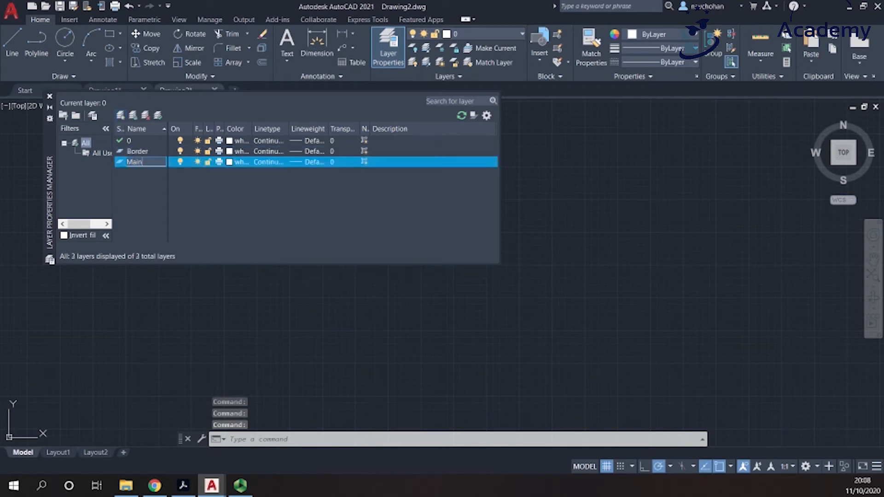
{"action": "key", "text": "Return"}
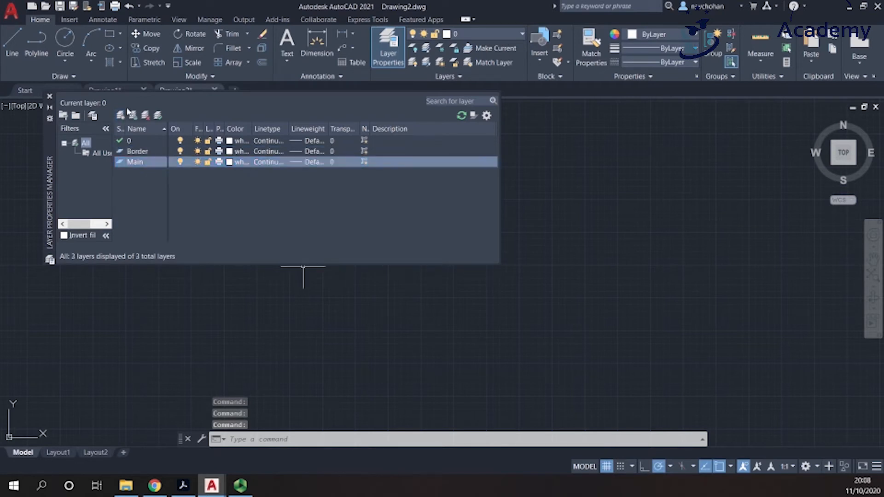
{"action": "left_click", "coordinate": [121, 115]}
{"action": "type", "text": "Dims"}
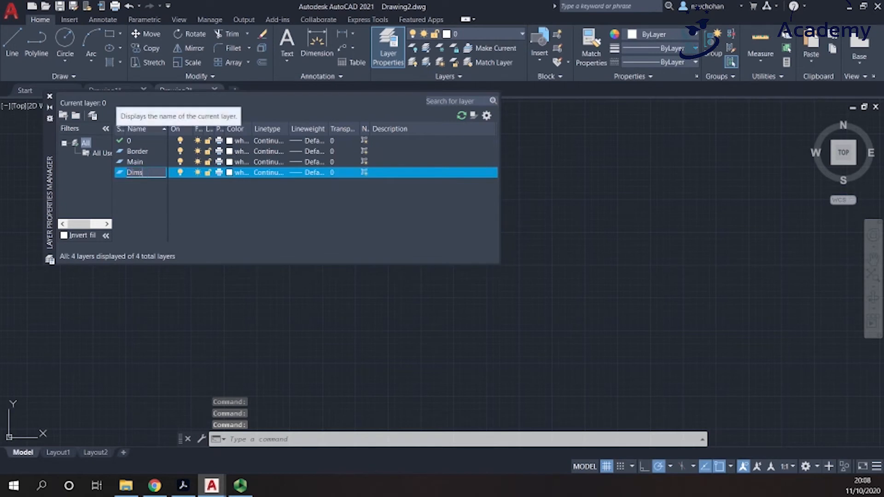
{"action": "key", "text": "Return"}
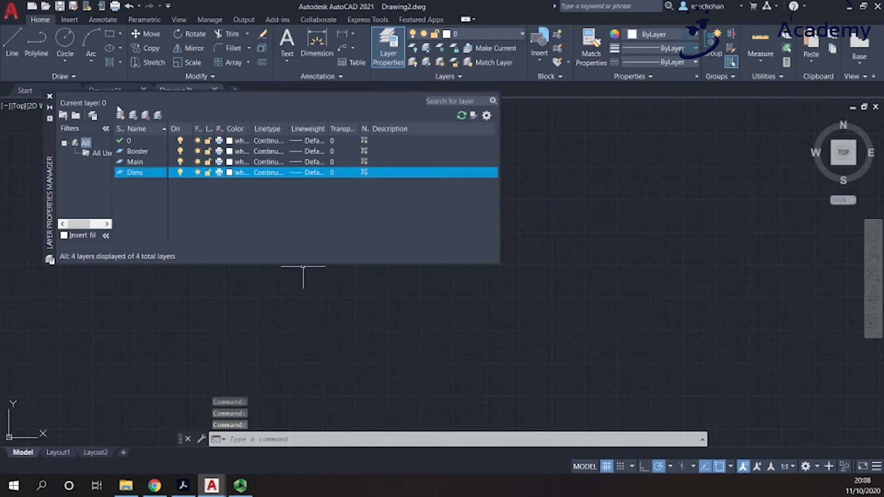
Add a layer named Text below the Dims layer.
{"action": "left_click", "coordinate": [121, 115]}
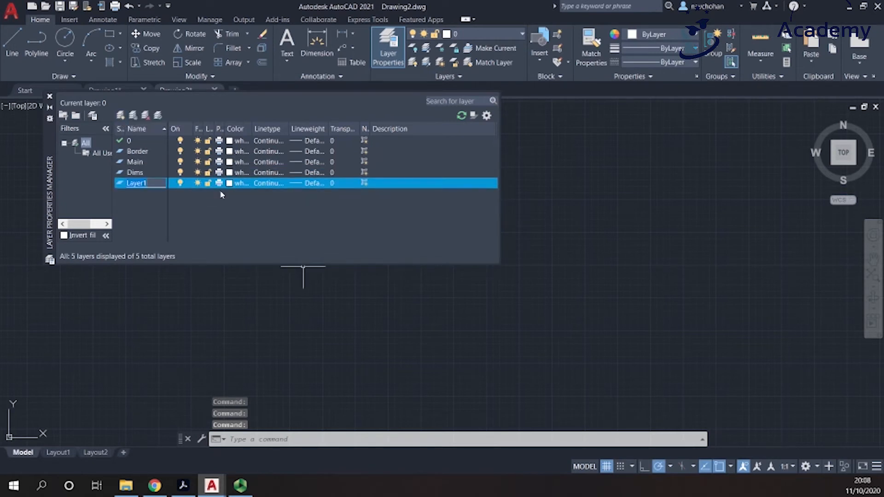
{"action": "type", "text": "TEx"}
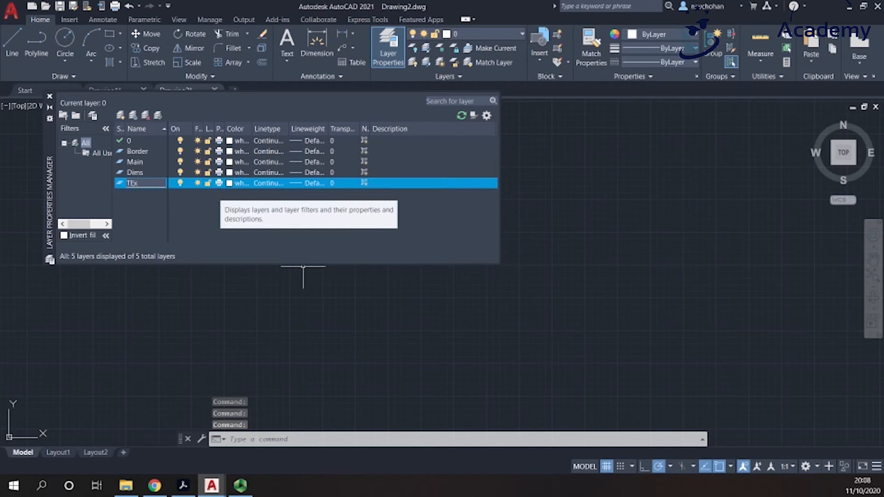
{"action": "key", "text": "BackSpace"}
{"action": "key", "text": "BackSpace"}
{"action": "type", "text": "ext"}
{"action": "key", "text": "Return"}
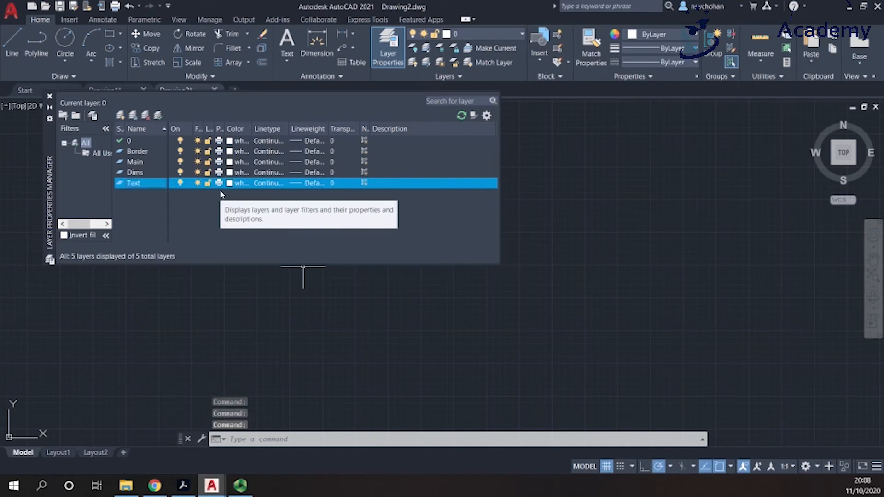
Set the Border layer's colour to green and the Main layer's colour to cyan.
{"action": "left_click", "coordinate": [231, 153]}
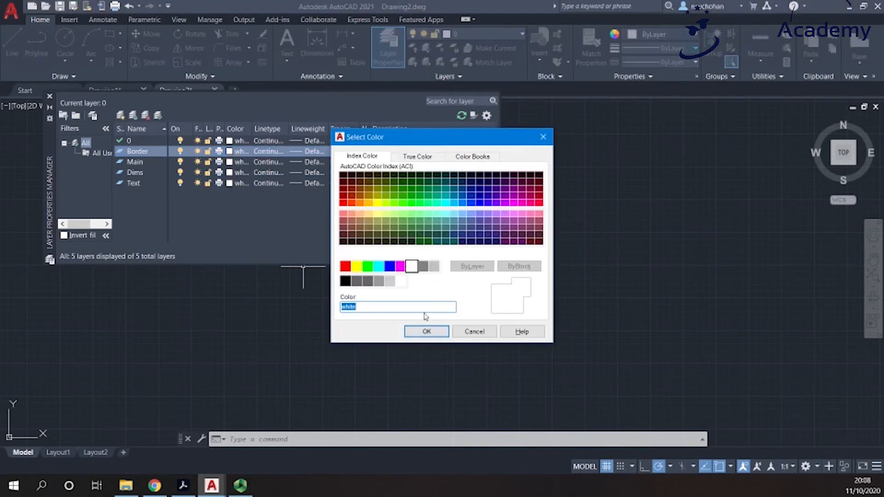
{"action": "left_click", "coordinate": [367, 267]}
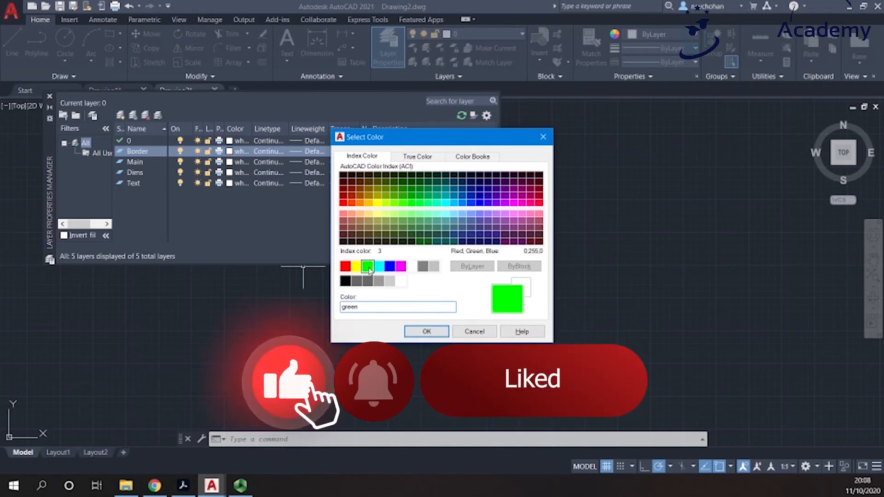
{"action": "left_click", "coordinate": [427, 331]}
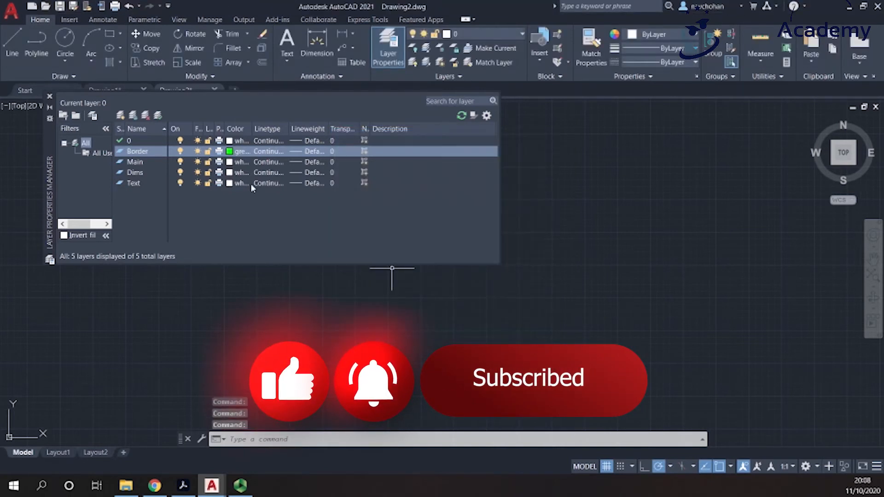
{"action": "left_click", "coordinate": [234, 163]}
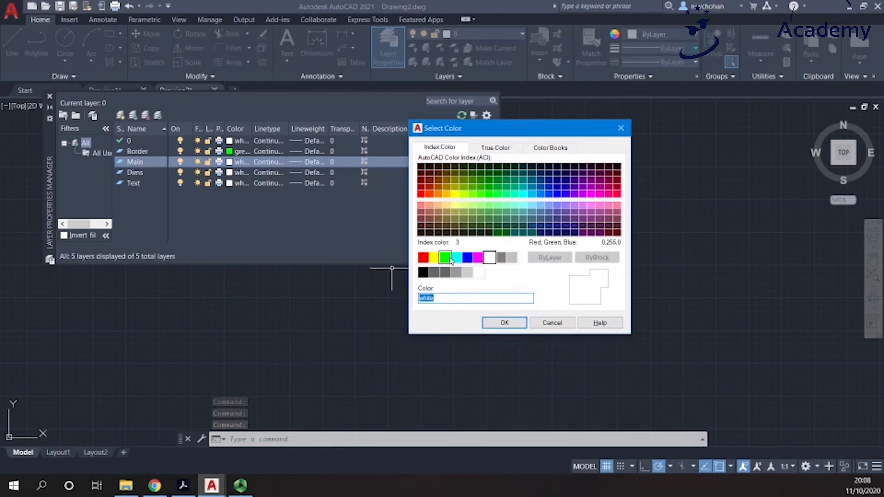
{"action": "left_click", "coordinate": [456, 257]}
{"action": "left_click", "coordinate": [505, 323]}
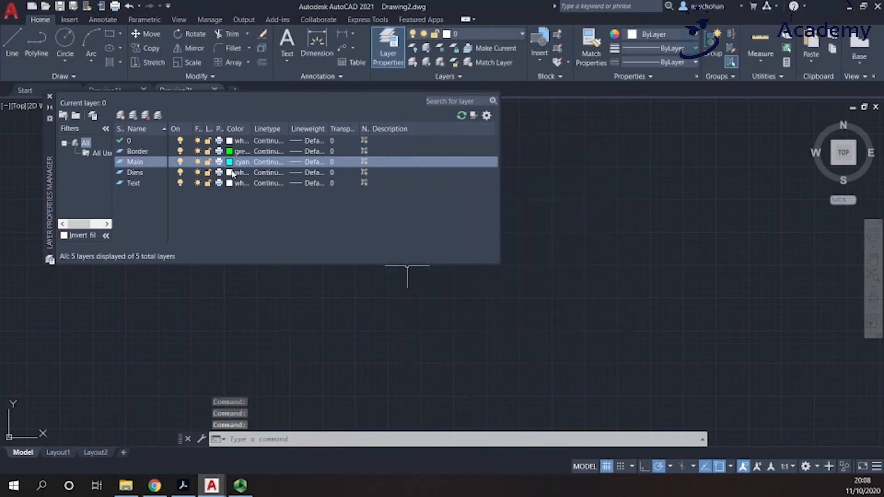
Set the Dims layer's colour to green and the Text layer's colour to red.
{"action": "left_click", "coordinate": [233, 172]}
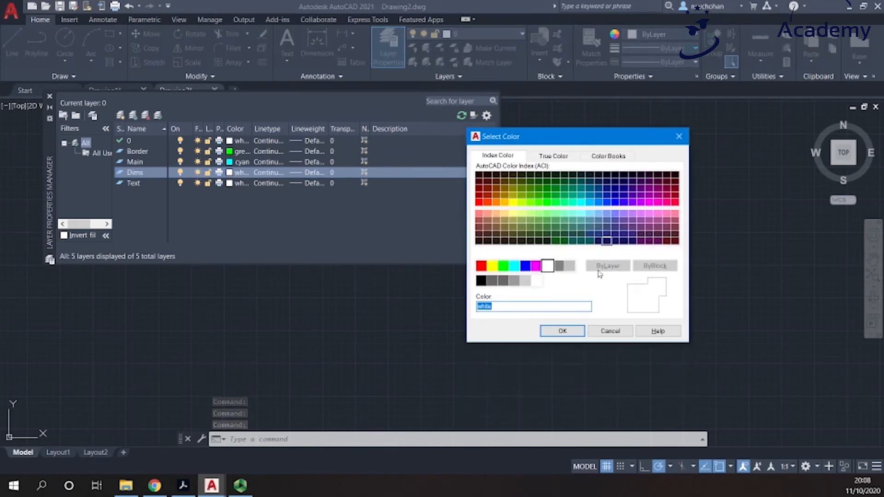
{"action": "left_click", "coordinate": [503, 265]}
{"action": "left_click", "coordinate": [543, 331]}
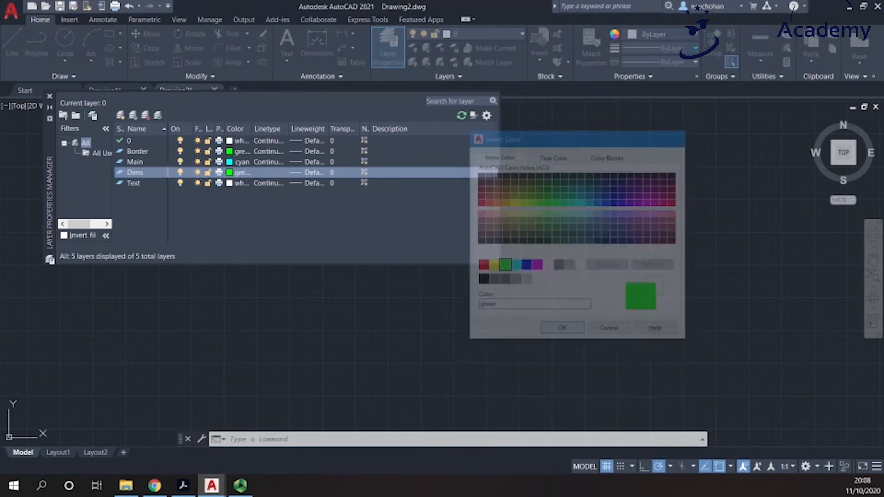
{"action": "left_click", "coordinate": [232, 184]}
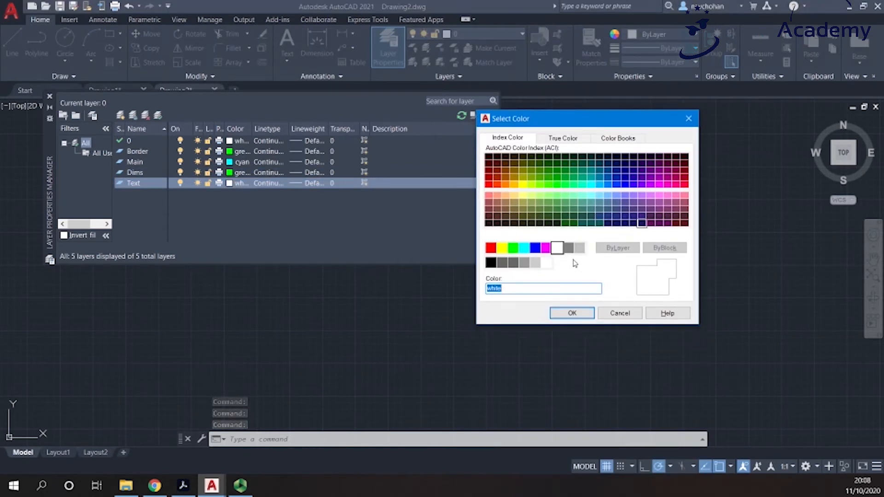
{"action": "left_click", "coordinate": [491, 247]}
{"action": "left_click", "coordinate": [555, 313]}
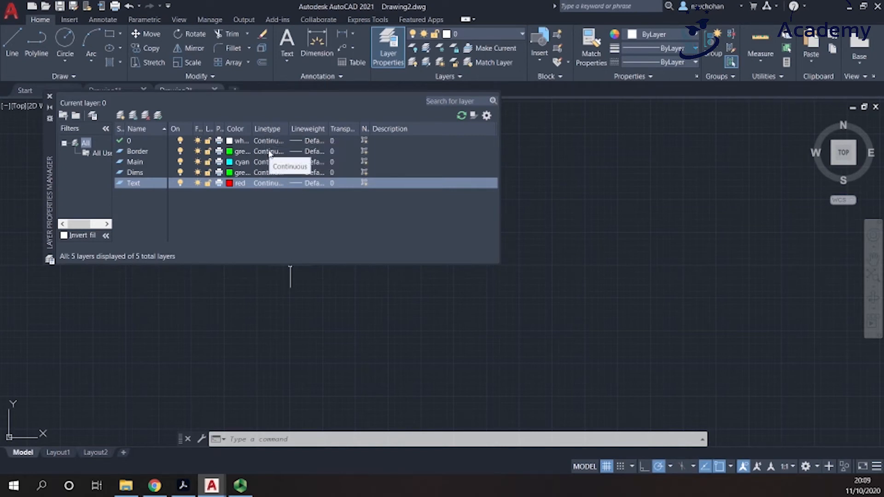
Set the Border layer's lineweight to 0.30 mm.
{"action": "left_click", "coordinate": [314, 152]}
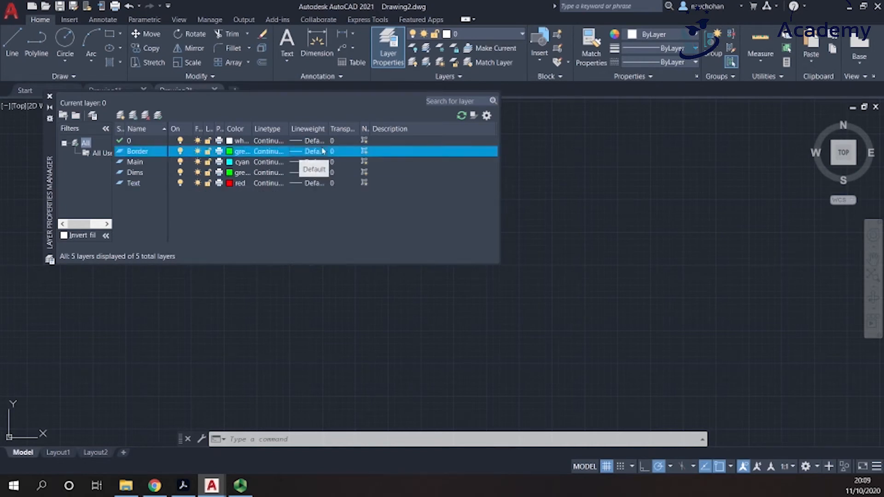
{"action": "left_click", "coordinate": [313, 153]}
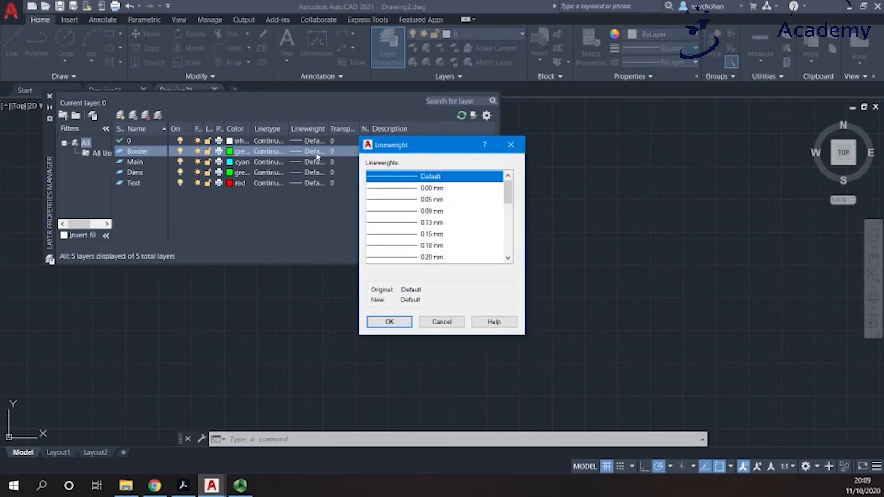
{"action": "left_click", "coordinate": [507, 257]}
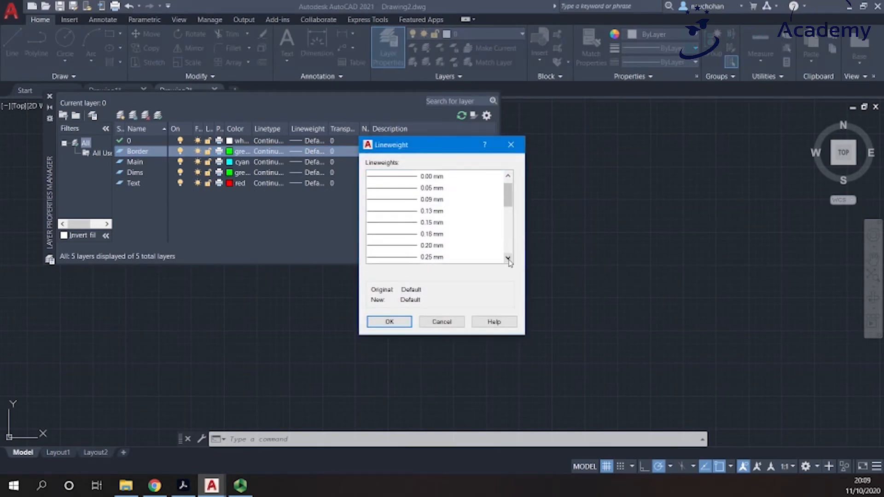
{"action": "left_click", "coordinate": [507, 257]}
{"action": "left_click", "coordinate": [508, 257]}
{"action": "left_click", "coordinate": [424, 246]}
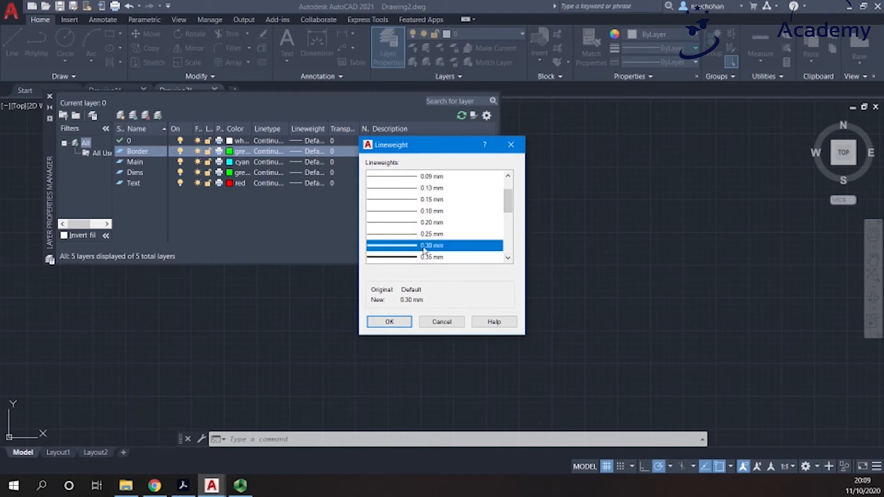
{"action": "left_click", "coordinate": [403, 323]}
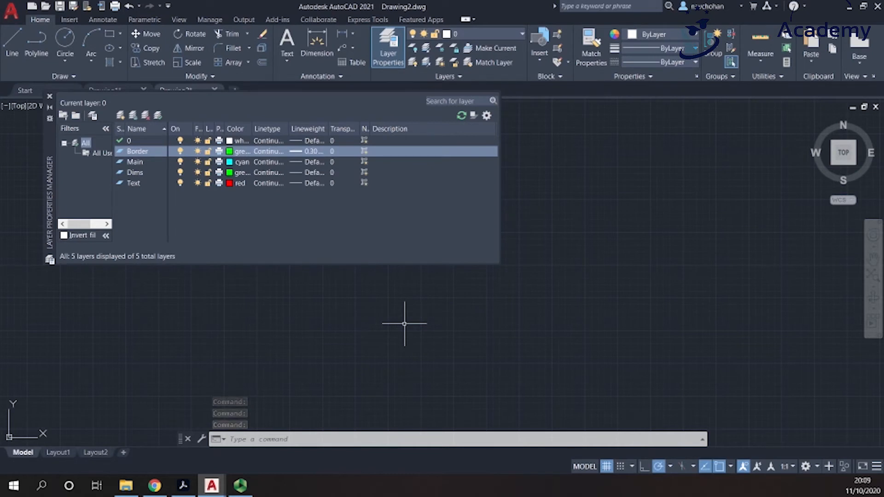
Set the Main layer's lineweight to 0.30 mm.
{"action": "left_click", "coordinate": [295, 162]}
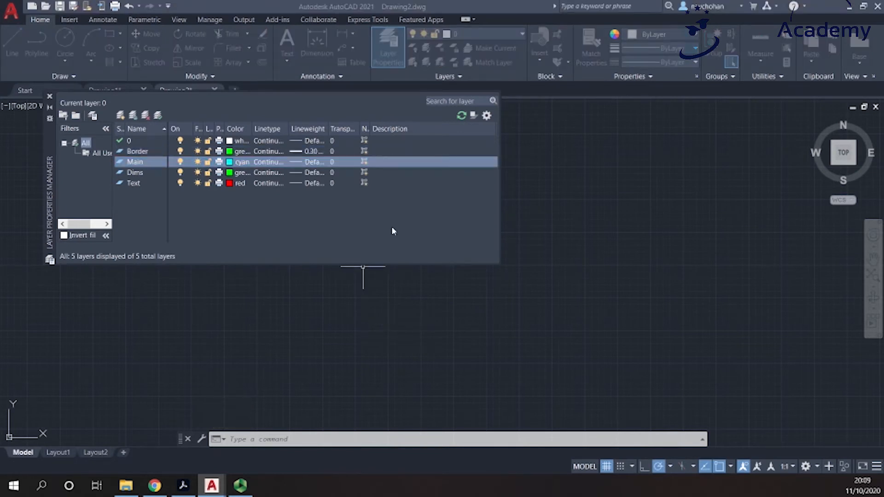
{"action": "left_click", "coordinate": [313, 162]}
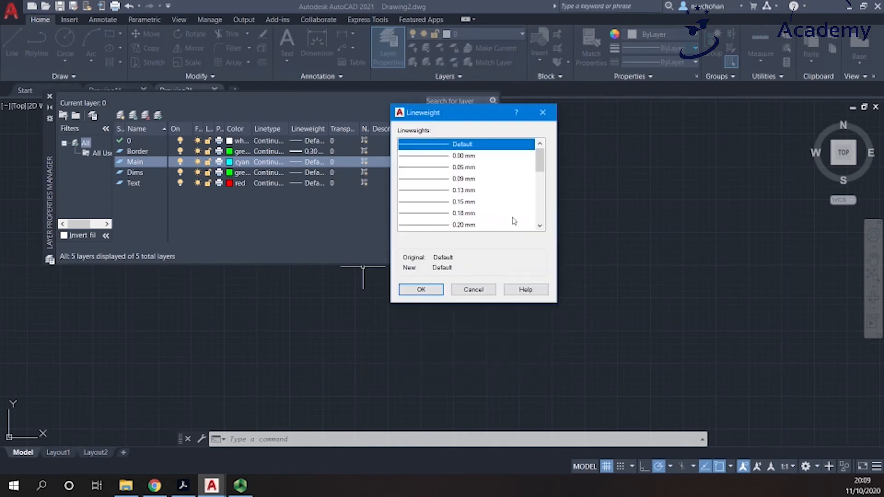
{"action": "left_click", "coordinate": [540, 226]}
{"action": "left_click", "coordinate": [462, 213]}
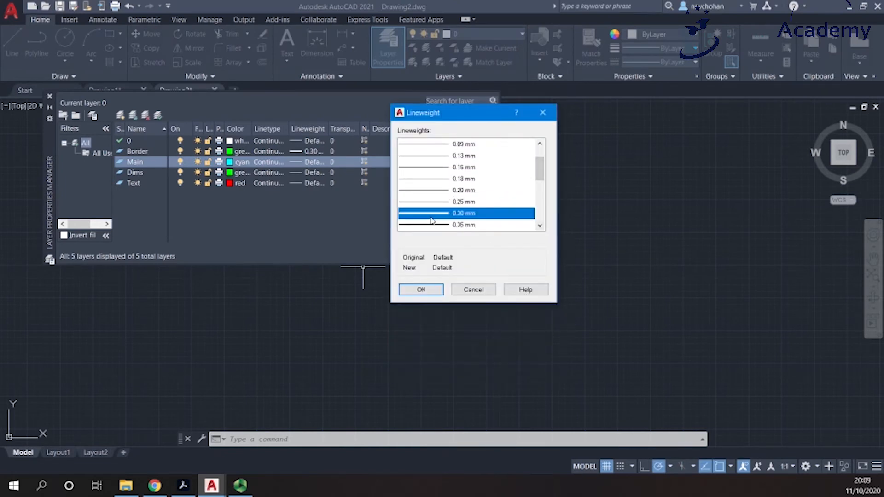
{"action": "left_click", "coordinate": [421, 289]}
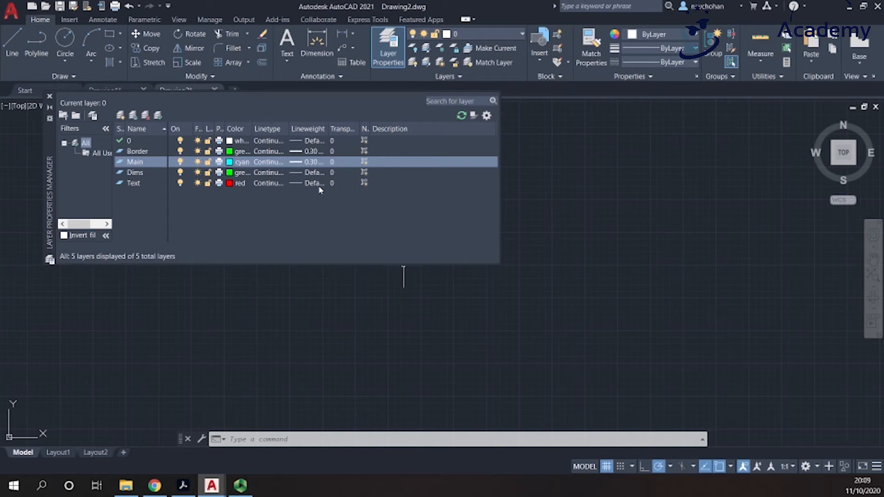
Make Border the current layer.
{"action": "left_click", "coordinate": [140, 152]}
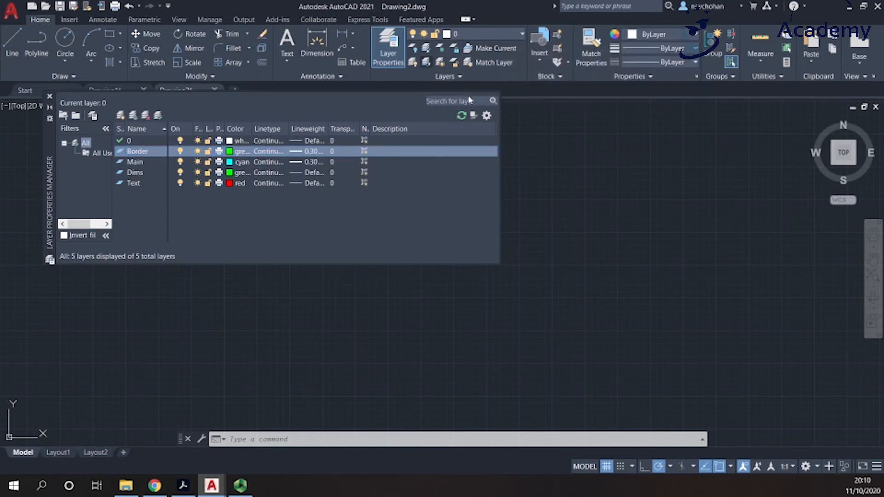
{"action": "left_click", "coordinate": [516, 36]}
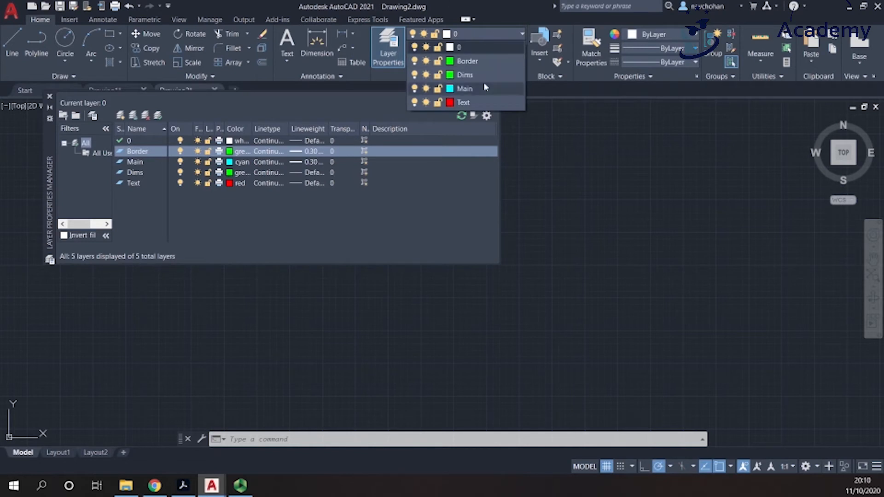
{"action": "left_click", "coordinate": [487, 65]}
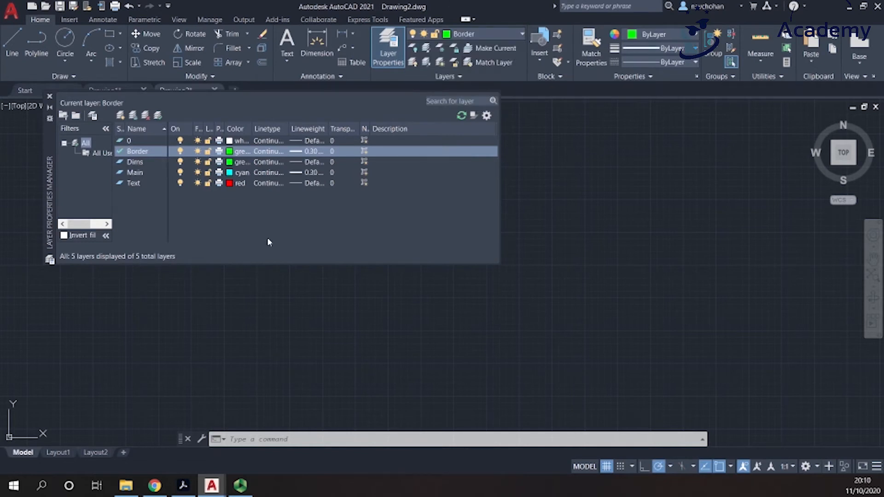
Change the Dims layer's colour to yellow and close the Layer Properties Manager.
{"action": "left_click", "coordinate": [233, 164]}
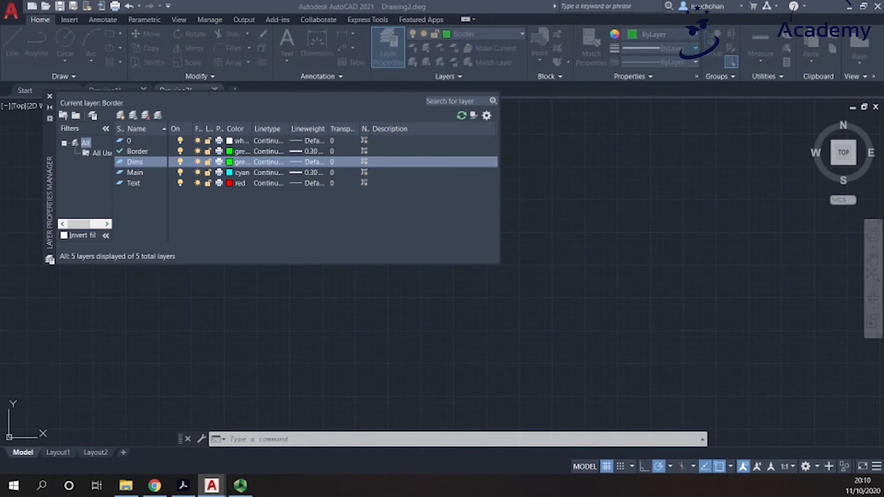
{"action": "left_click", "coordinate": [403, 274]}
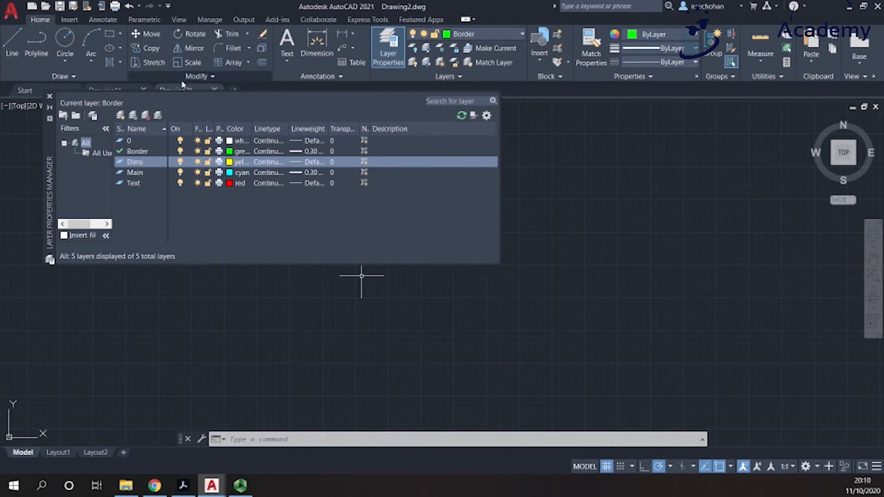
{"action": "left_click", "coordinate": [392, 44]}
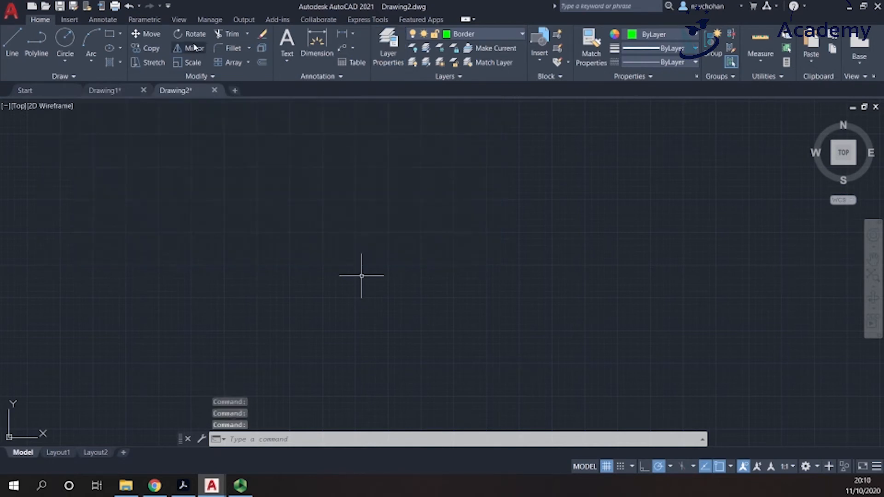
Draw an upright rectangle 210 wide by 297 high on the Border layer as the sheet outline.
{"action": "left_click", "coordinate": [110, 34]}
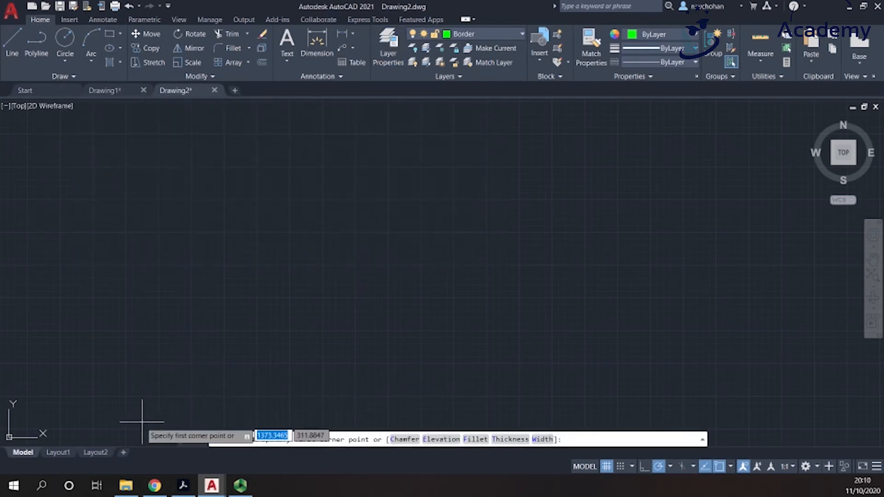
{"action": "left_click", "coordinate": [115, 409]}
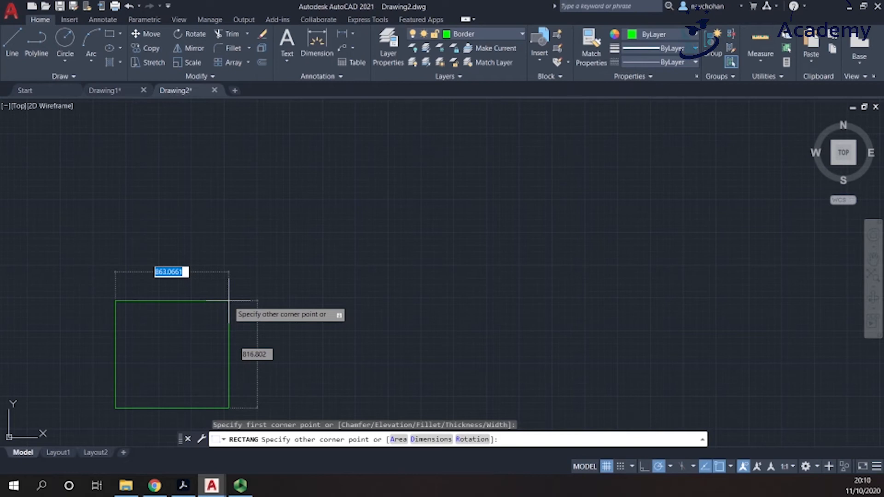
{"action": "type", "text": "210"}
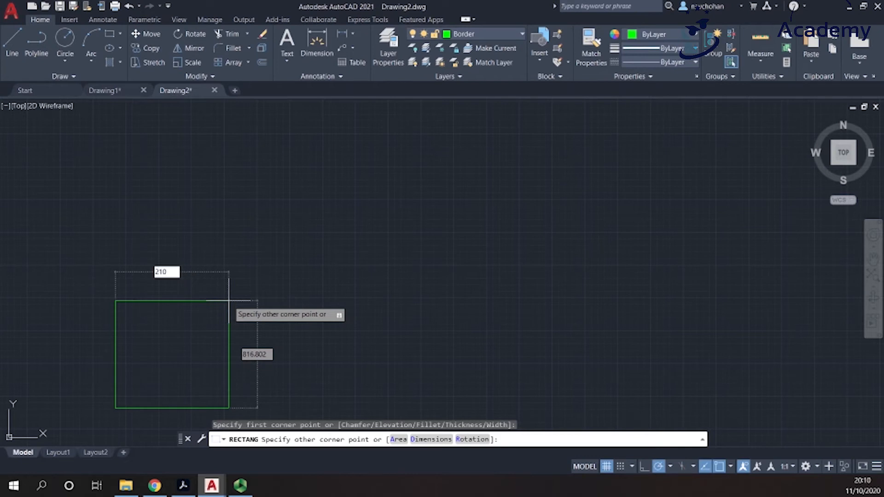
{"action": "key", "text": "Tab"}
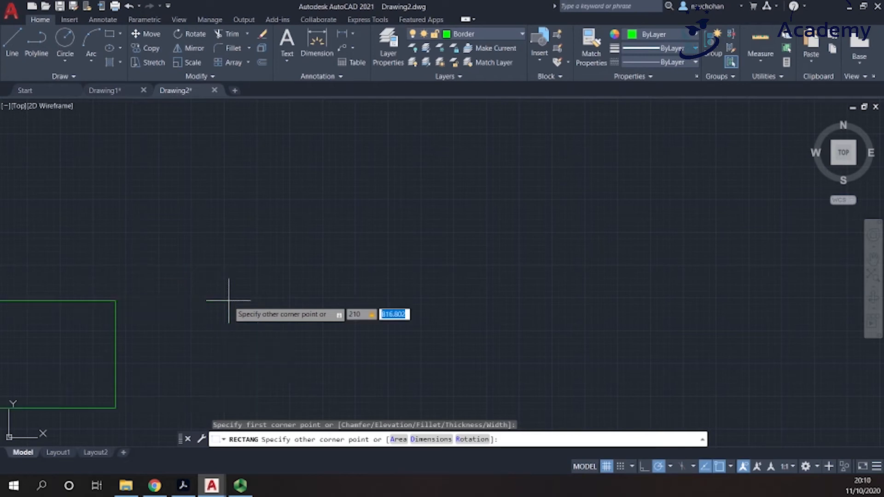
{"action": "type", "text": "297"}
{"action": "key", "text": "Return"}
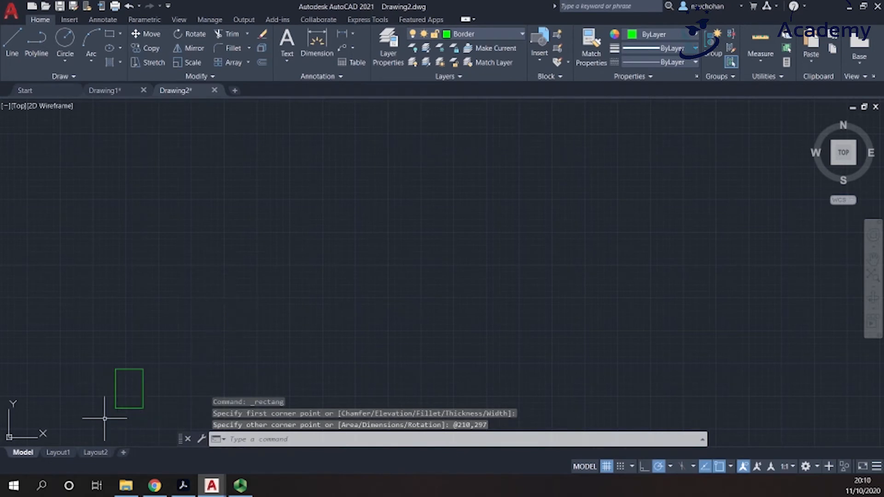
{"action": "scroll", "coordinate": [115, 409], "scroll_direction": "up", "scroll_amount": 6}
{"action": "scroll", "coordinate": [187, 371], "scroll_direction": "up", "scroll_amount": 2}
{"action": "mouse_move", "coordinate": [248, 341]}
{"action": "middle_mouse_down"}
{"action": "mouse_move", "coordinate": [391, 320]}
{"action": "mouse_move", "coordinate": [534, 343]}
{"action": "middle_mouse_up"}
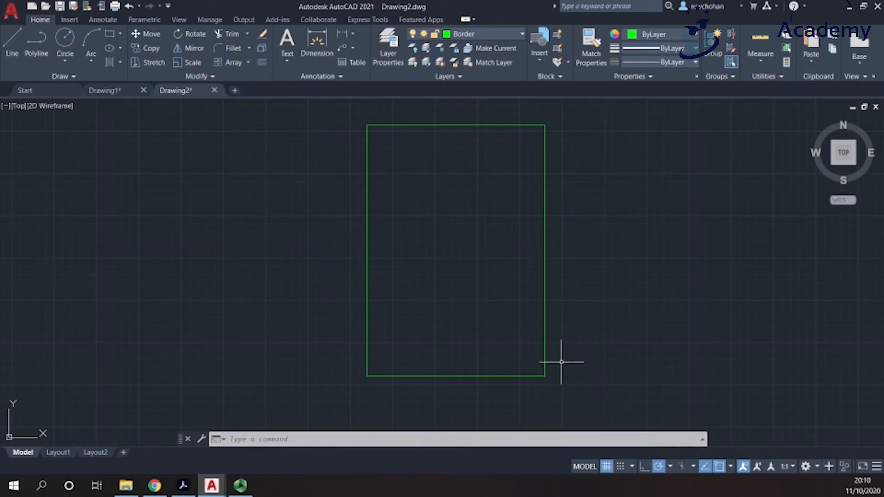
{"action": "scroll", "coordinate": [577, 363], "scroll_direction": "up", "scroll_amount": 2}
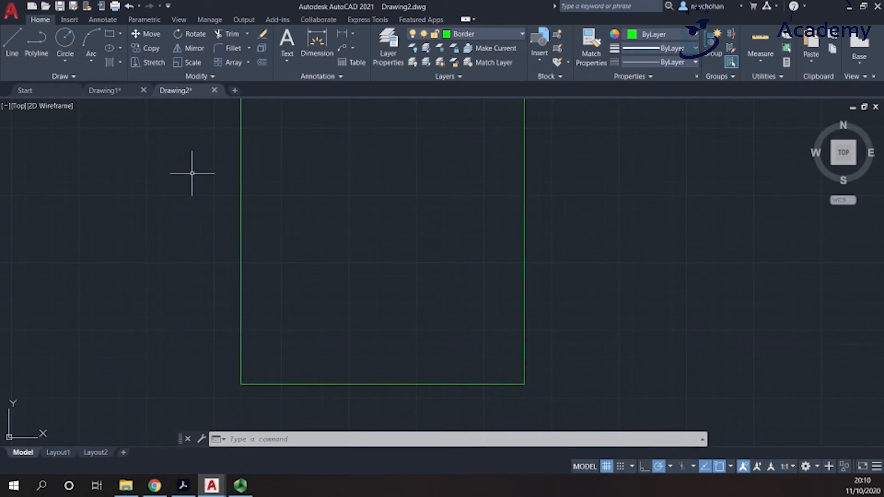
Try a 100-unit horizontal polyline running left from a point 10 units above the border's lower-right corner, and undo it.
{"action": "left_click", "coordinate": [40, 48]}
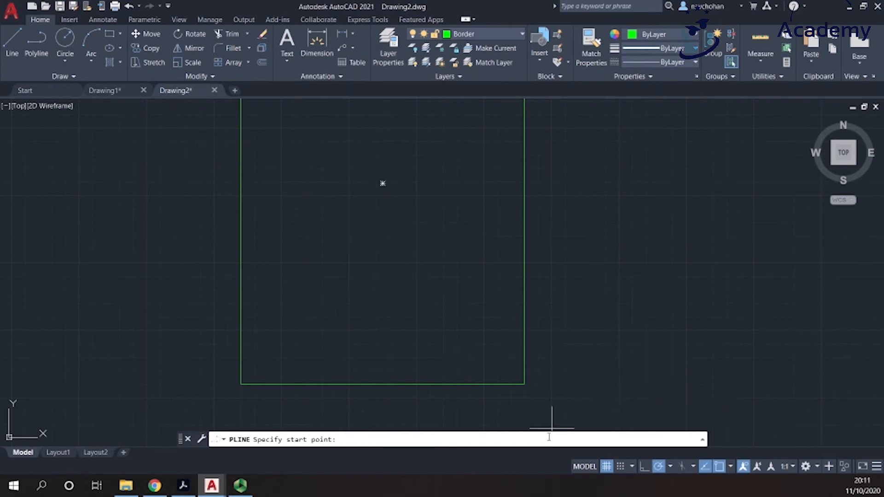
{"action": "scroll", "coordinate": [527, 411], "scroll_direction": "up", "scroll_amount": 3}
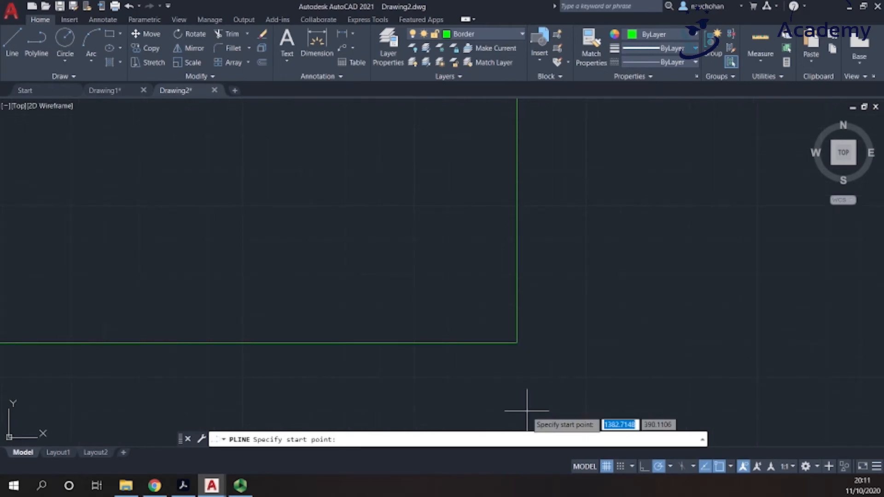
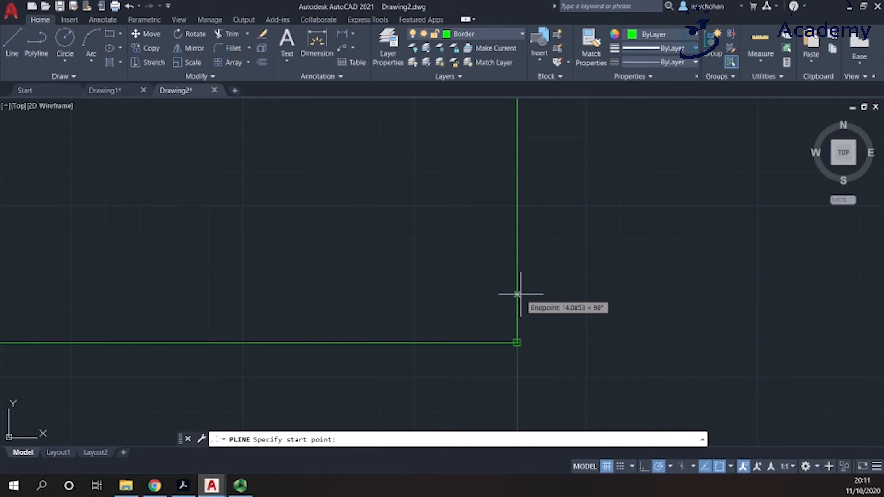
{"action": "type", "text": "10"}
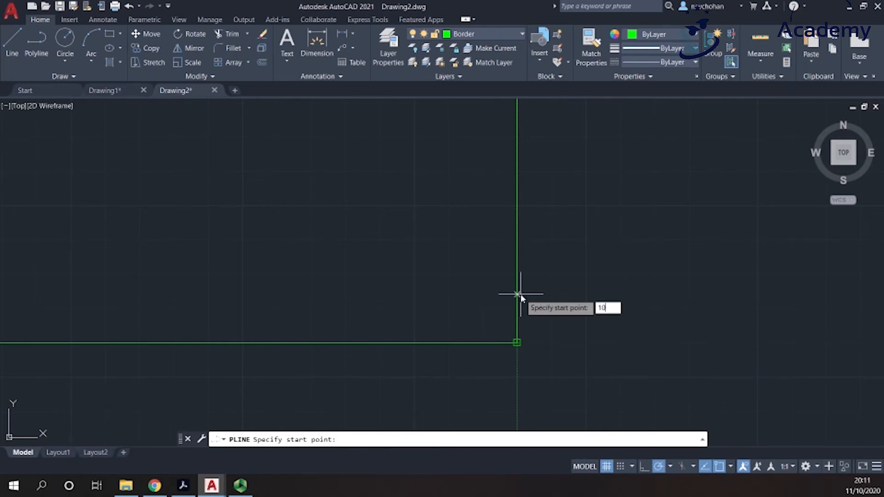
{"action": "key", "text": "Return"}
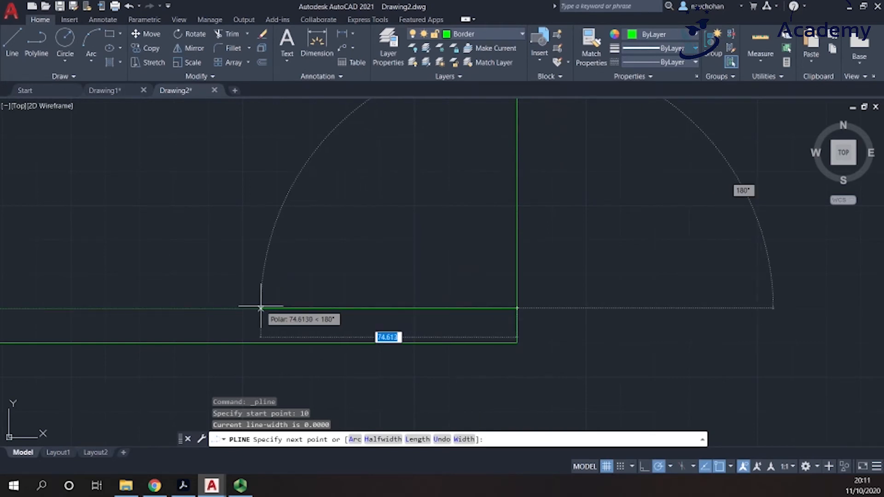
{"action": "type", "text": "100"}
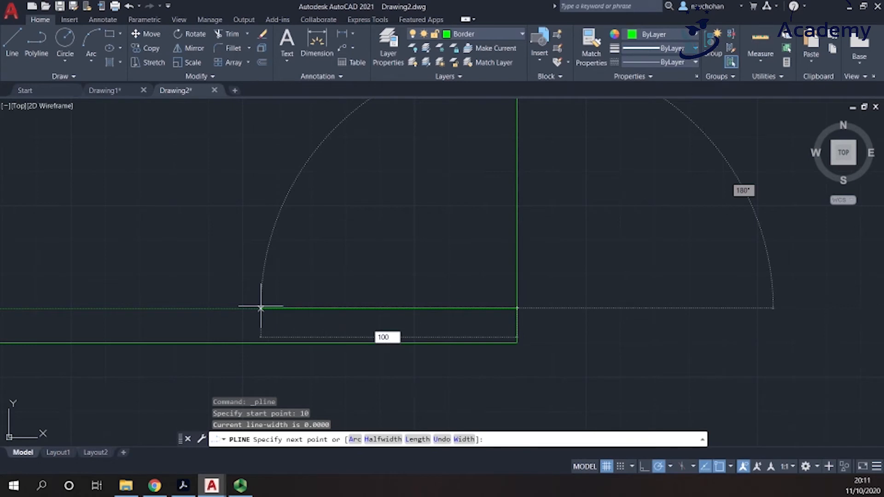
{"action": "key", "text": "Return"}
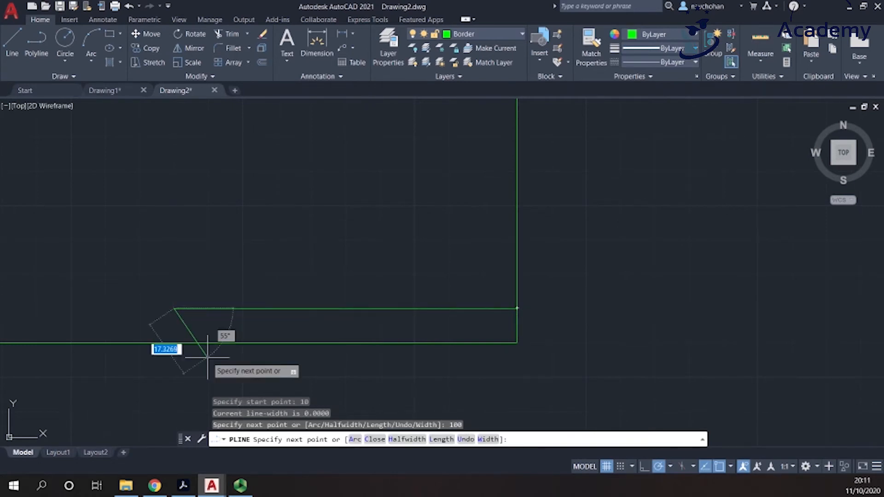
{"action": "key", "text": "Escape"}
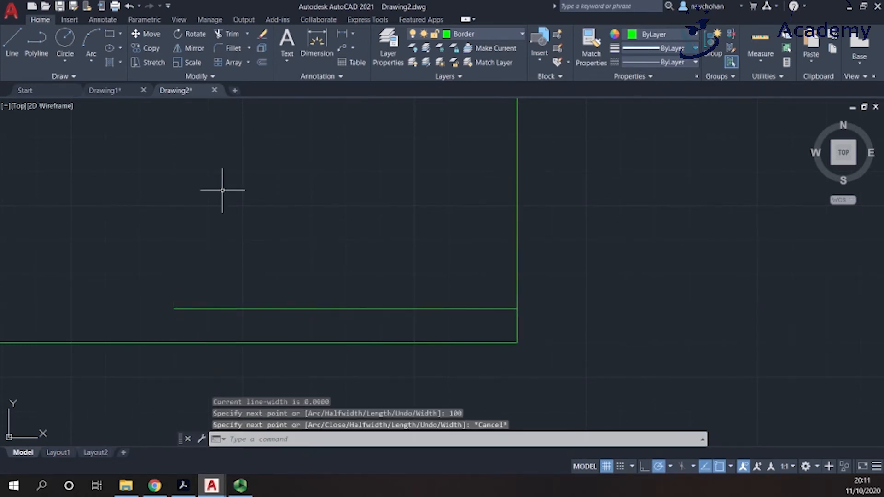
{"action": "left_click", "coordinate": [128, 6]}
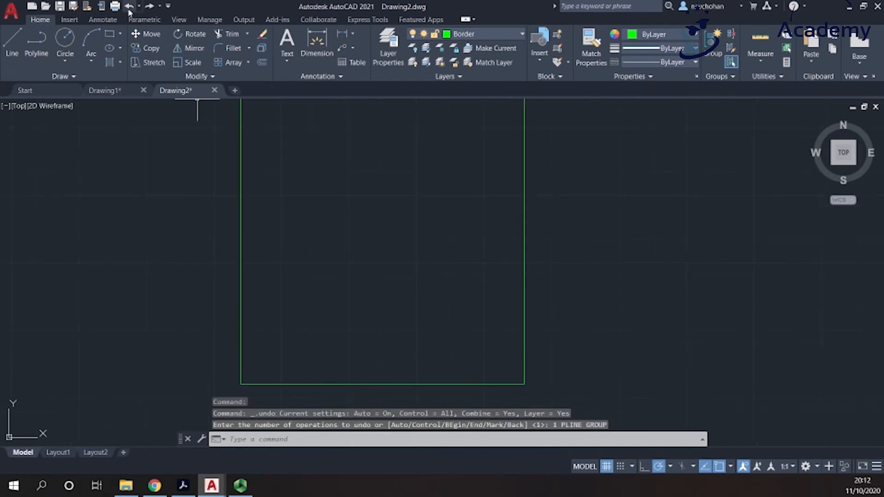
{"action": "scroll", "coordinate": [575, 407], "scroll_direction": "up", "scroll_amount": 2}
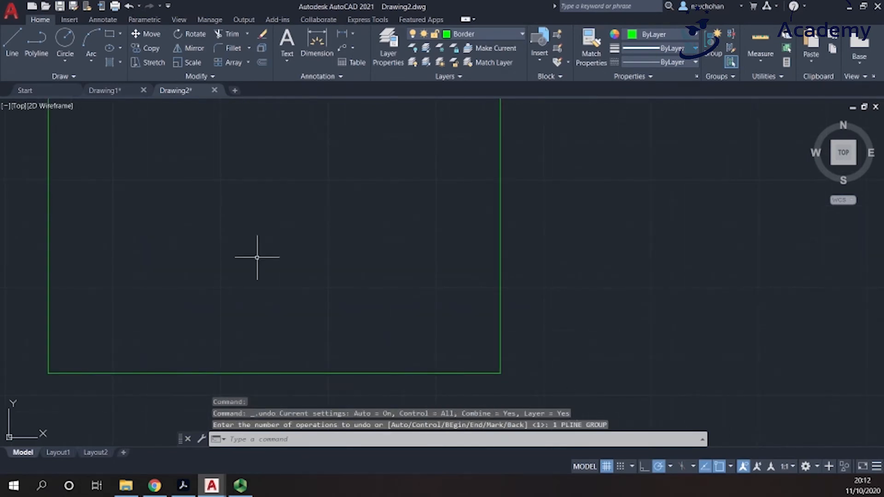
{"action": "left_click", "coordinate": [37, 42]}
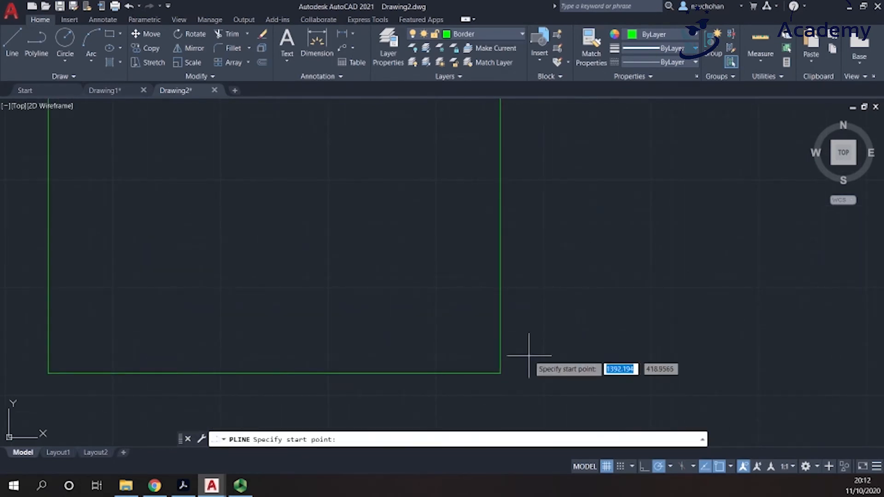
{"action": "scroll", "coordinate": [527, 357], "scroll_direction": "up", "scroll_amount": 5}
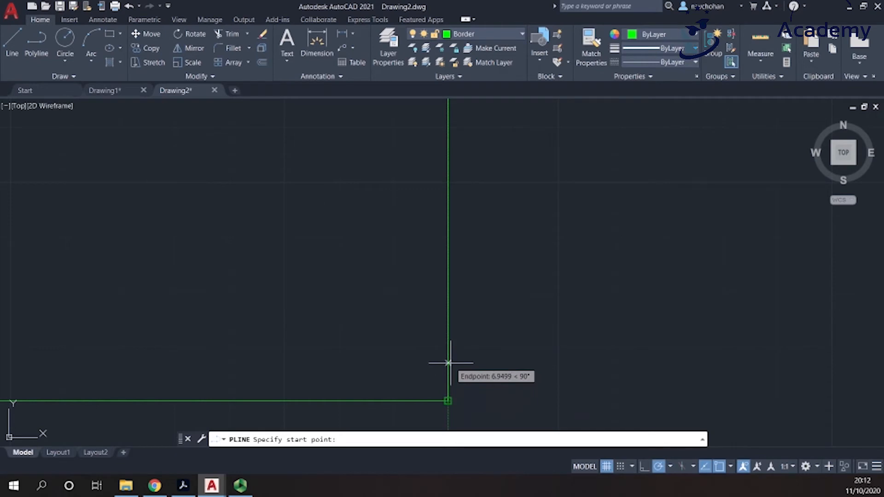
{"action": "type", "text": "10"}
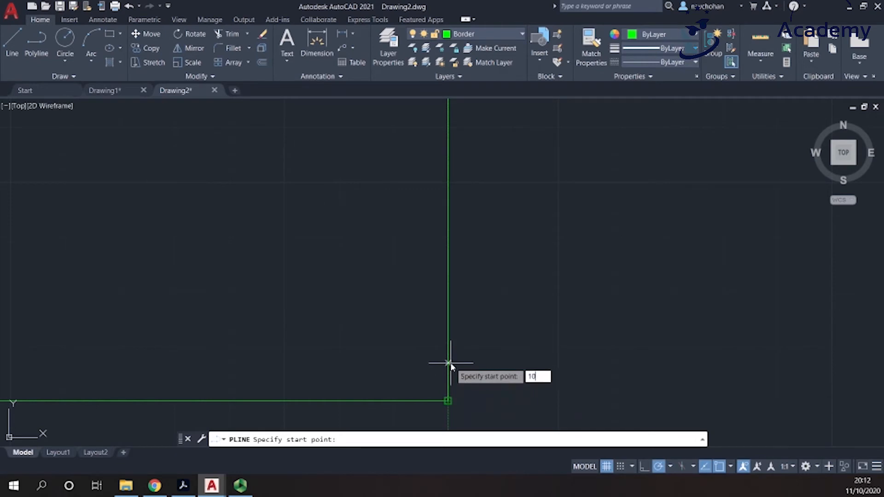
{"action": "key", "text": "Return"}
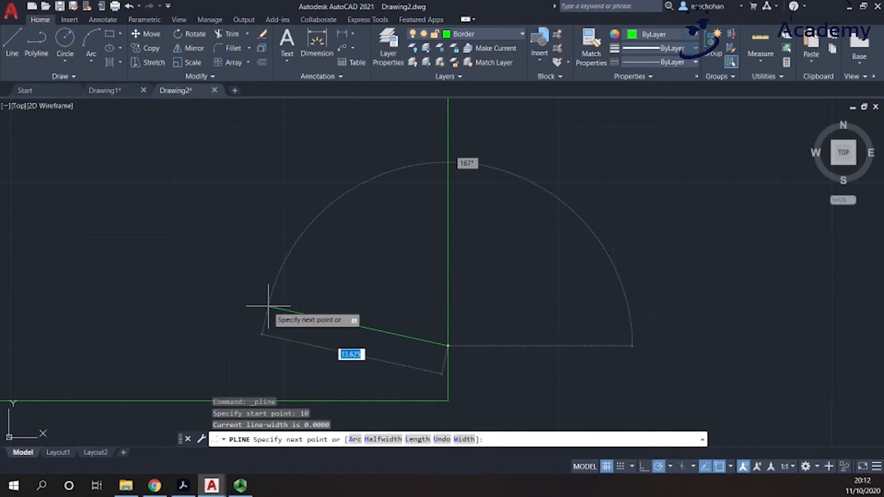
{"action": "key", "text": "Escape"}
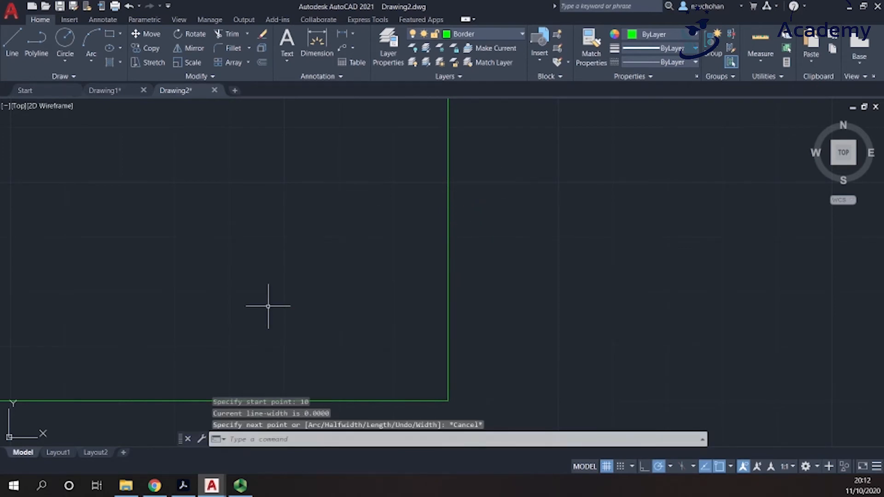
{"action": "left_click", "coordinate": [37, 43]}
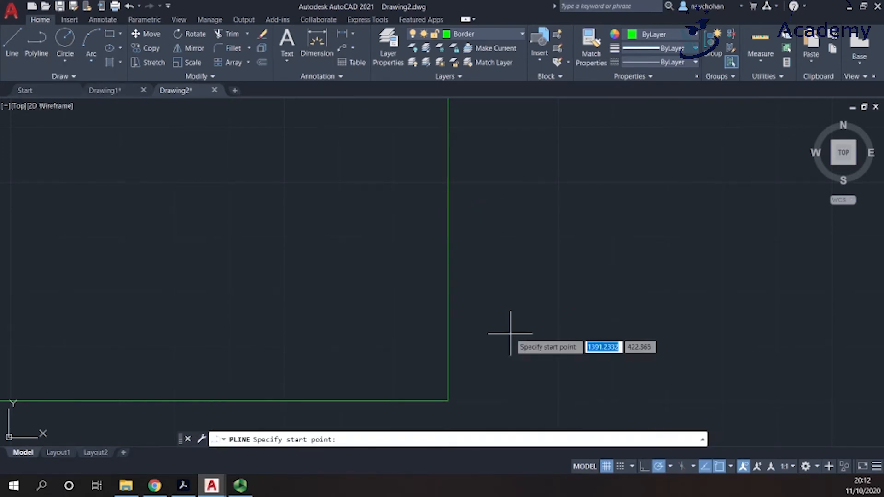
{"action": "left_click", "coordinate": [449, 400]}
{"action": "key", "text": "Escape"}
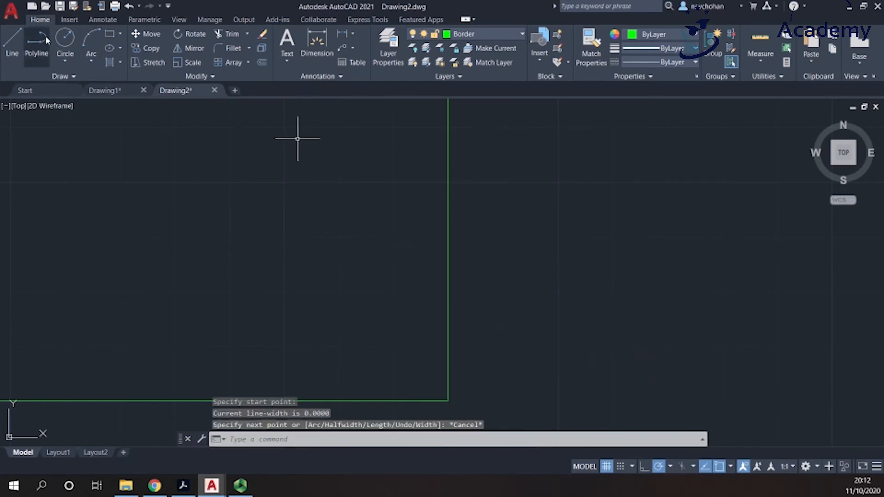
Draw a polyline from the border's lower-right corner 10 units up the side and horizontally to the left.
{"action": "left_click", "coordinate": [40, 41]}
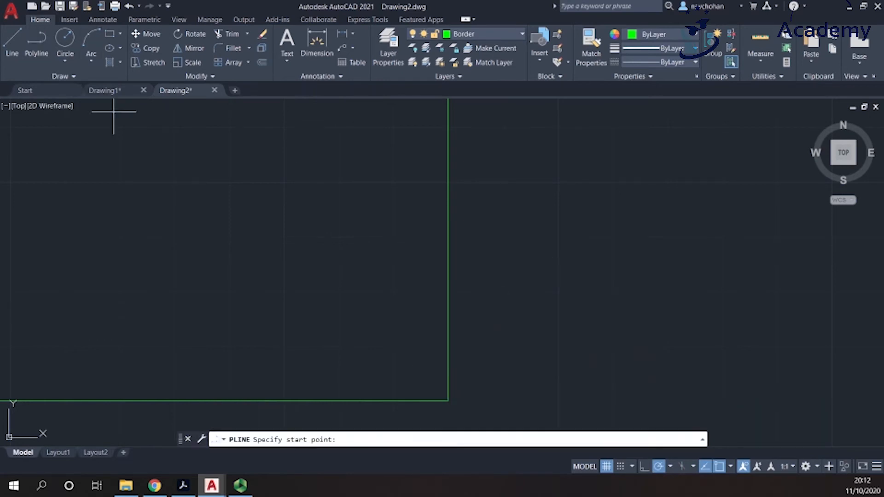
{"action": "left_click", "coordinate": [447, 399]}
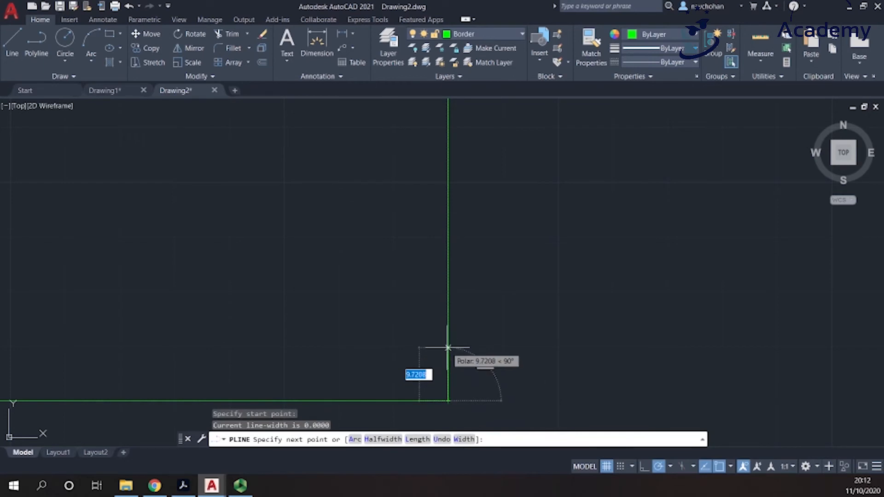
{"action": "type", "text": "10"}
{"action": "key", "text": "Return"}
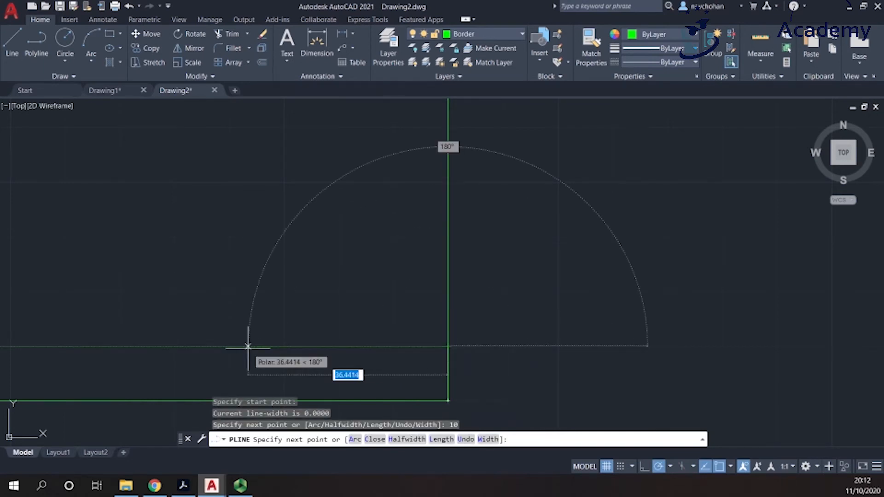
{"action": "left_click", "coordinate": [144, 346]}
{"action": "key", "text": "Escape"}
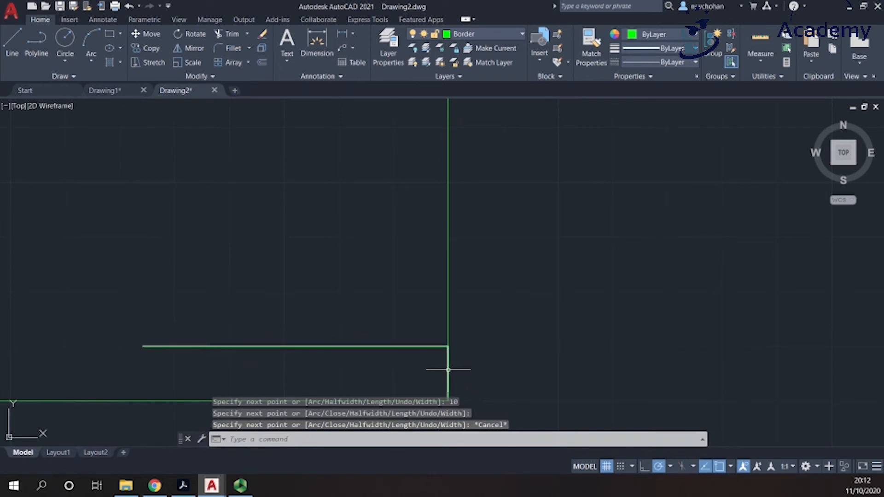
Delete the L-shaped polyline at the border's lower-right corner.
{"action": "middle_click_drag", "start_coordinate": [453, 369], "coordinate": [485, 297]}
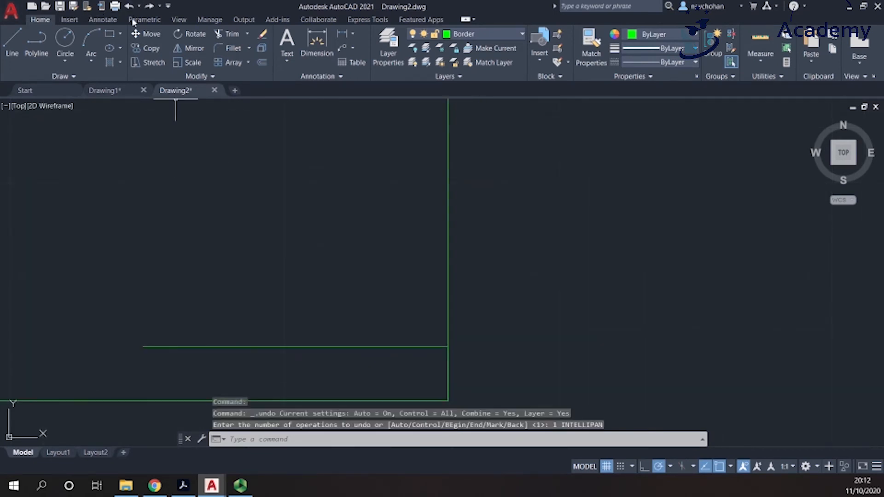
{"action": "left_click", "coordinate": [129, 6]}
{"action": "left_click", "coordinate": [242, 347]}
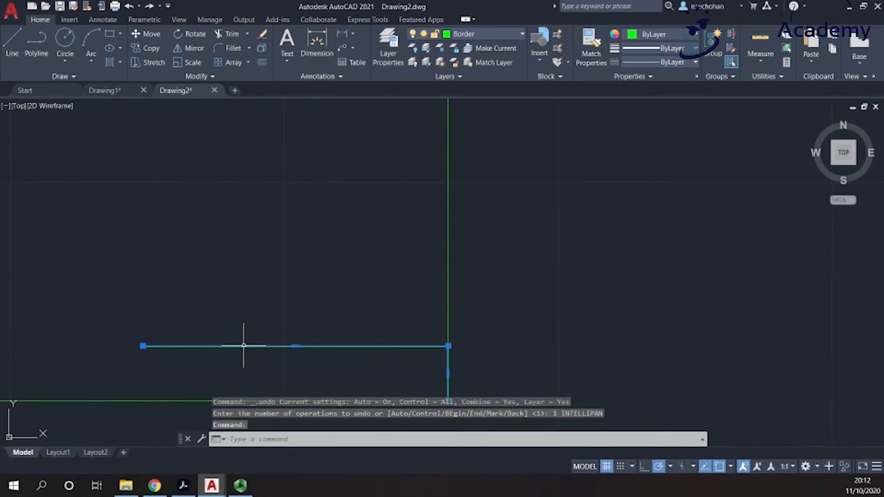
{"action": "key", "text": "Delete"}
Draw a 100-unit horizontal polyline to the left, starting 10 units above the border's lower-right corner.
{"action": "left_click", "coordinate": [37, 44]}
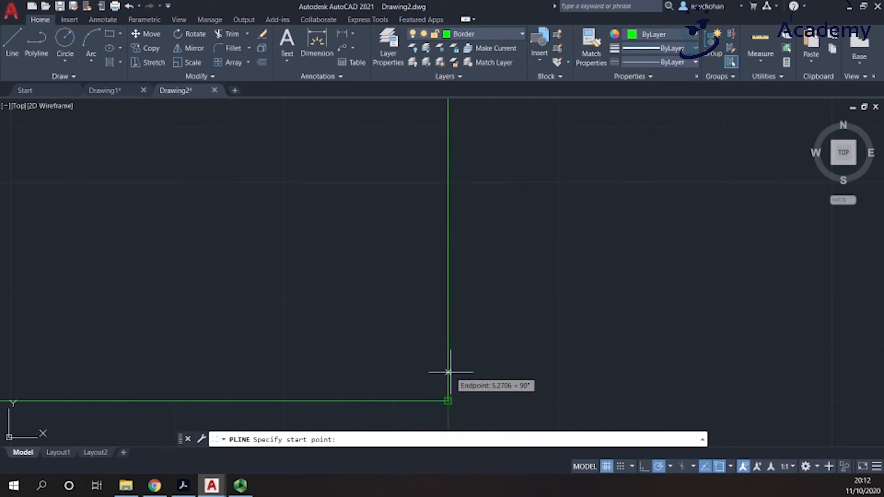
{"action": "type", "text": "10"}
{"action": "key", "text": "Return"}
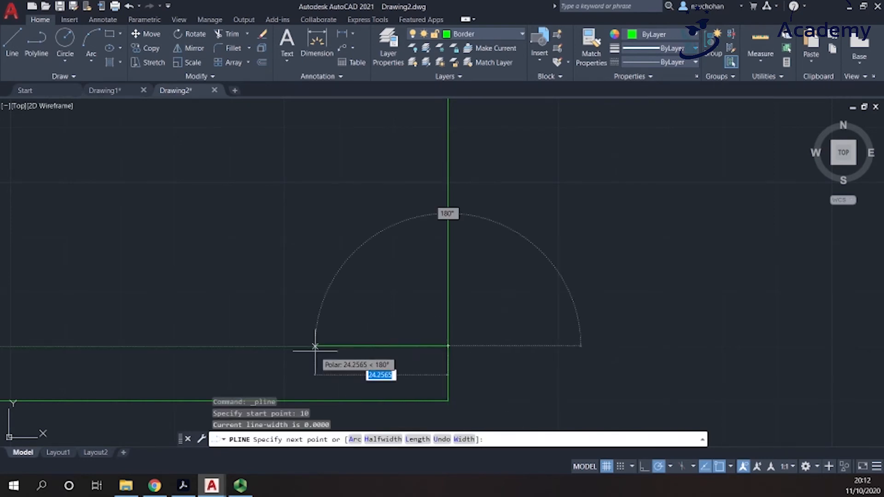
{"action": "type", "text": "100"}
{"action": "key", "text": "Return"}
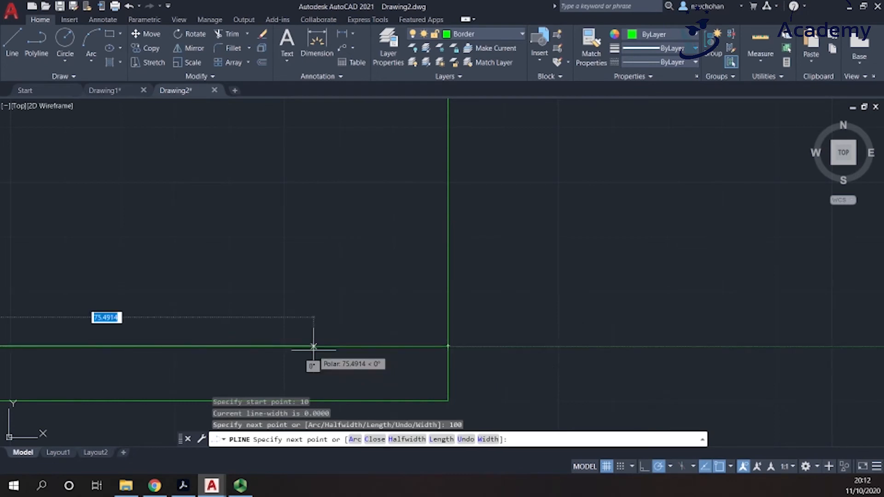
{"action": "scroll", "coordinate": [375, 367], "scroll_direction": "down", "scroll_amount": 4}
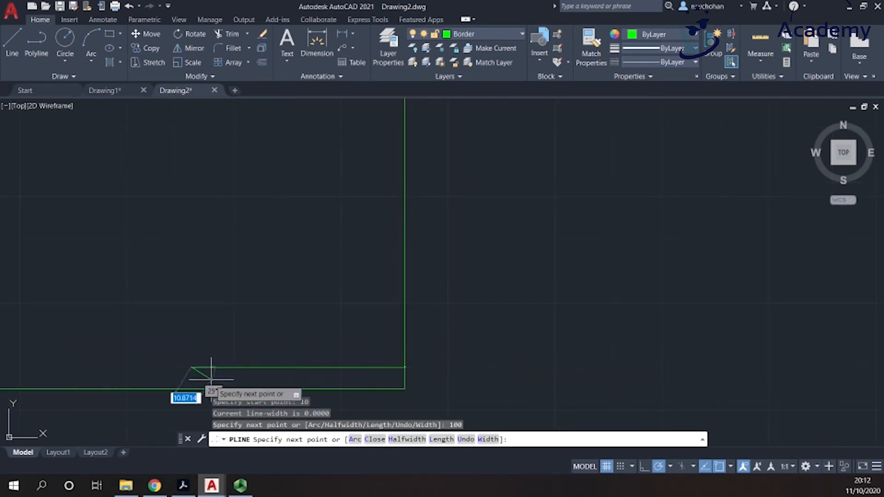
{"action": "scroll", "coordinate": [210, 381], "scroll_direction": "up", "scroll_amount": 4}
{"action": "key", "text": "Escape"}
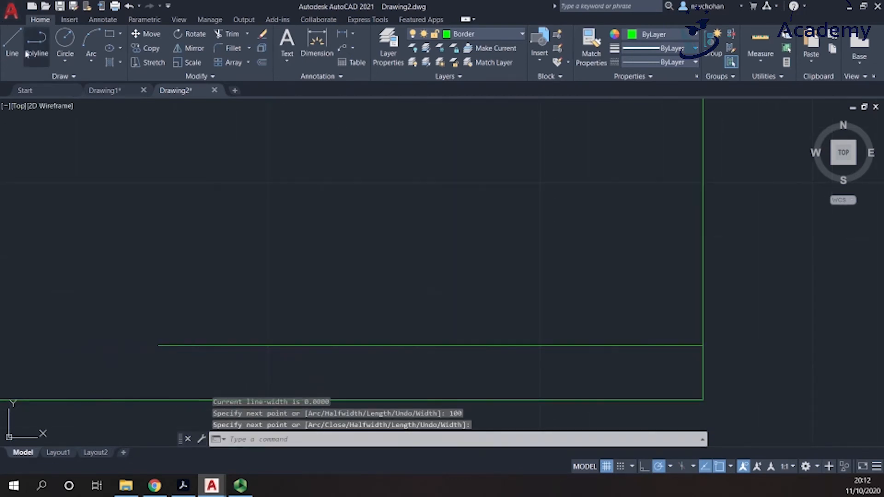
Draw a second 100-unit horizontal line to the left, starting on the border's right edge 10 units above the first.
{"action": "left_click", "coordinate": [12, 42]}
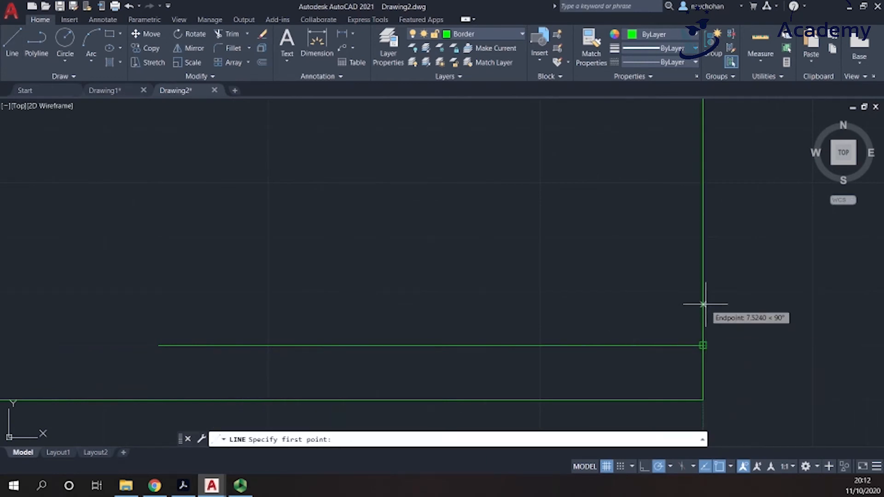
{"action": "key", "text": "Return"}
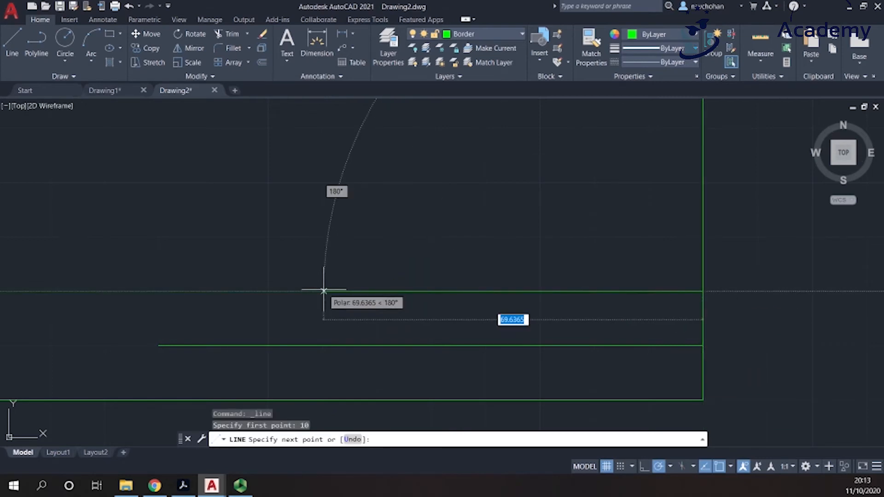
{"action": "type", "text": "100"}
{"action": "key", "text": "Return"}
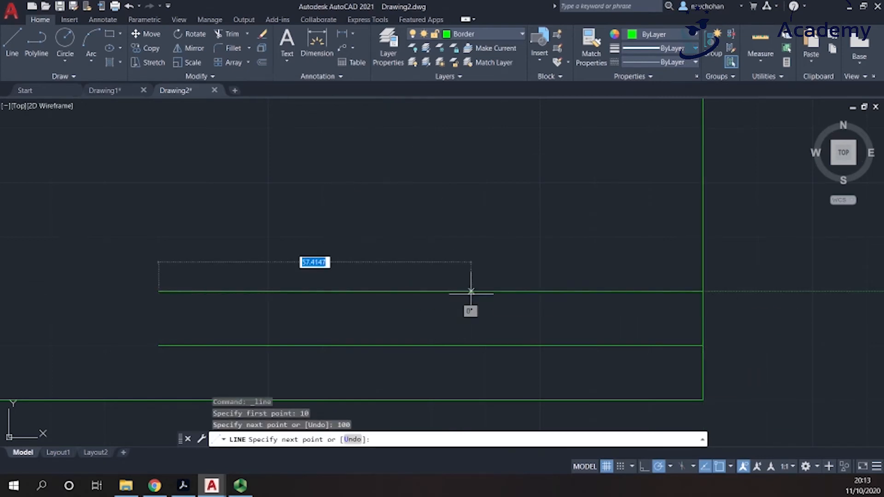
{"action": "key", "text": "Escape"}
Draw a third 100-unit horizontal row as a polyline to the left, starting on the border's right edge 10 units above the second.
{"action": "left_click", "coordinate": [36, 46]}
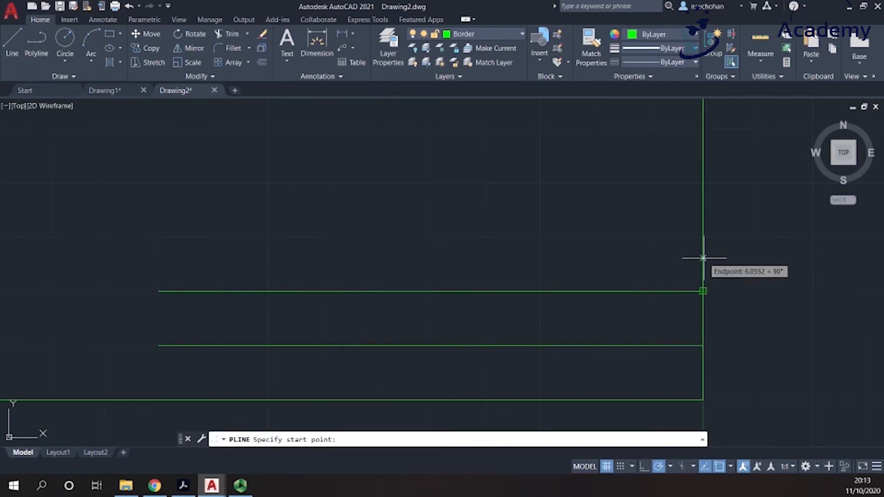
{"action": "type", "text": "10"}
{"action": "key", "text": "Return"}
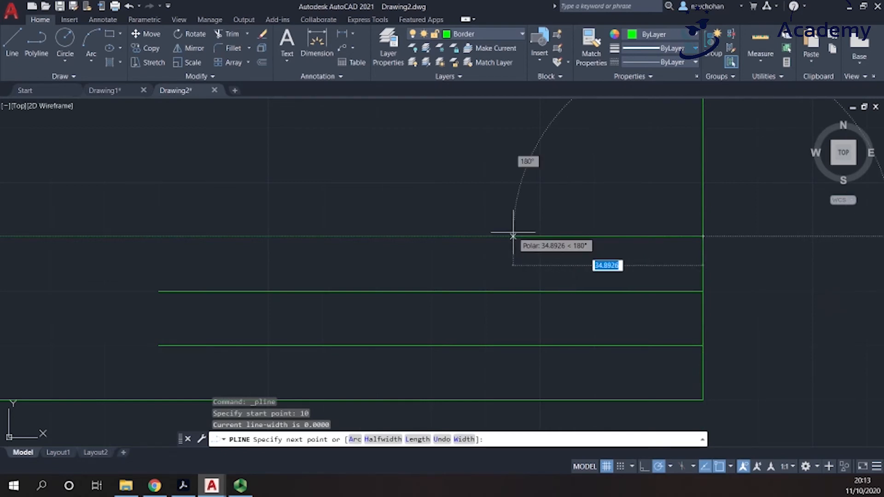
{"action": "type", "text": "100"}
{"action": "key", "text": "Return"}
{"action": "scroll", "coordinate": [313, 242], "scroll_direction": "down", "scroll_amount": 3}
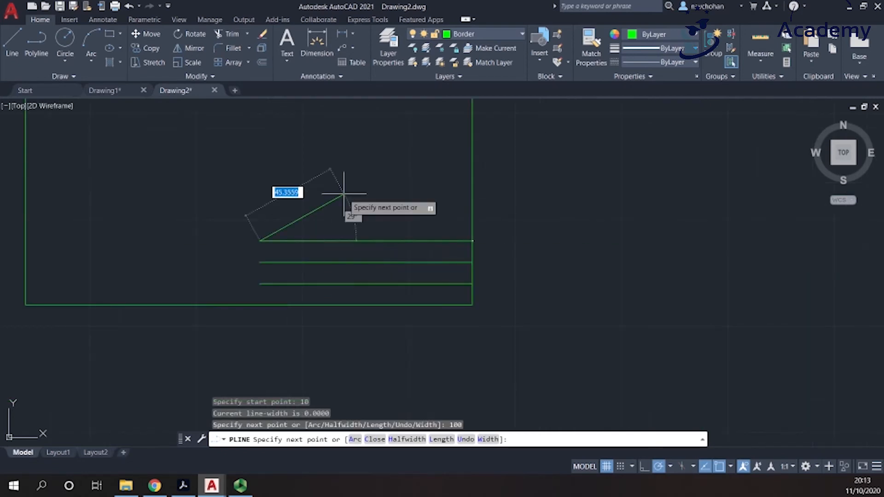
{"action": "scroll", "coordinate": [315, 249], "scroll_direction": "up", "scroll_amount": 2}
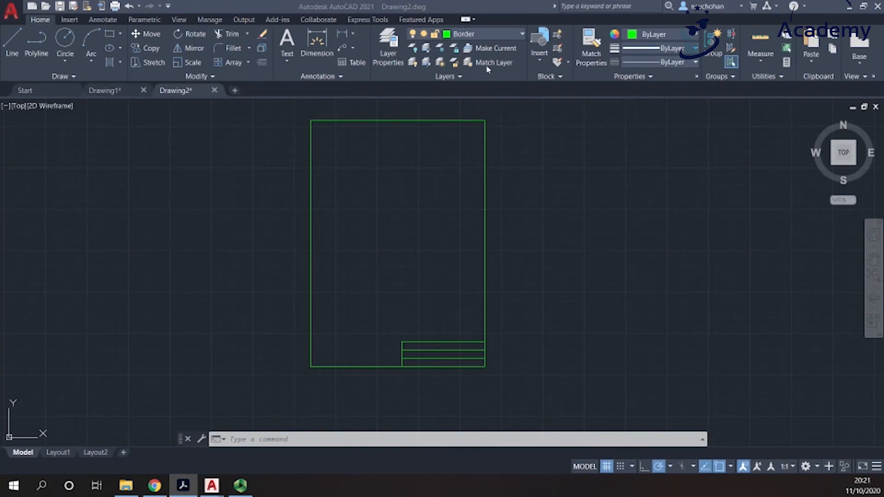
Make Main the current layer.
{"action": "left_click", "coordinate": [493, 33]}
{"action": "left_click", "coordinate": [499, 38]}
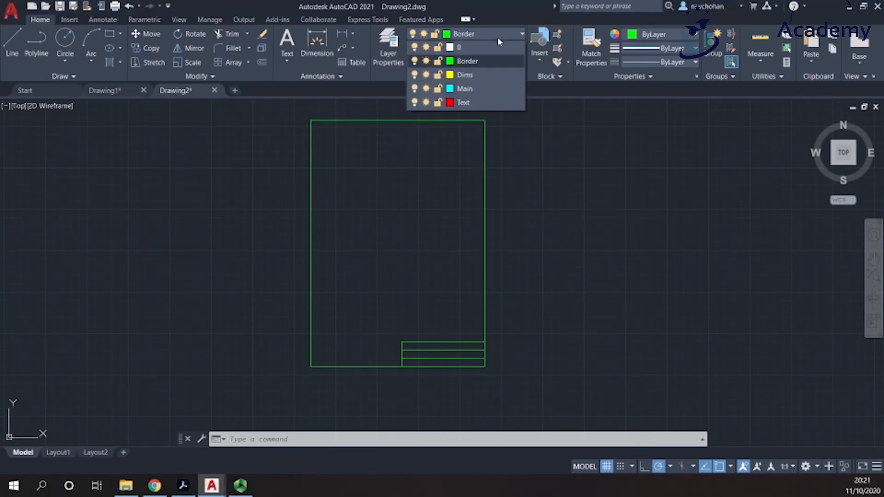
{"action": "left_click", "coordinate": [489, 90]}
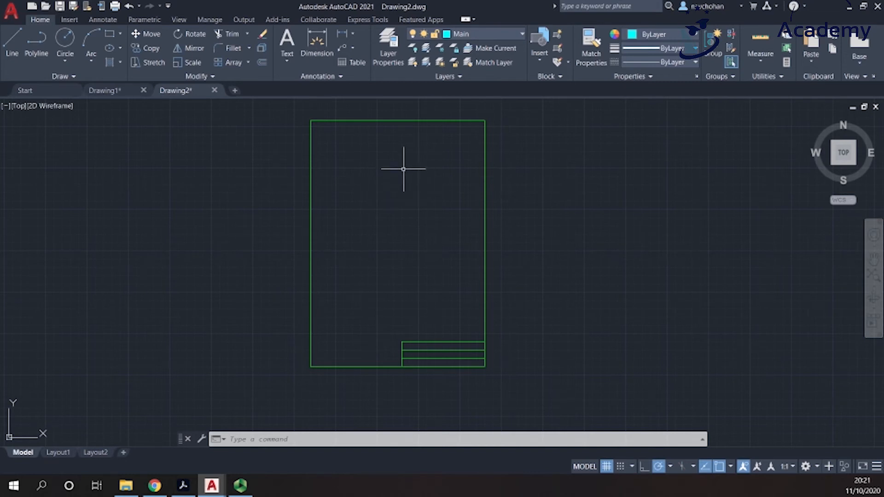
Start a polyline inside the border near its upper-left corner with a 20-unit horizontal segment to the right.
{"action": "left_click", "coordinate": [36, 44]}
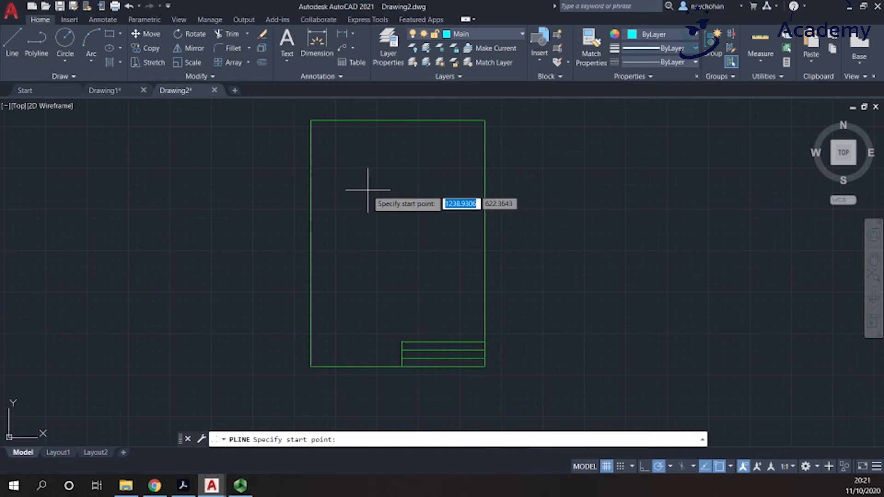
{"action": "left_click", "coordinate": [345, 143]}
{"action": "scroll", "coordinate": [364, 141], "scroll_direction": "up", "scroll_amount": 6}
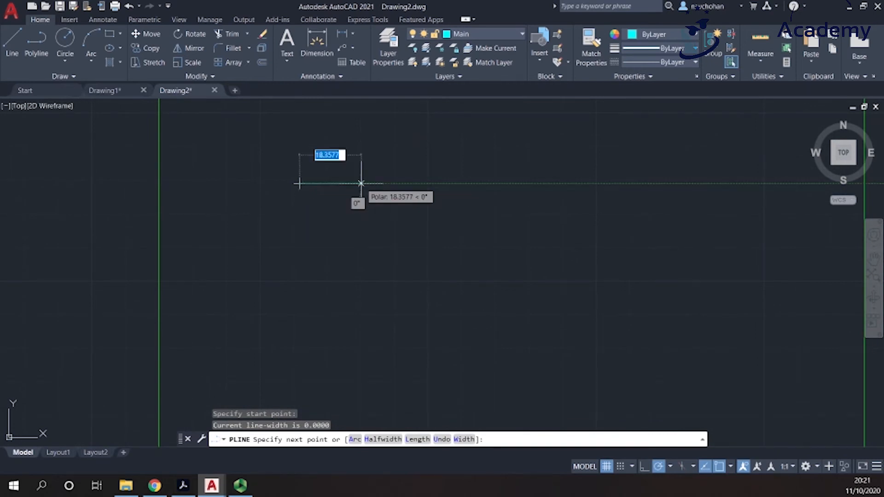
{"action": "type", "text": "20"}
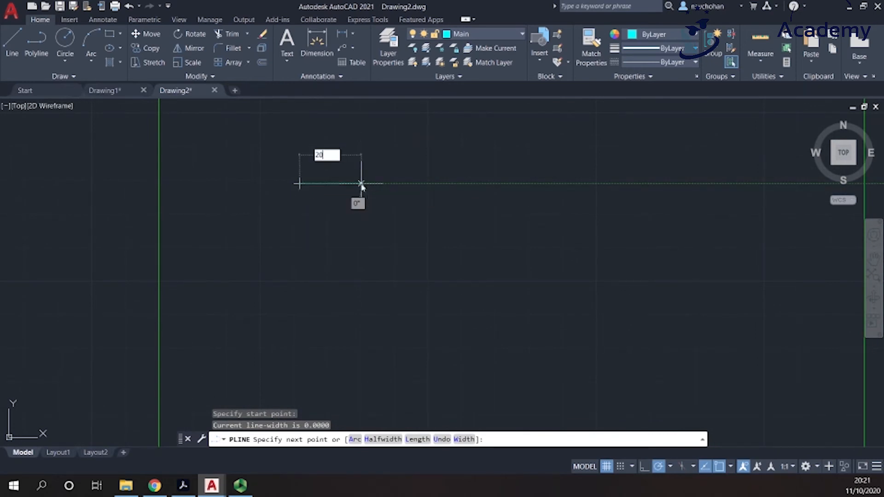
{"action": "key", "text": "Return"}
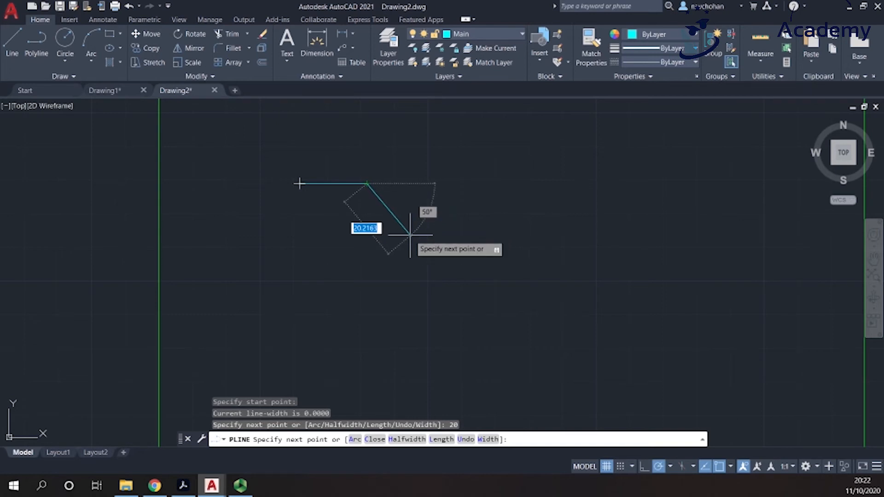
Continue the polyline with a sloped segment to relative point 10,-10 and a 10-unit horizontal segment to the right.
{"action": "type", "text": "10"}
{"action": "key", "text": "Tab"}
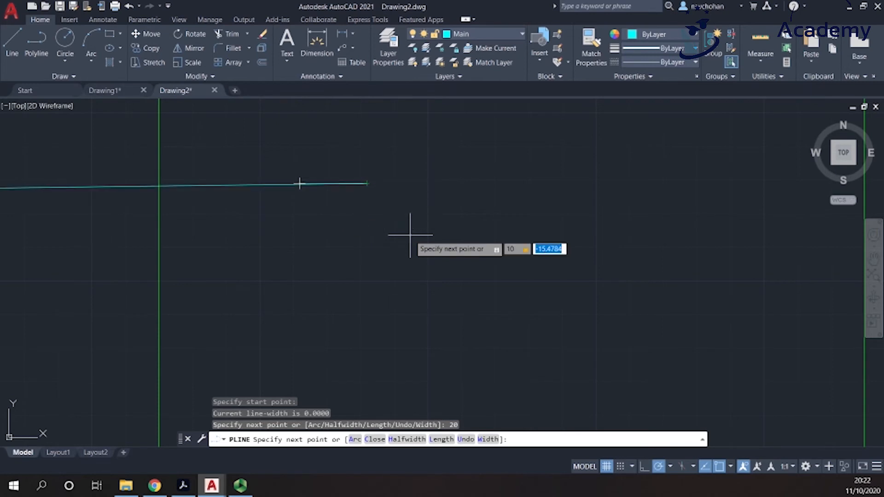
{"action": "type", "text": "-10"}
{"action": "key", "text": "Return"}
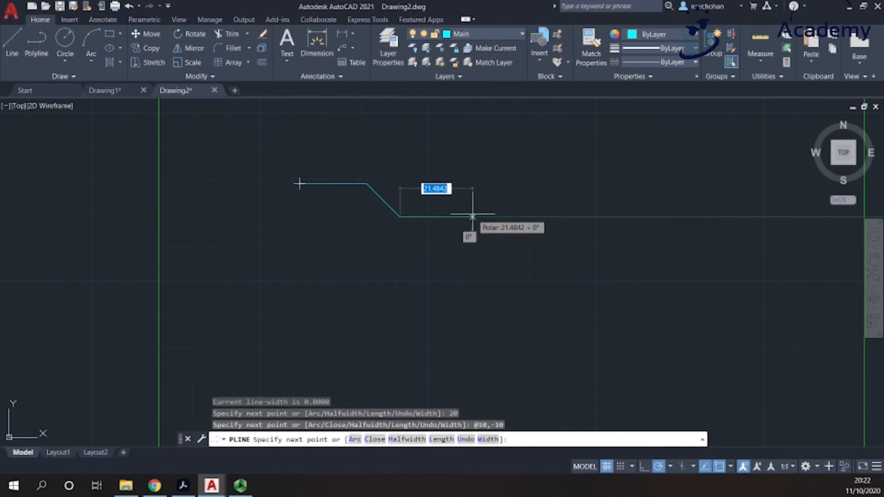
{"action": "type", "text": "10"}
{"action": "key", "text": "Return"}
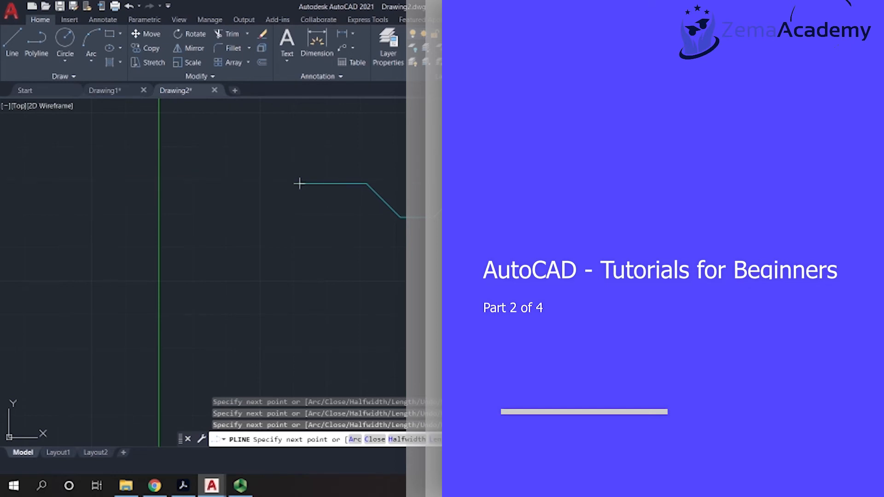
From the lower end of the long vertical side, add a polyline segment to relative point -40,-7 and a 7-unit vertical segment upward.
{"action": "mouse_move", "coordinate": [300, 183]}
{"action": "middle_mouse_down"}
{"action": "mouse_move", "coordinate": [344, 102]}
{"action": "mouse_move", "coordinate": [320, 128]}
{"action": "middle_mouse_up"}
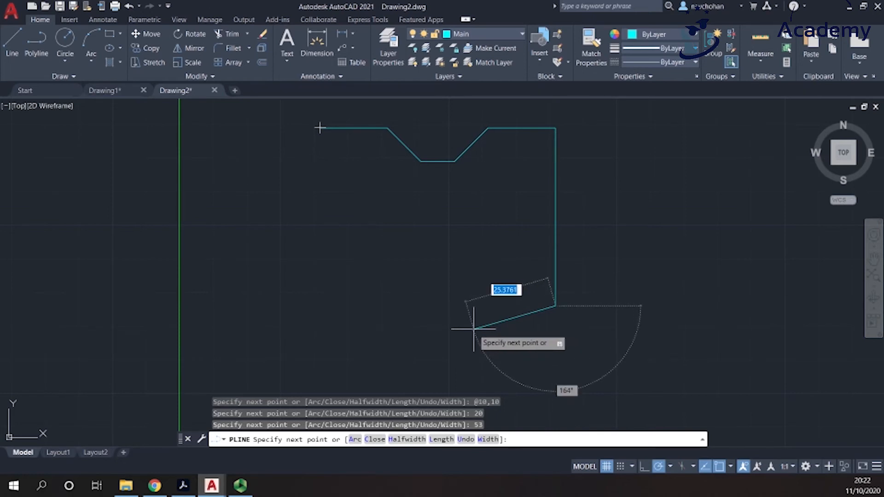
{"action": "type", "text": "-40,-7"}
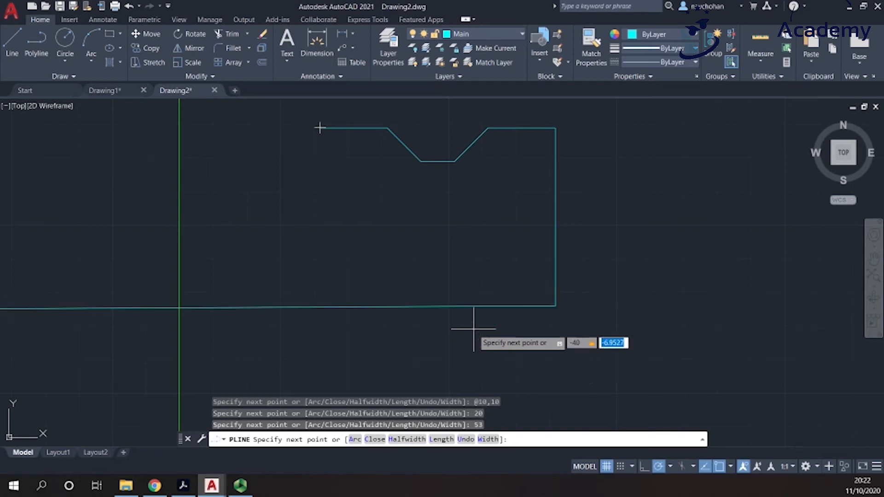
{"action": "key", "text": "Return"}
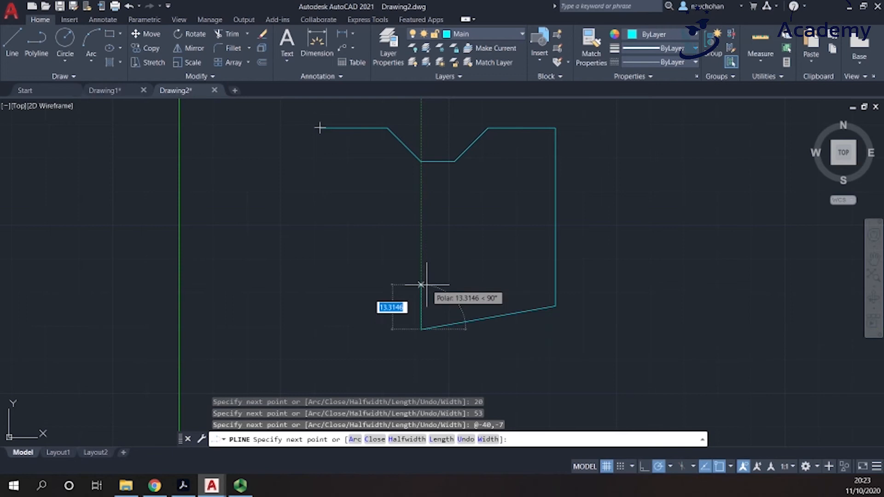
{"action": "type", "text": "7"}
{"action": "key", "text": "Return"}
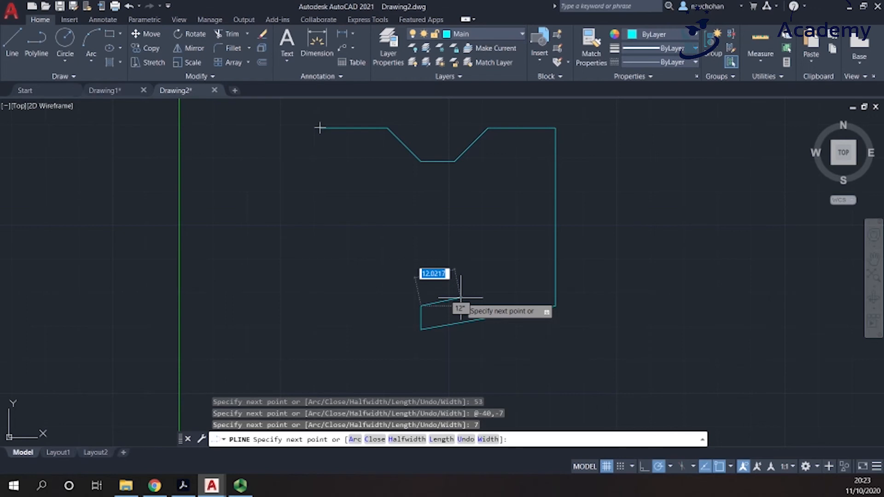
Add a polyline arc with its start tangent pointing right, ending 5 units directly above the short vertical segment.
{"action": "type", "text": "a"}
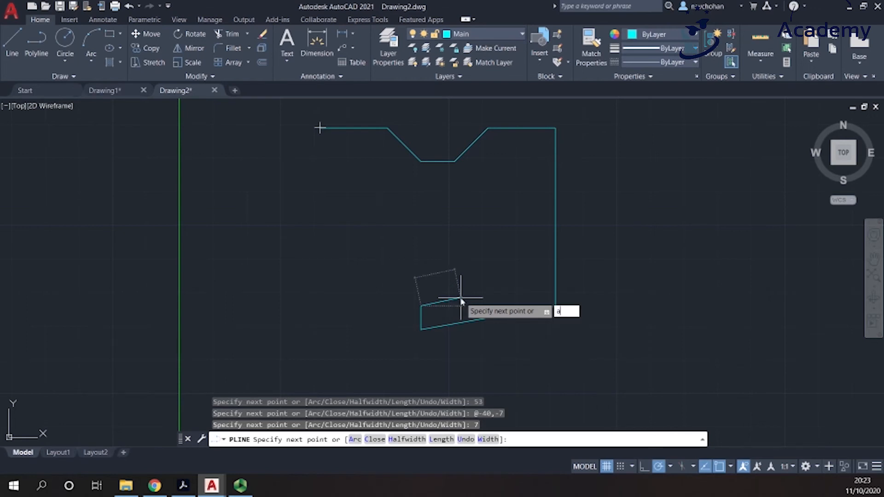
{"action": "key", "text": "Return"}
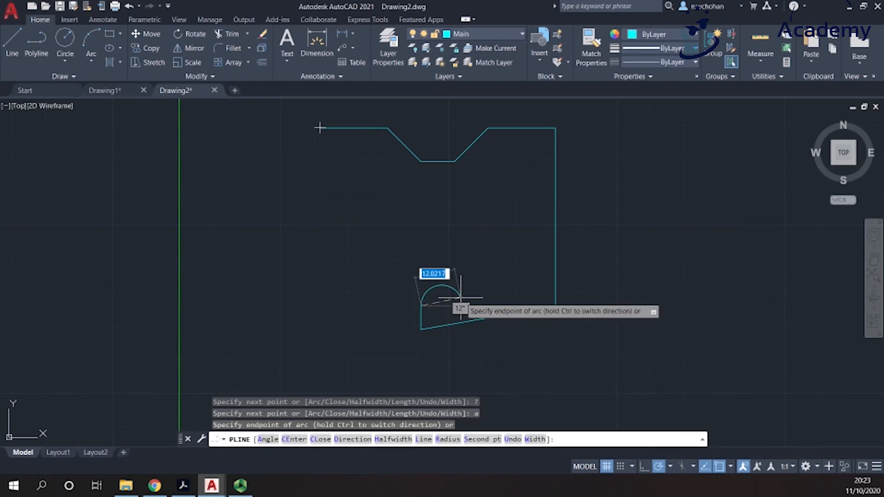
{"action": "scroll", "coordinate": [460, 298], "scroll_direction": "up", "scroll_amount": 2}
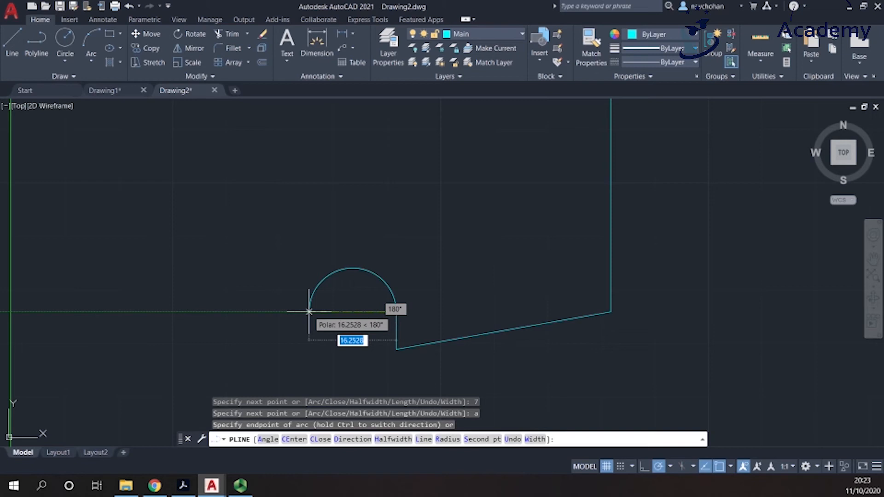
{"action": "type", "text": "d"}
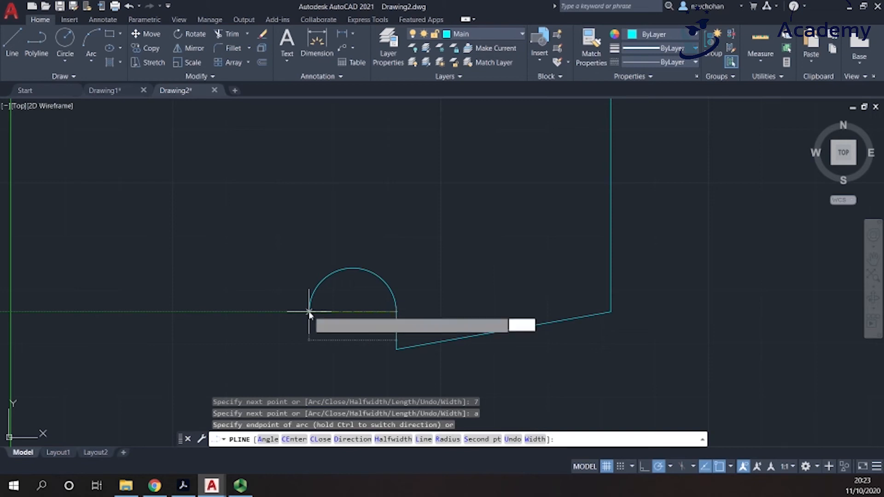
{"action": "key", "text": "Return"}
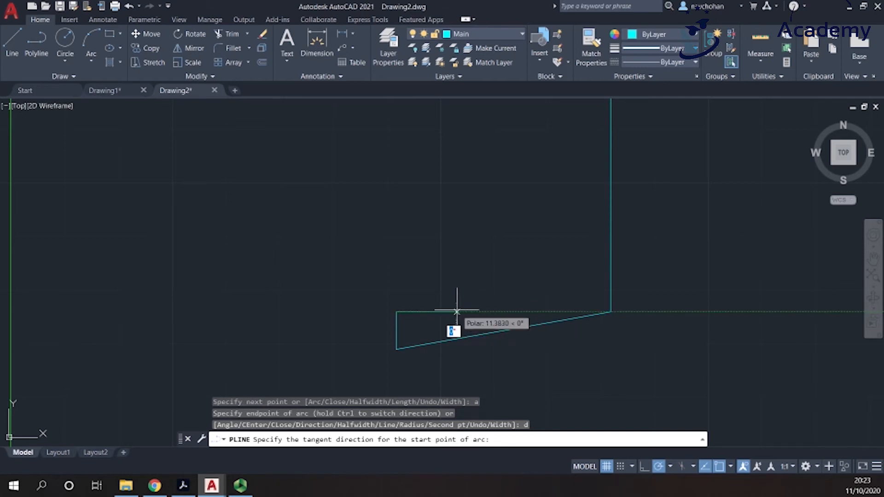
{"action": "left_click", "coordinate": [484, 312]}
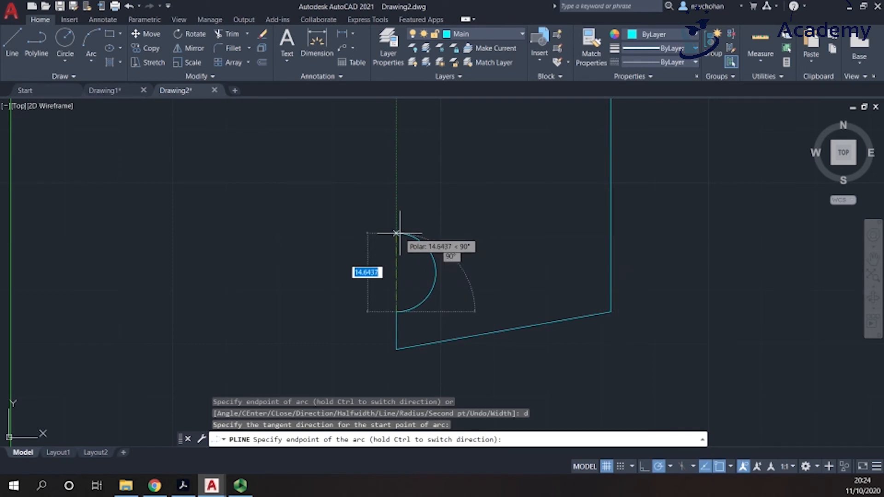
{"action": "type", "text": "5"}
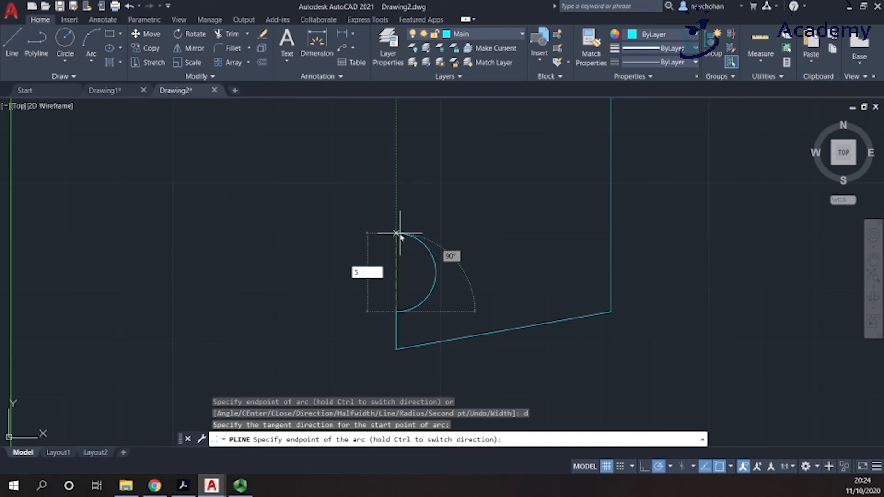
{"action": "key", "text": "Return"}
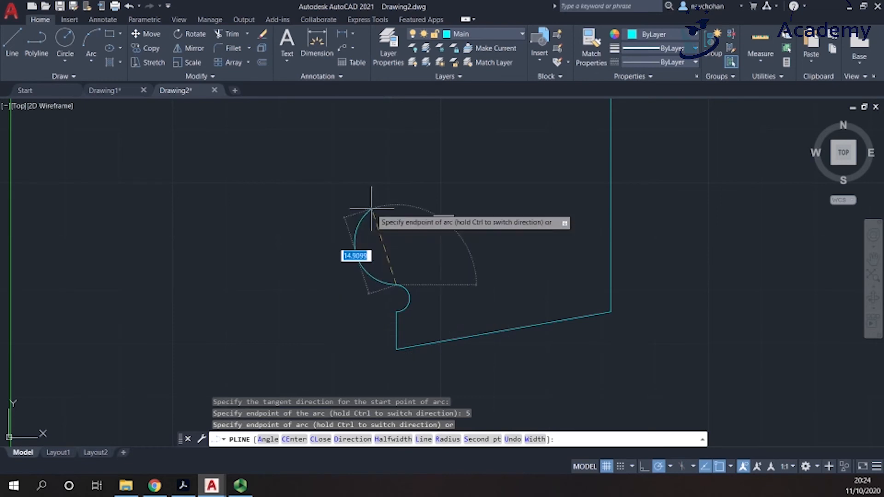
Return to line segments, draw 30 units left and 48 units up to the outline's start point, and end the polyline.
{"action": "type", "text": "l"}
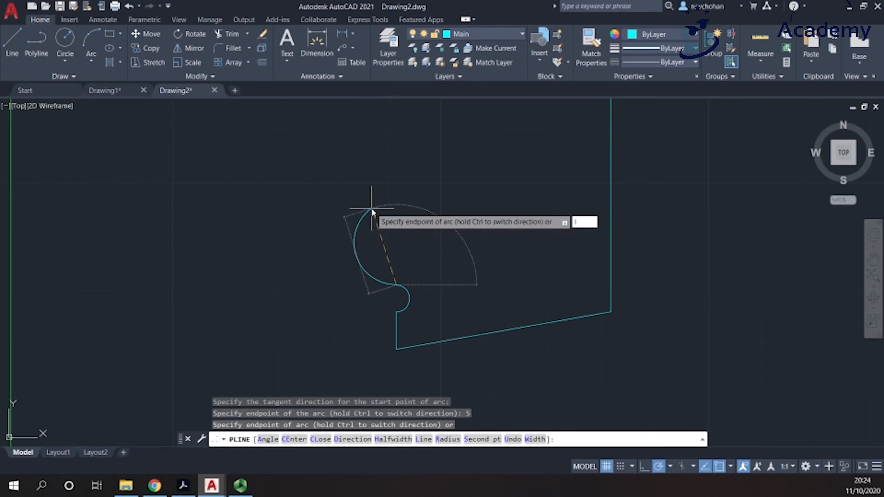
{"action": "key", "text": "Return"}
{"action": "scroll", "coordinate": [375, 213], "scroll_direction": "down", "scroll_amount": 3}
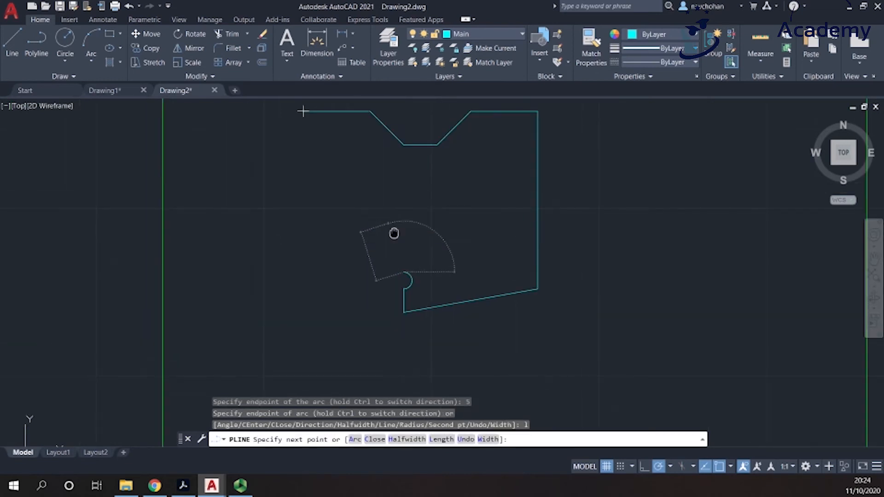
{"action": "middle_click_drag", "start_coordinate": [394, 234], "coordinate": [426, 296]}
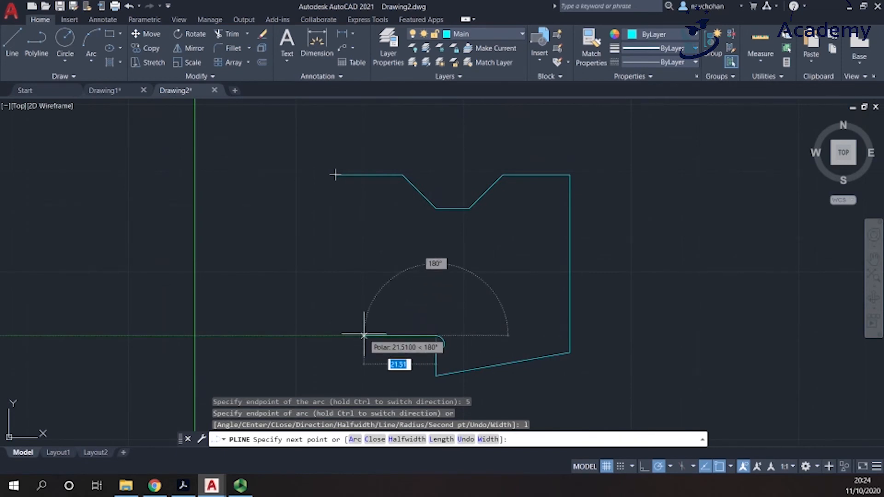
{"action": "type", "text": "30"}
{"action": "key", "text": "Return"}
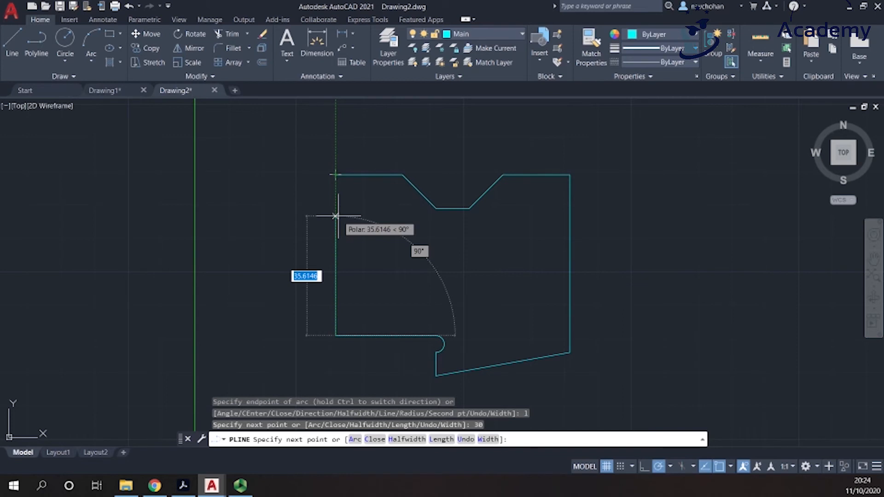
{"action": "type", "text": "48"}
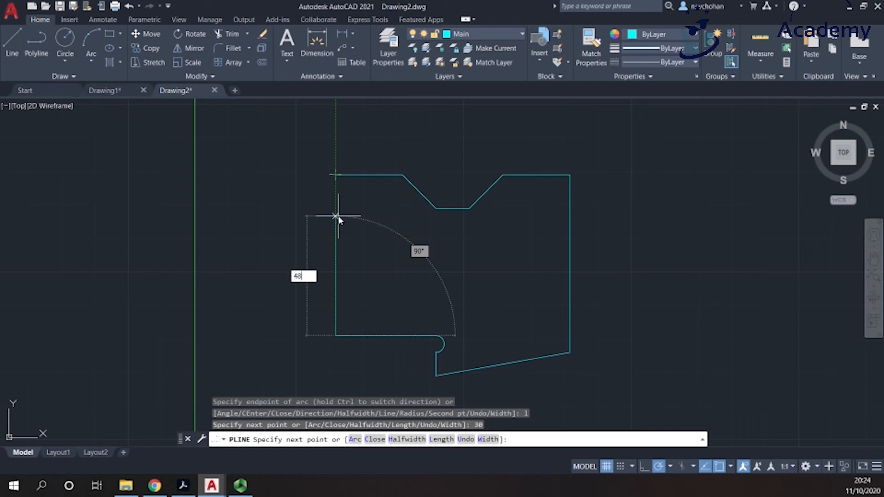
{"action": "key", "text": "Return"}
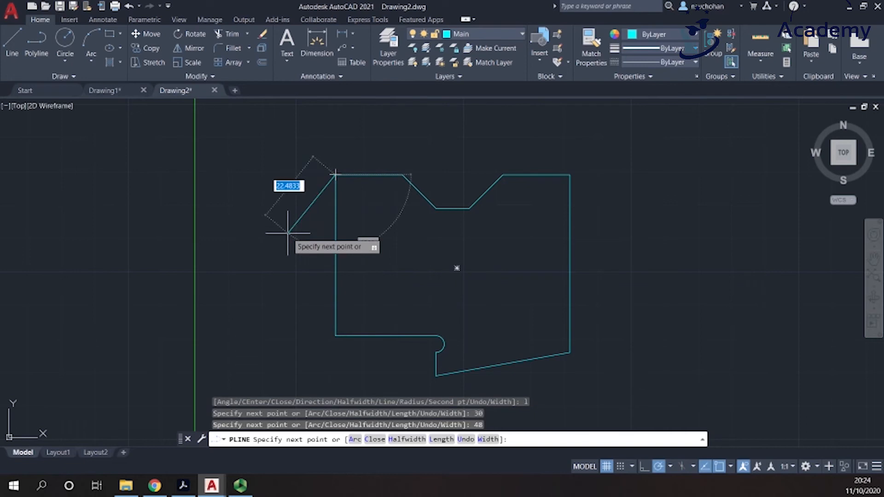
{"action": "key", "text": "Return"}
Start a second polyline inside the border just above the title block with a 20-unit horizontal segment to the left.
{"action": "scroll", "coordinate": [367, 193], "scroll_direction": "down", "scroll_amount": 6}
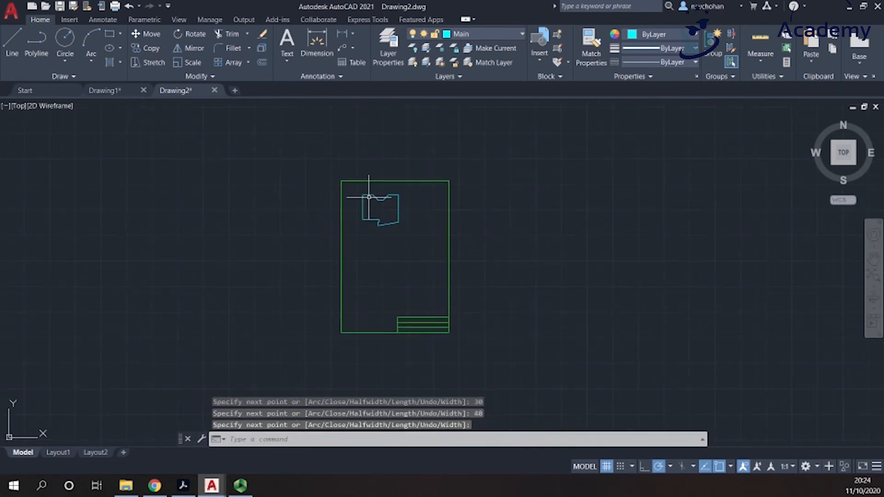
{"action": "middle_click_drag", "start_coordinate": [400, 225], "coordinate": [386, 204]}
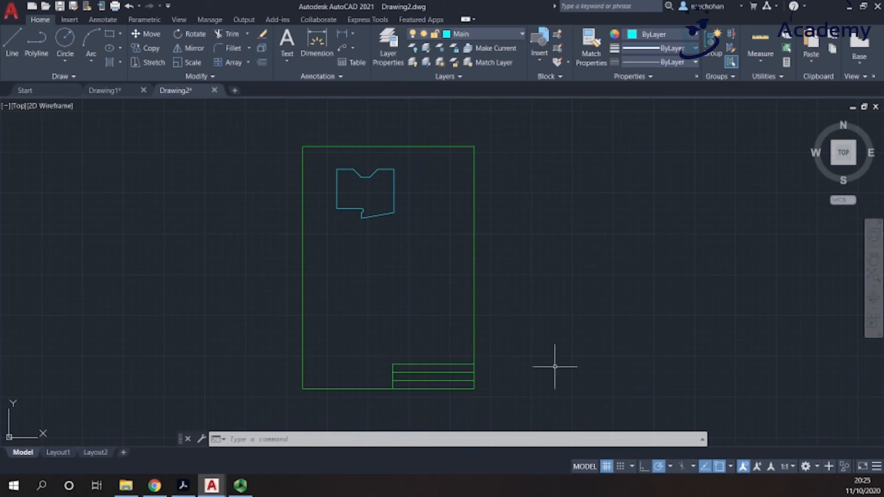
{"action": "middle_click_drag", "start_coordinate": [348, 318], "coordinate": [319, 309]}
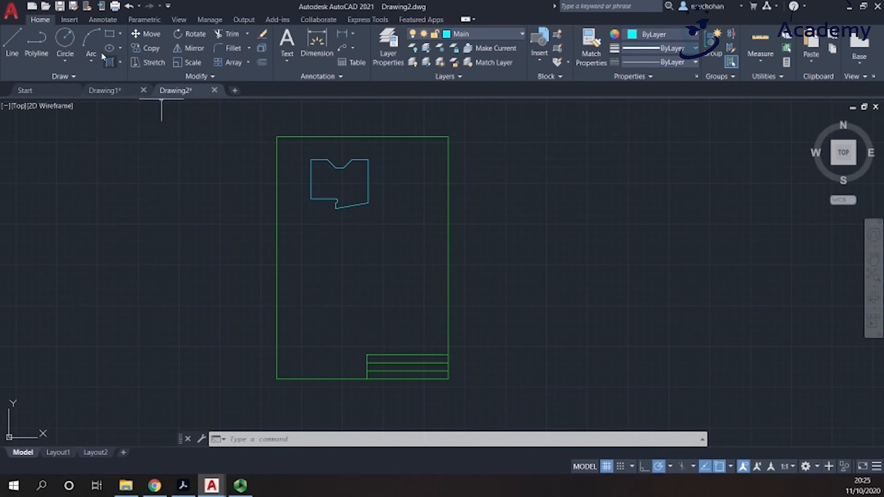
{"action": "left_click", "coordinate": [41, 42]}
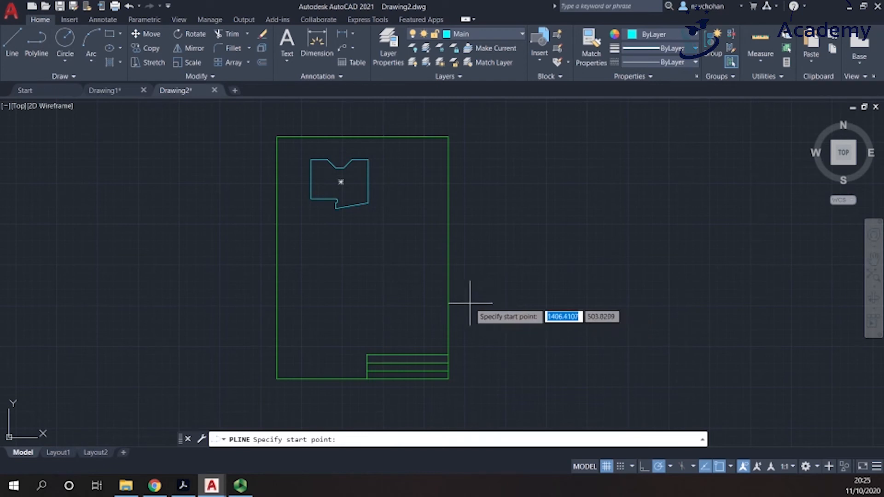
{"action": "left_click", "coordinate": [417, 332]}
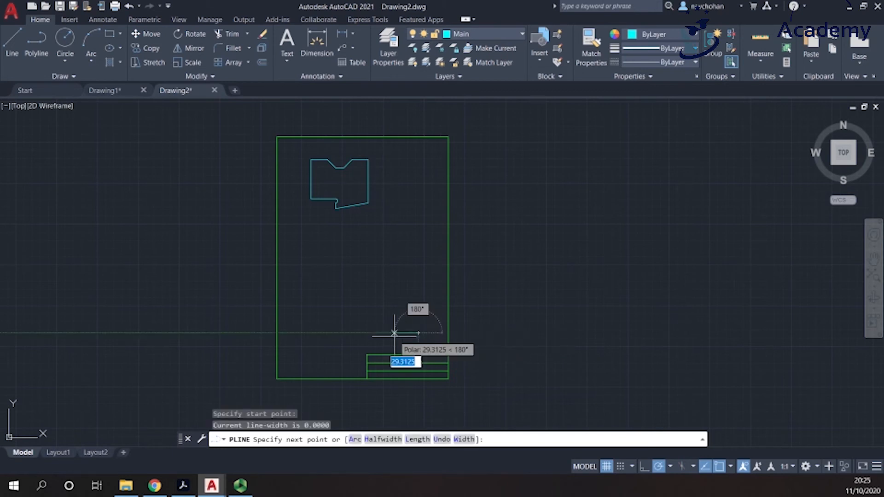
{"action": "scroll", "coordinate": [396, 339], "scroll_direction": "up", "scroll_amount": 4}
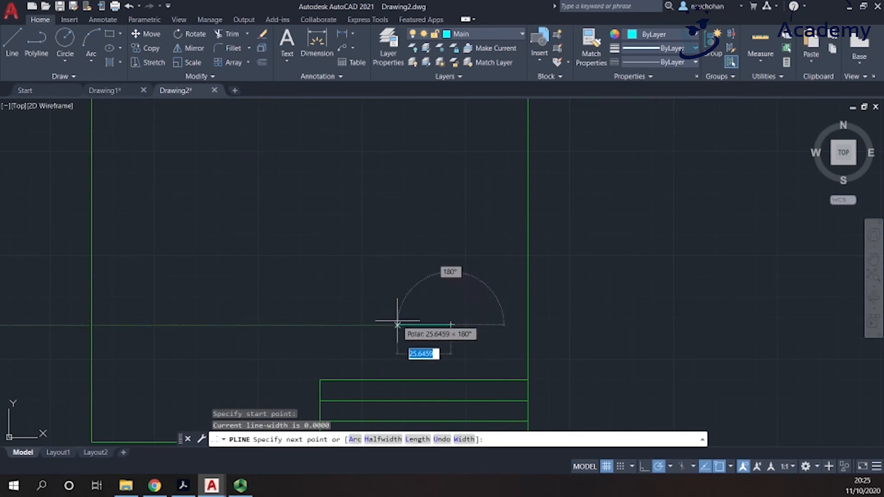
{"action": "type", "text": "20"}
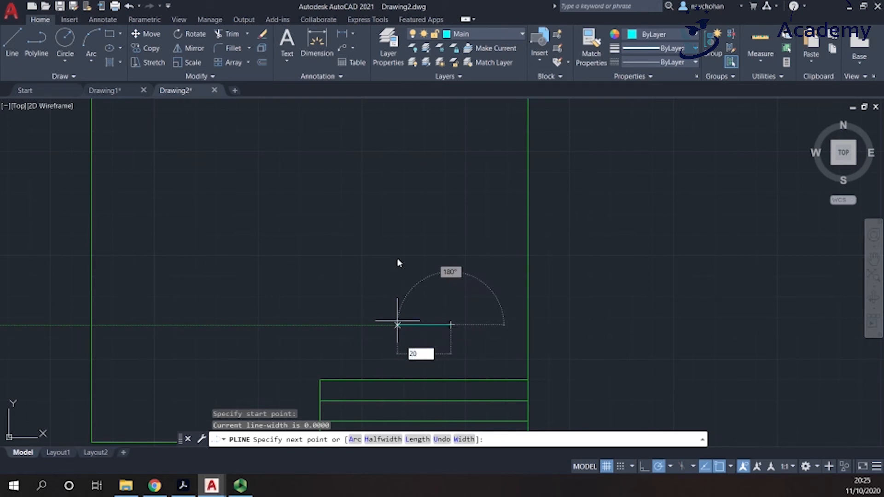
{"action": "key", "text": "Return"}
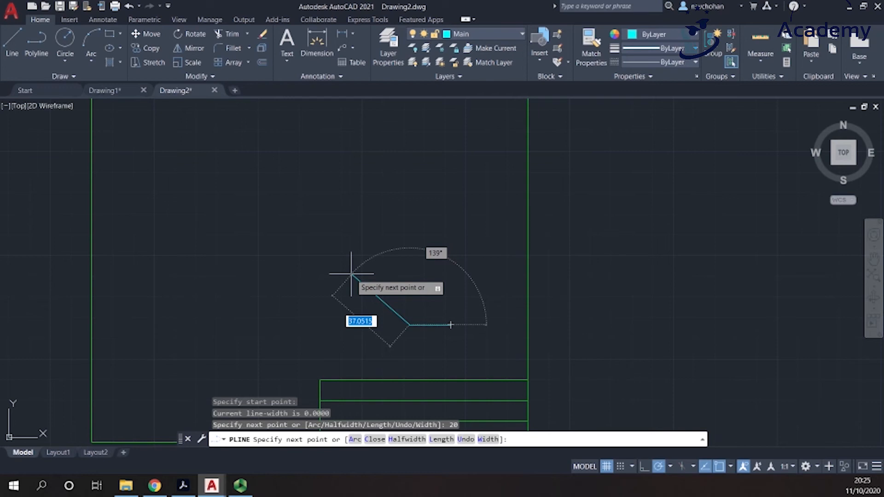
Continue the polyline with a trapezoidal notch: relative point -10,10, a 10-unit horizontal segment to the left, and relative point -10,-10.
{"action": "type", "text": "-10"}
{"action": "key", "text": "Tab"}
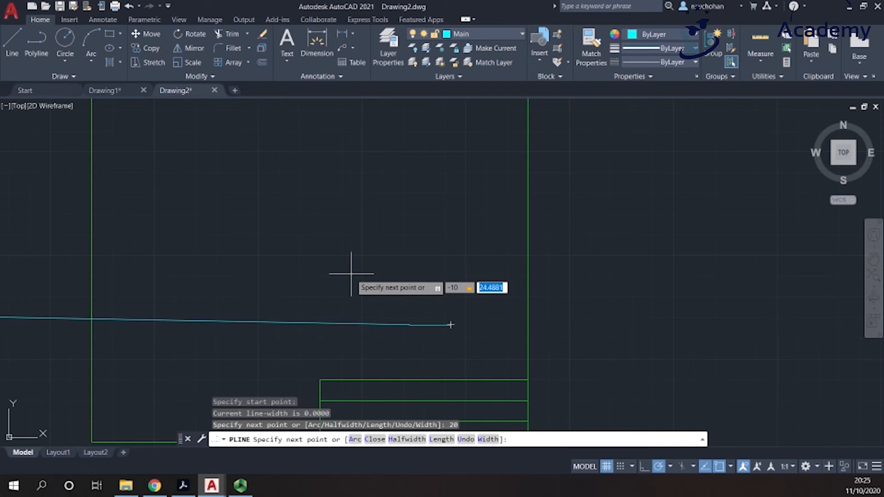
{"action": "type", "text": "10"}
{"action": "key", "text": "Return"}
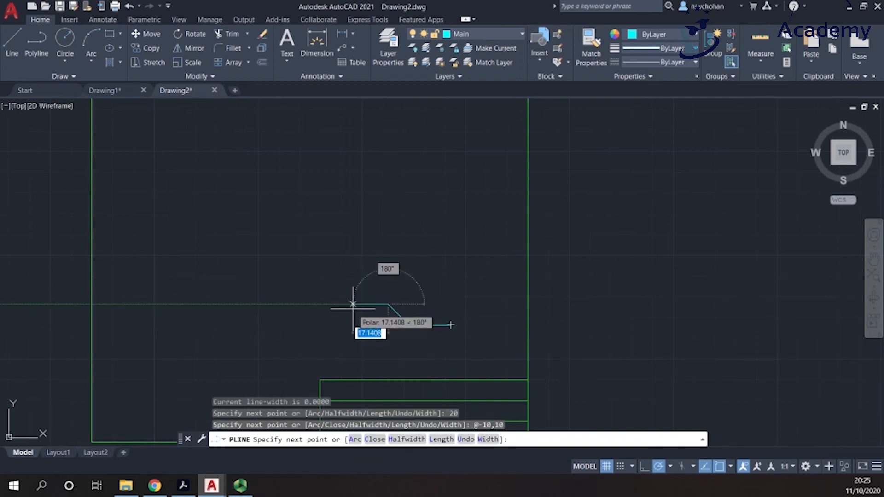
{"action": "type", "text": "10"}
{"action": "key", "text": "Return"}
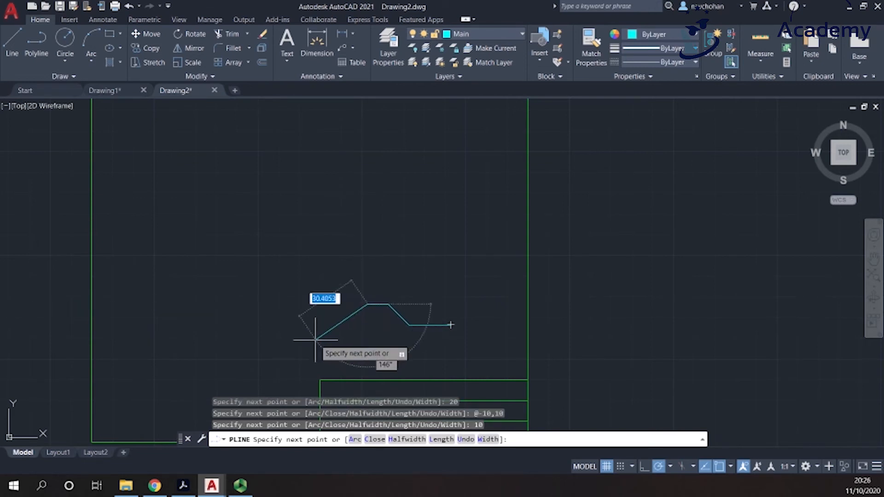
{"action": "type", "text": "-10,"}
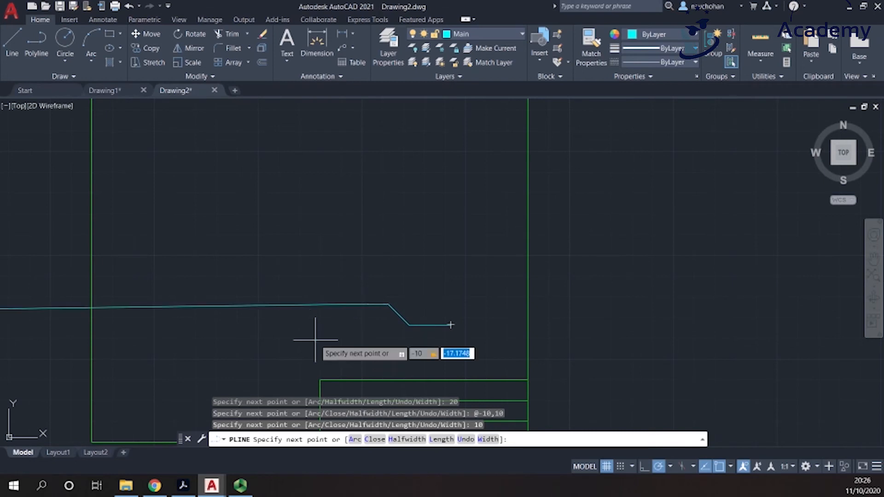
{"action": "type", "text": "-10"}
{"action": "key", "text": "Return"}
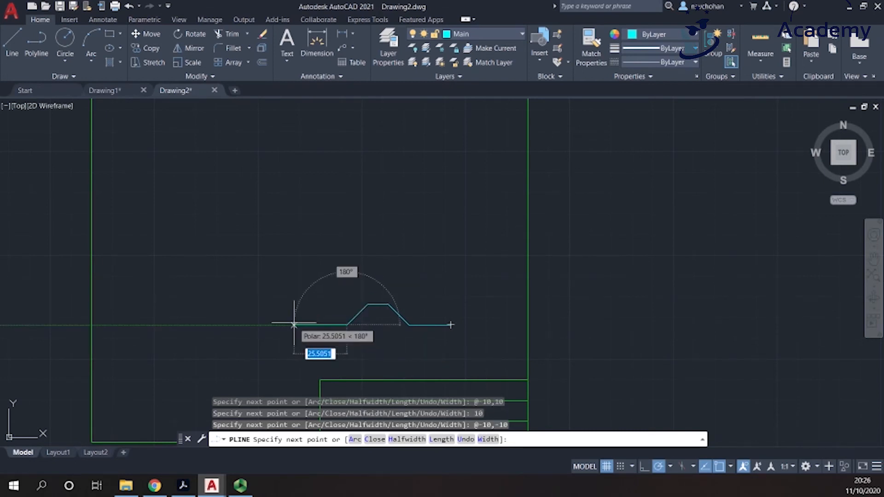
Extend the polyline 70 units left, and add an arc with its start tangent pointing up, ending 10 units further left.
{"action": "type", "text": "70"}
{"action": "key", "text": "Return"}
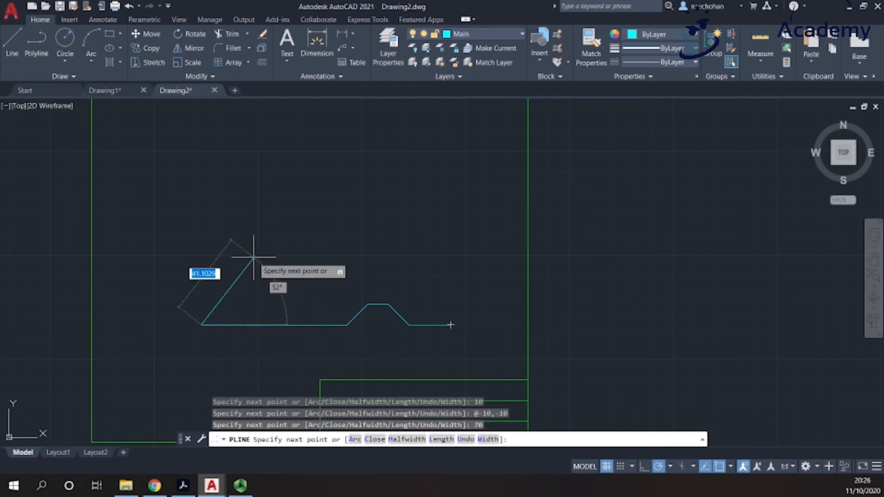
{"action": "type", "text": "a"}
{"action": "key", "text": "Return"}
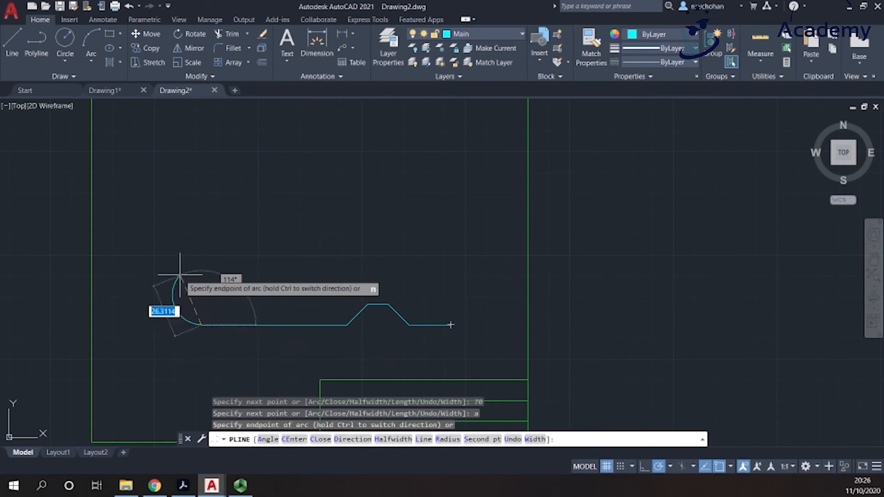
{"action": "scroll", "coordinate": [211, 285], "scroll_direction": "up", "scroll_amount": 4}
{"action": "scroll", "coordinate": [210, 284], "scroll_direction": "down", "scroll_amount": 2}
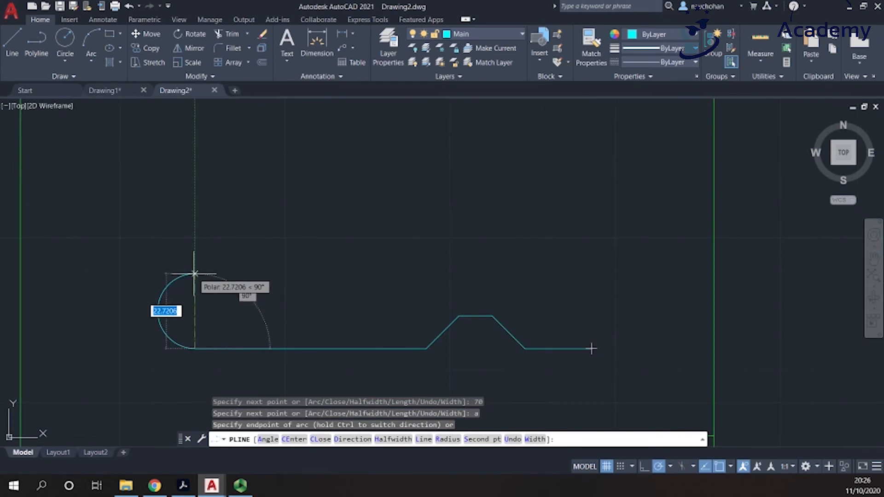
{"action": "type", "text": "d"}
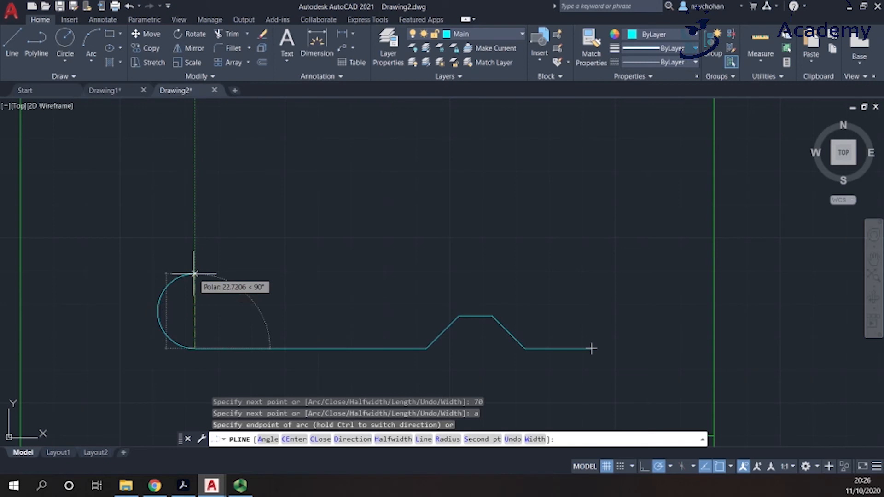
{"action": "key", "text": "Return"}
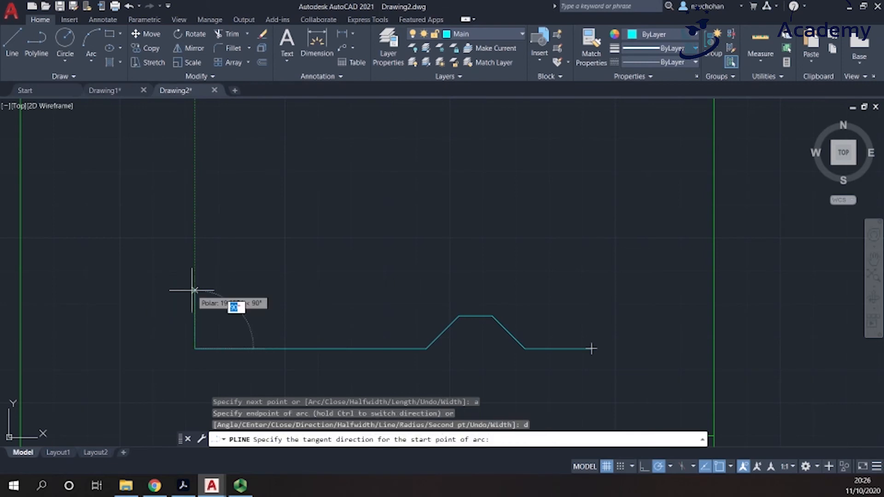
{"action": "left_click", "coordinate": [196, 260]}
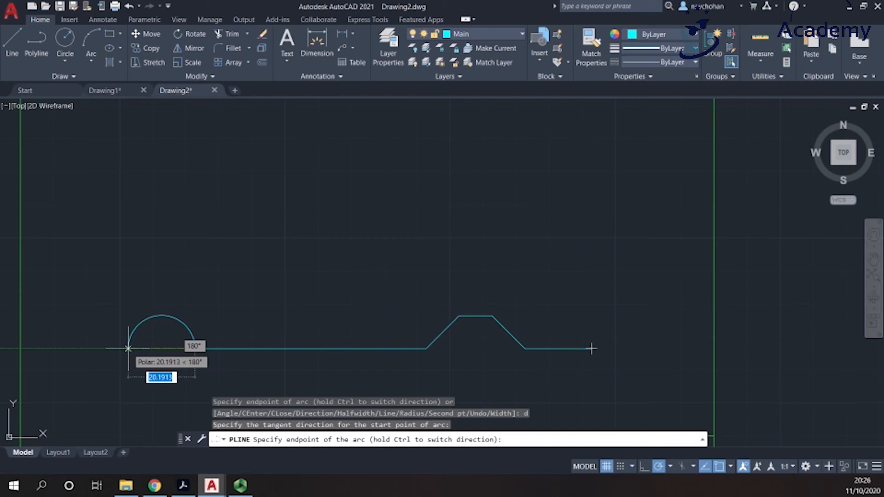
{"action": "type", "text": "10"}
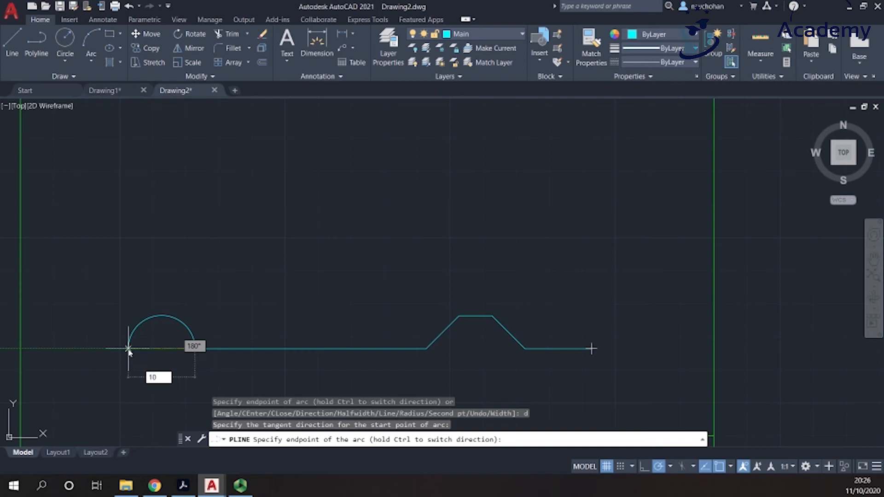
{"action": "key", "text": "Return"}
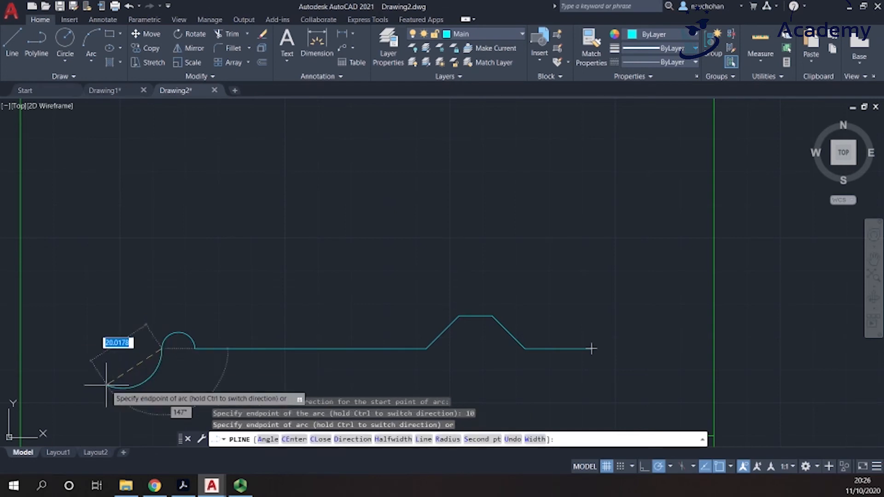
Return to line segments and draw 10 units left from the arc's end and 25 units vertically upward.
{"action": "type", "text": "l"}
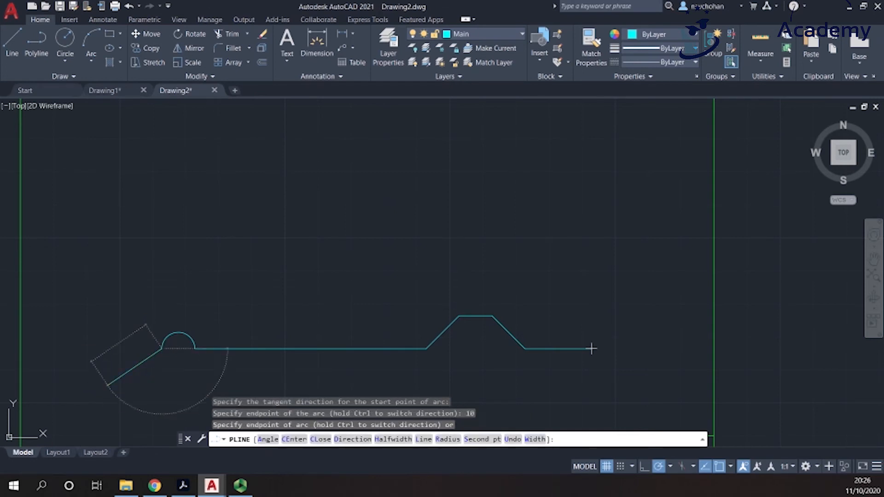
{"action": "key", "text": "Return"}
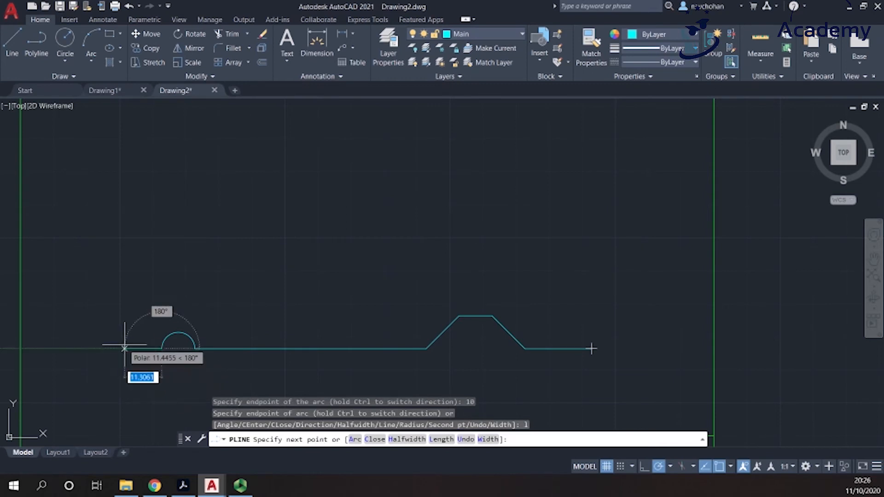
{"action": "type", "text": "10"}
{"action": "key", "text": "Return"}
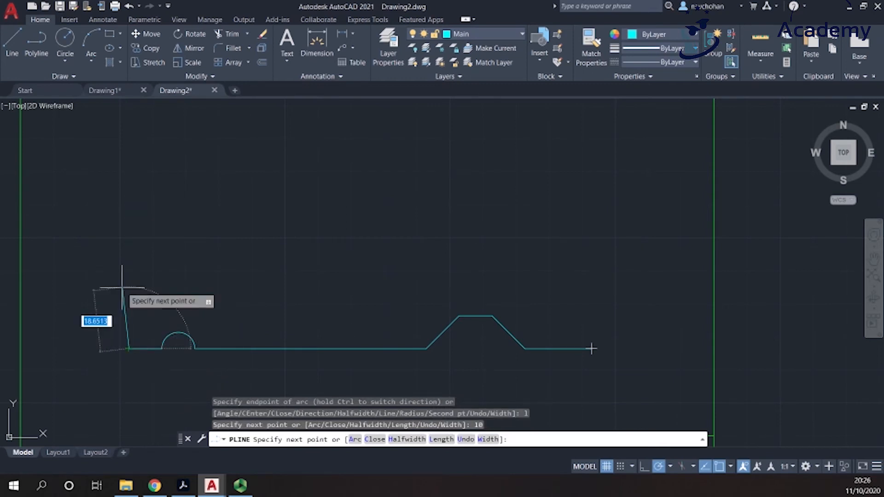
{"action": "type", "text": "25"}
{"action": "key", "text": "Return"}
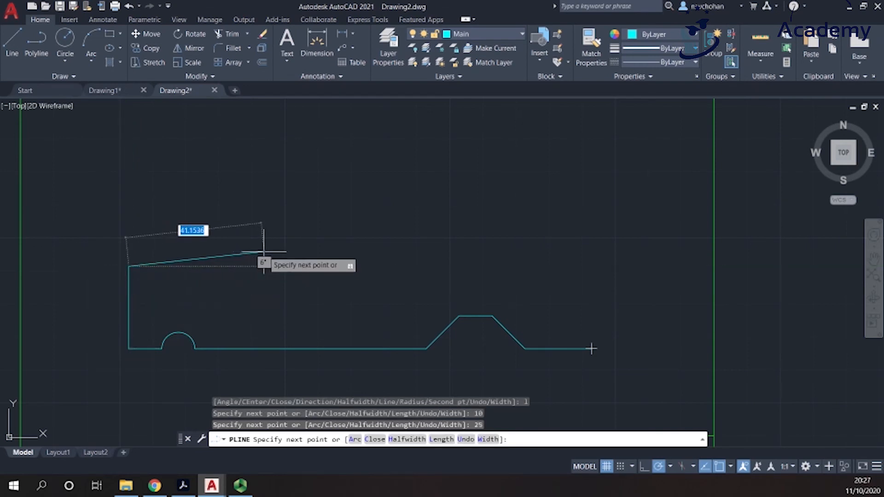
Add a sloped polyline segment to relative point 70,15, followed by an 18-unit segment upward and a 30-unit segment to the right.
{"action": "type", "text": "70"}
{"action": "key", "text": "Tab"}
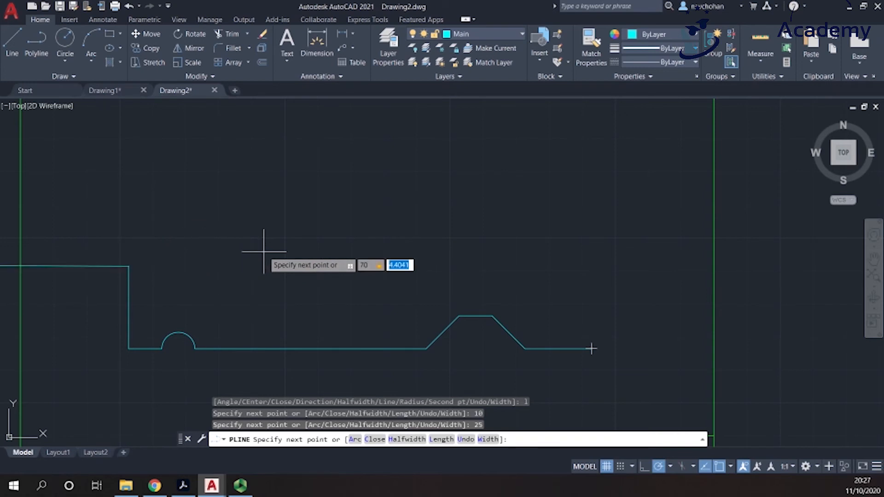
{"action": "type", "text": "15"}
{"action": "key", "text": "Return"}
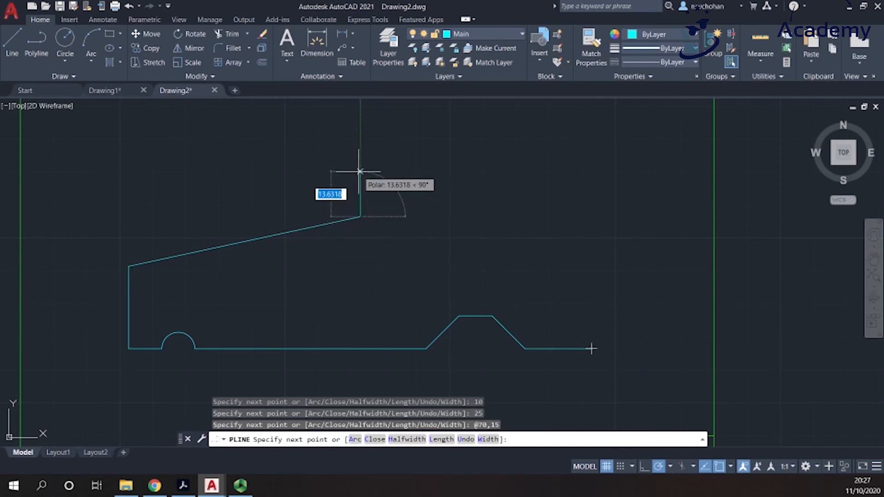
{"action": "type", "text": "18"}
{"action": "key", "text": "Return"}
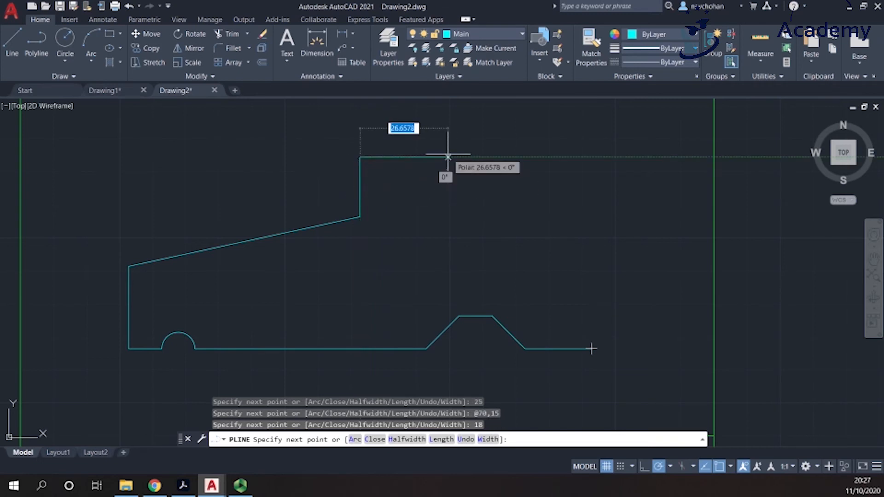
{"action": "type", "text": "30"}
{"action": "key", "text": "Return"}
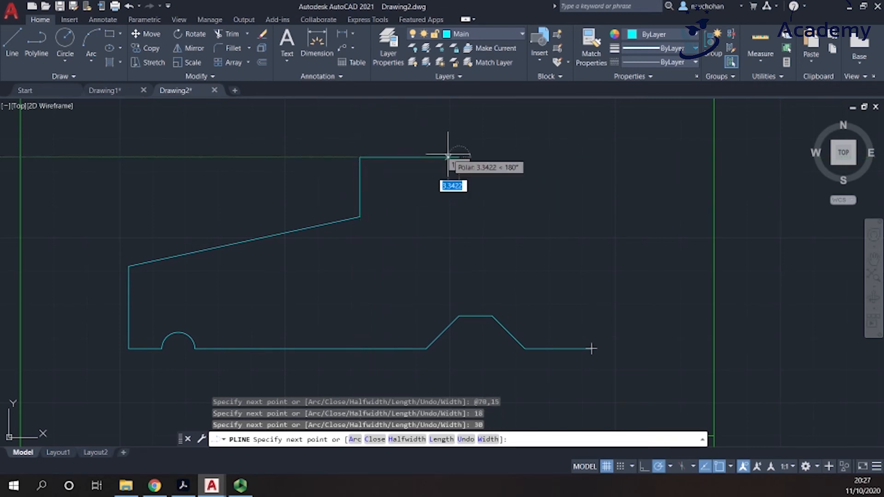
Add a polyline arc from the end of the 30-unit segment, ending 5 units directly above it.
{"action": "middle_click_drag", "start_coordinate": [470, 168], "coordinate": [470, 172]}
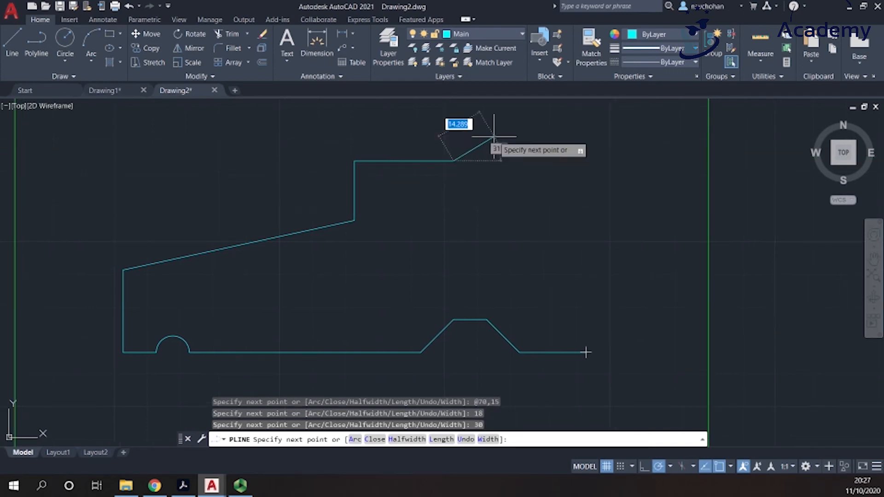
{"action": "type", "text": "a"}
{"action": "key", "text": "Return"}
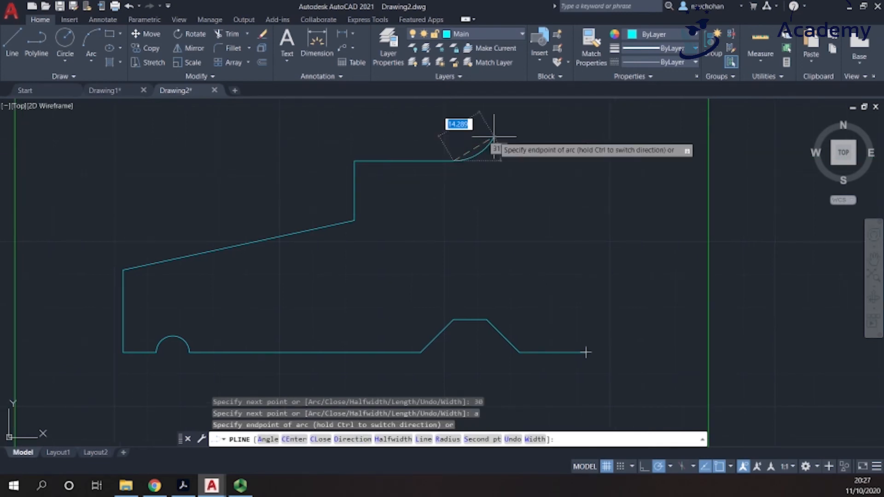
{"action": "middle_click_drag", "start_coordinate": [466, 193], "coordinate": [474, 262]}
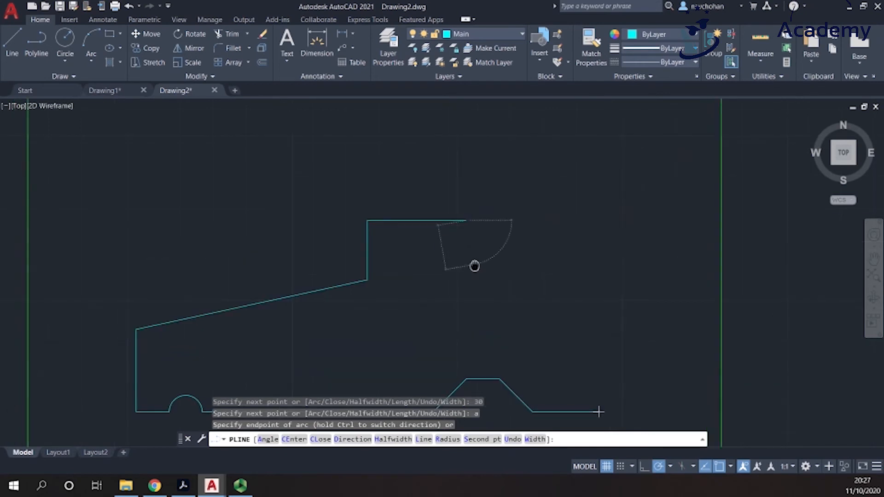
{"action": "scroll", "coordinate": [474, 197], "scroll_direction": "up", "scroll_amount": 2}
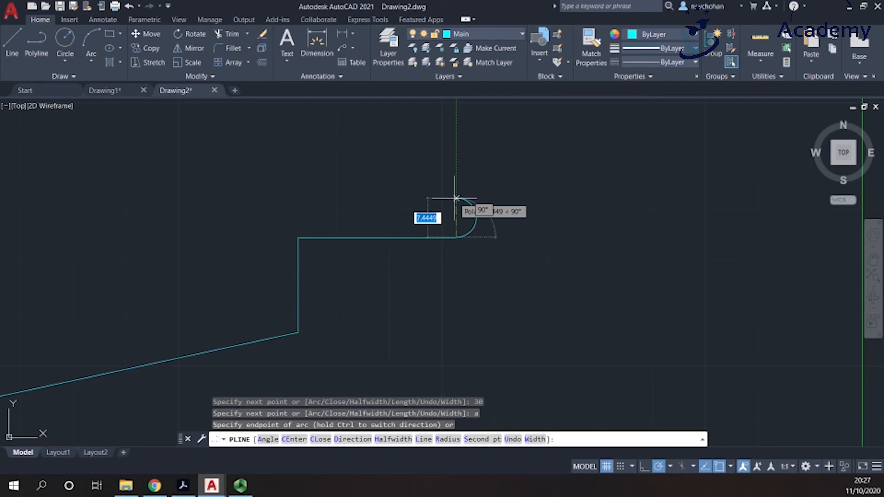
{"action": "type", "text": "5"}
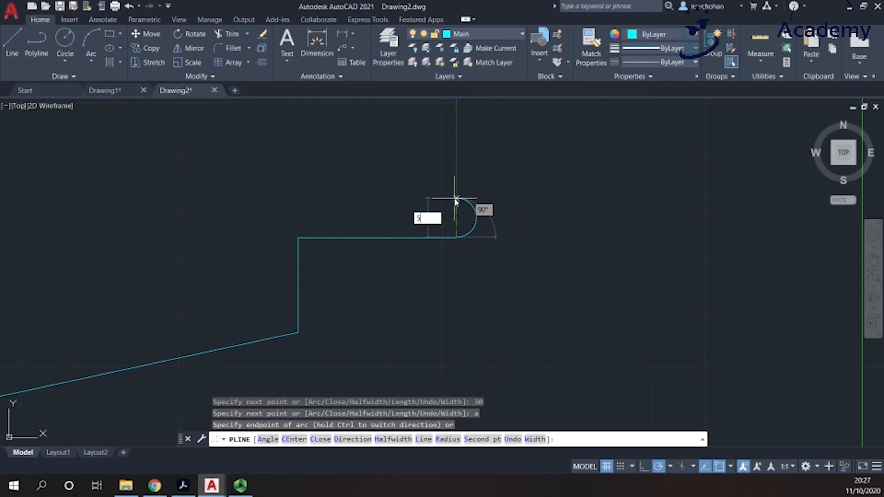
{"action": "key", "text": "Return"}
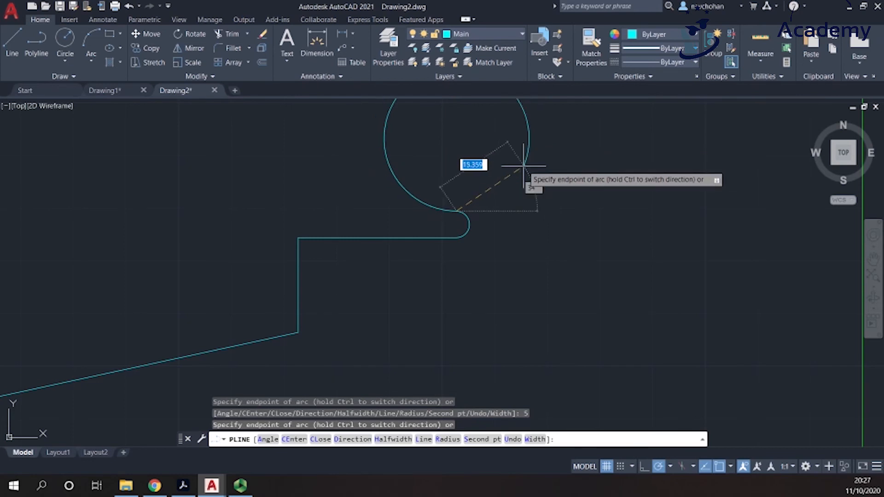
Return to line segments and draw 7 units up from the small arc's end and a sloped segment to relative point 40,-7.
{"action": "type", "text": "l"}
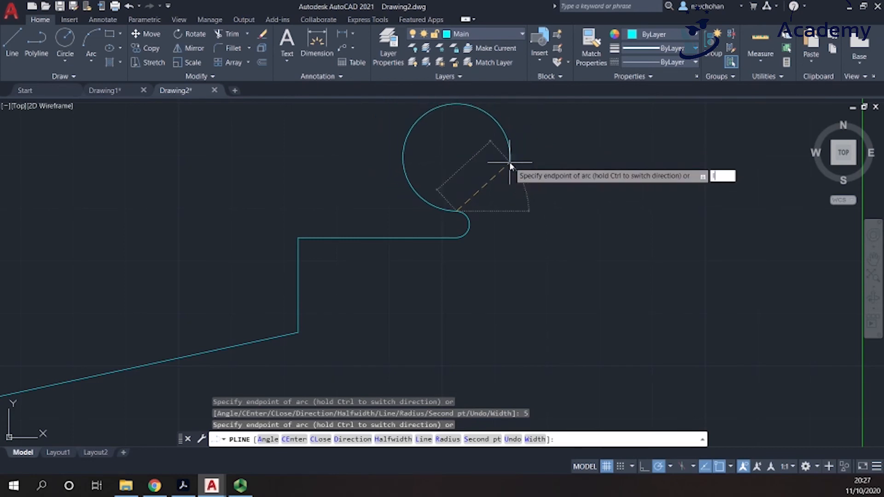
{"action": "key", "text": "Return"}
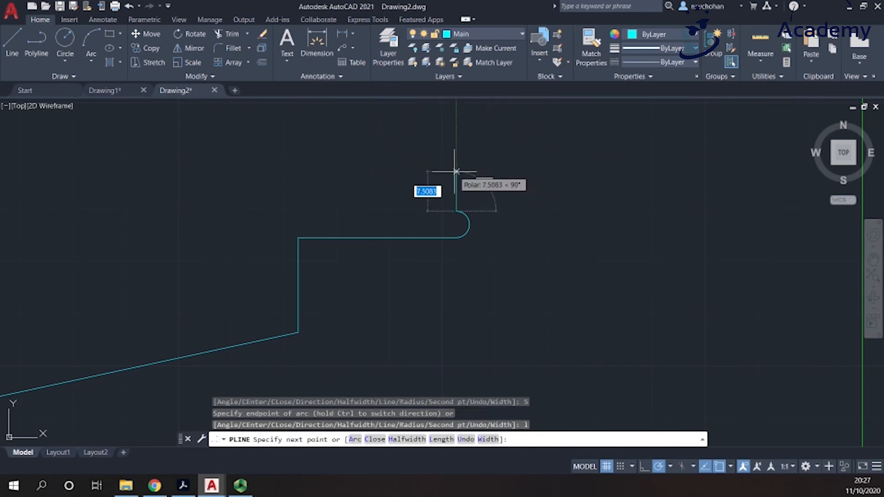
{"action": "type", "text": "7"}
{"action": "key", "text": "Return"}
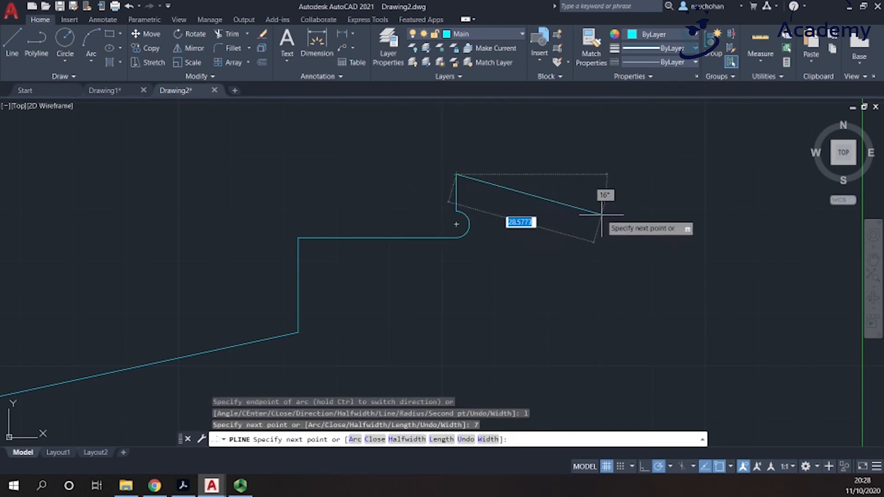
{"action": "type", "text": "40"}
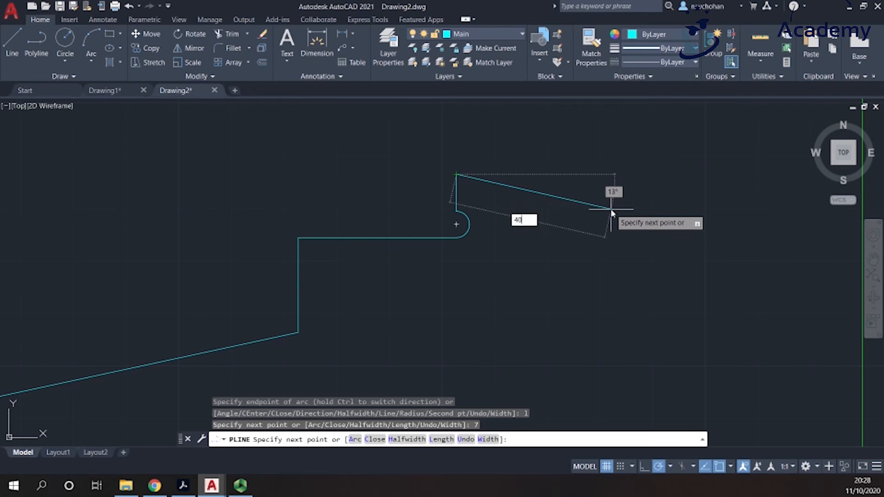
{"action": "key", "text": "Tab"}
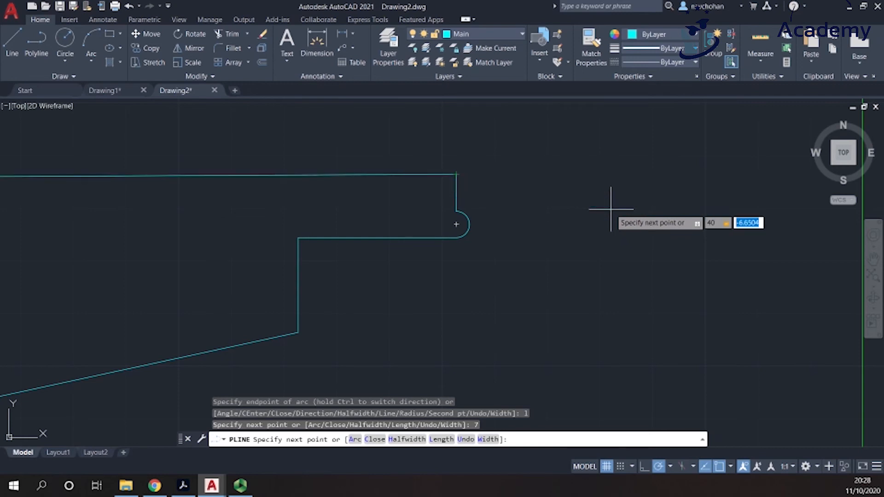
{"action": "type", "text": "-7"}
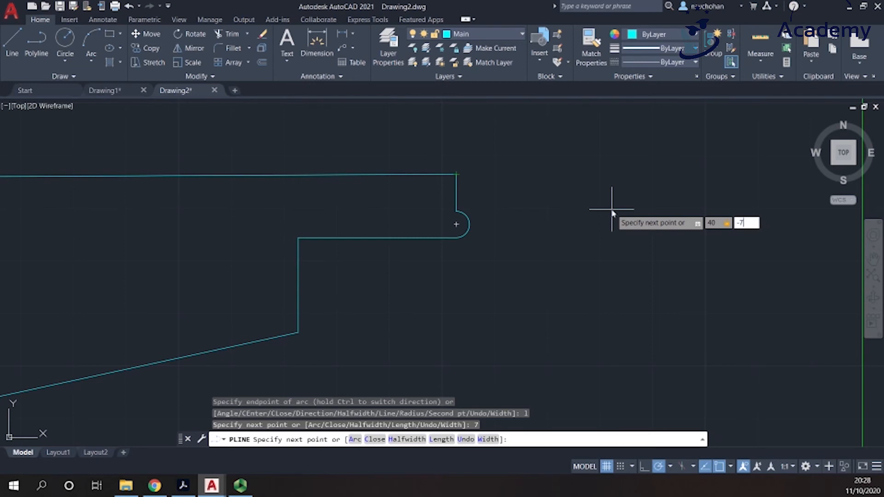
{"action": "key", "text": "Return"}
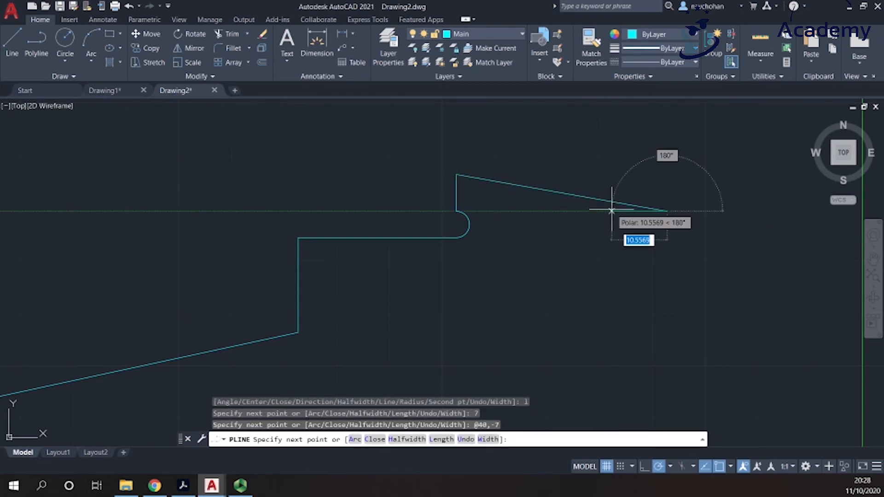
{"action": "scroll", "coordinate": [612, 210], "scroll_direction": "down", "scroll_amount": 3}
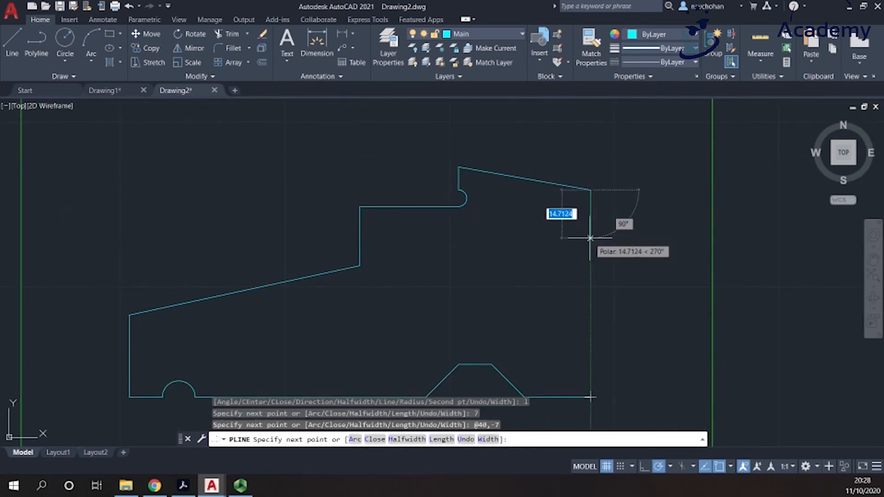
Draw a 31-unit polyline segment vertically down from the end of the sloped roof edge.
{"action": "type", "text": "31"}
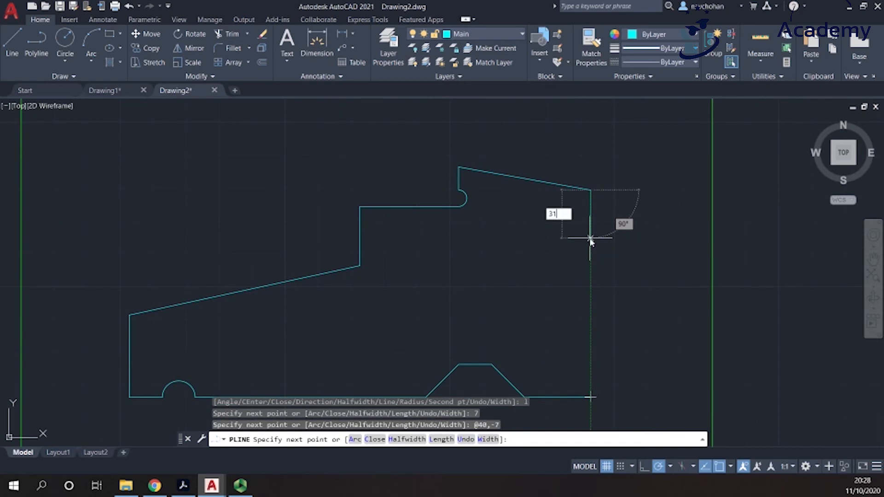
{"action": "key", "text": "Return"}
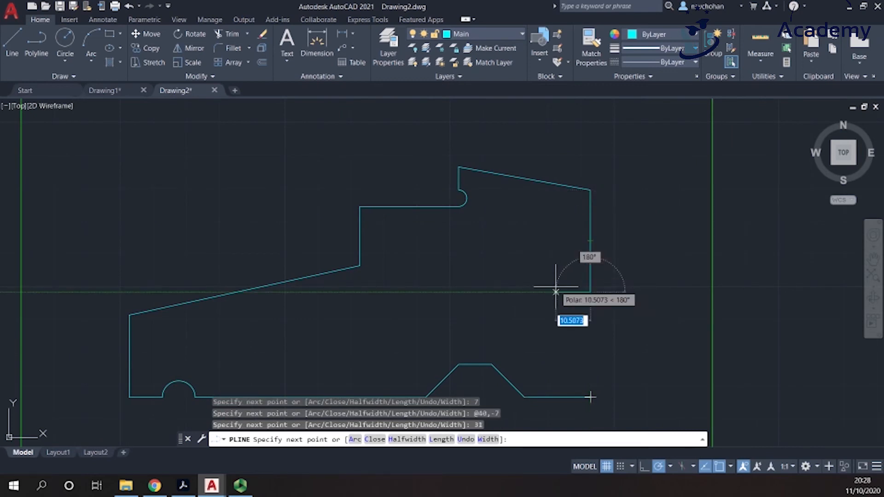
{"action": "type", "text": "100"}
{"action": "key", "text": "Return"}
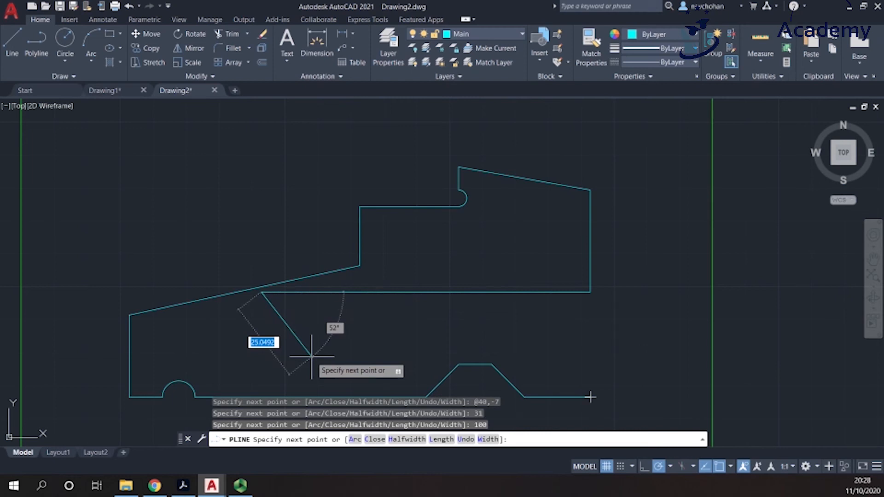
{"action": "key", "text": "ctrl+z"}
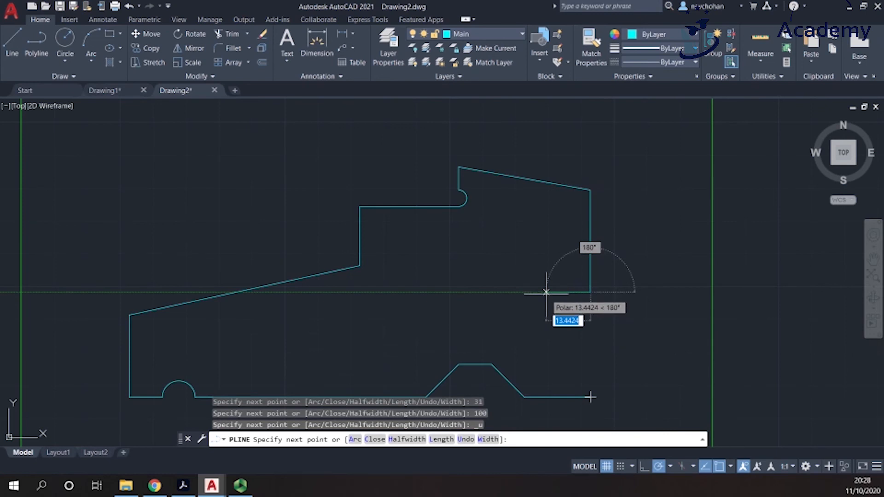
Draw a square notch in the outline's right side with polyline segments 10 units left, 10 units down and 10 units right.
{"action": "type", "text": "10"}
{"action": "key", "text": "Return"}
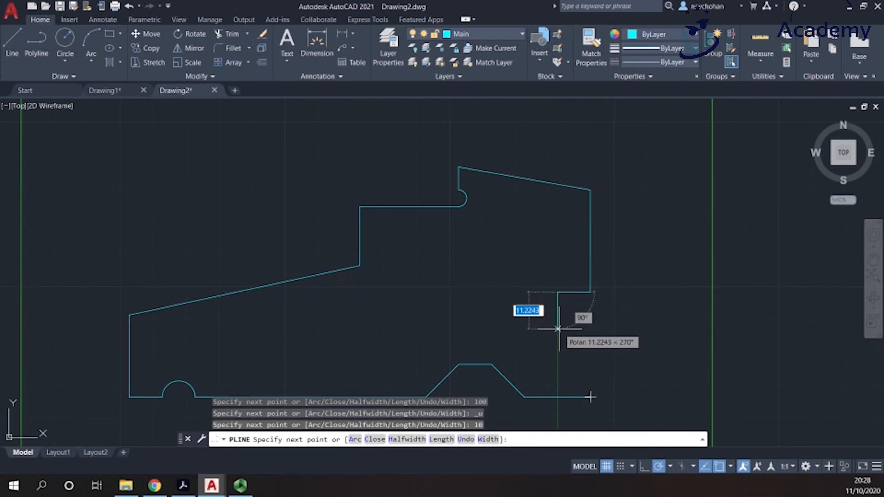
{"action": "type", "text": "10"}
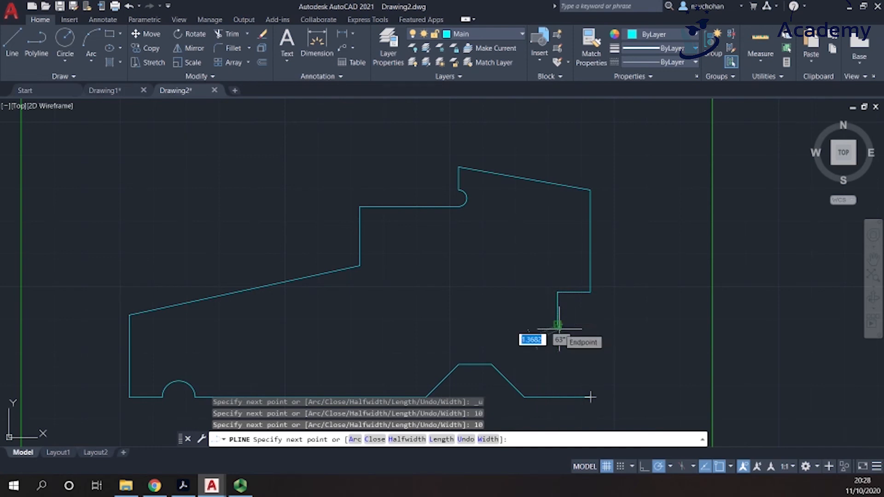
{"action": "key", "text": "Return"}
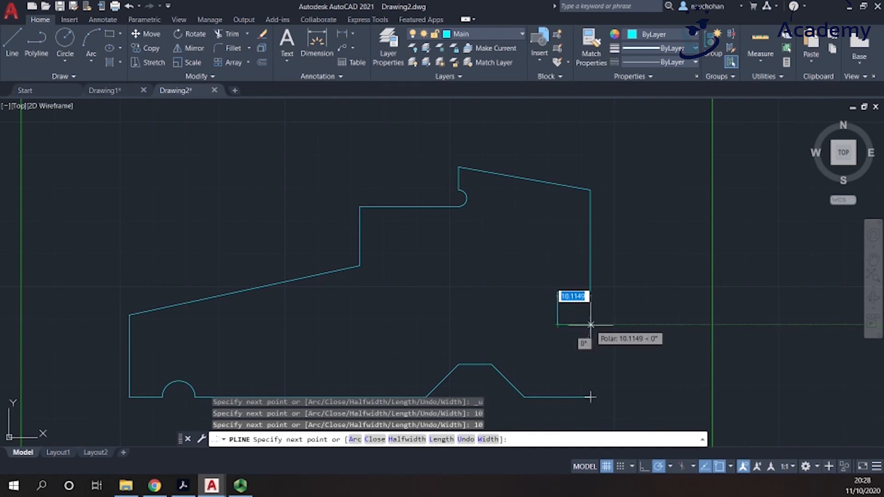
{"action": "type", "text": "10"}
{"action": "key", "text": "Return"}
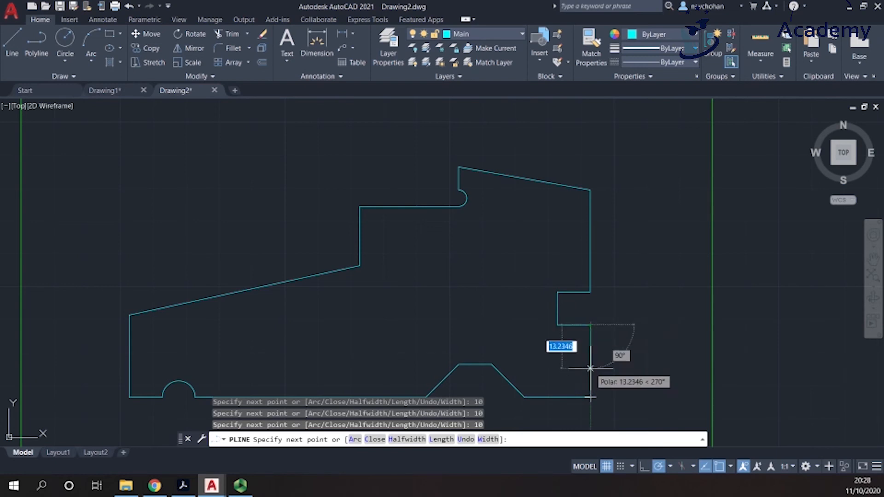
Close the outline with a 22-unit segment straight down to the starting corner and end the polyline.
{"action": "type", "text": "22"}
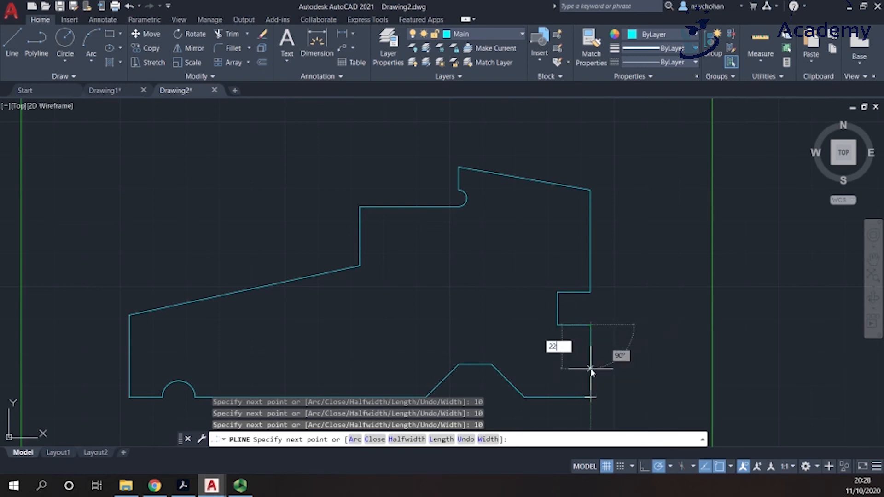
{"action": "key", "text": "Return"}
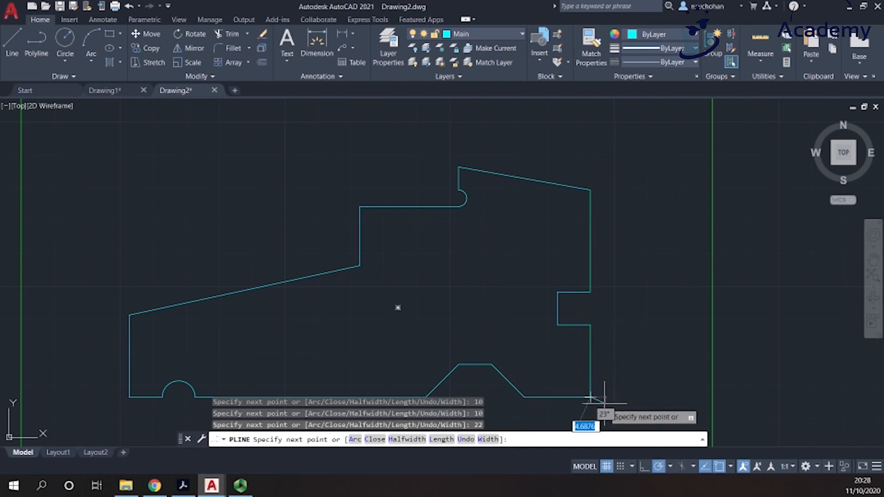
{"action": "scroll", "coordinate": [614, 403], "scroll_direction": "up", "scroll_amount": 5}
{"action": "scroll", "coordinate": [514, 375], "scroll_direction": "down", "scroll_amount": 5}
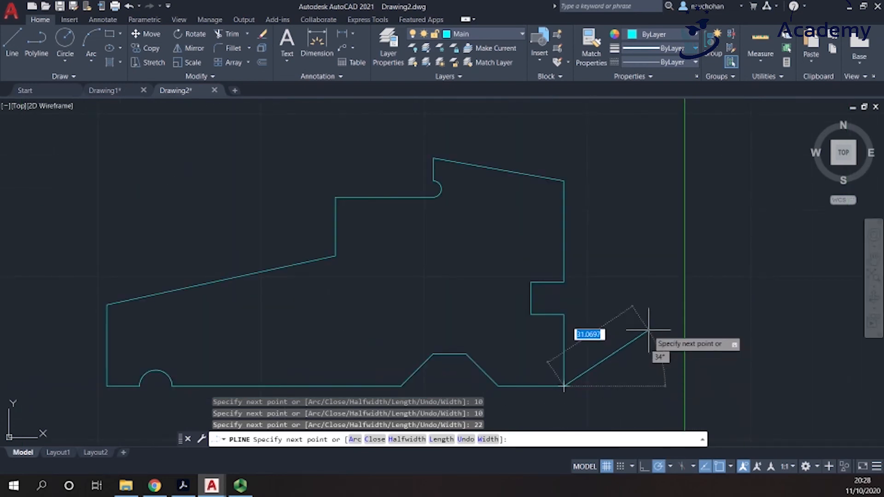
{"action": "key", "text": "Return"}
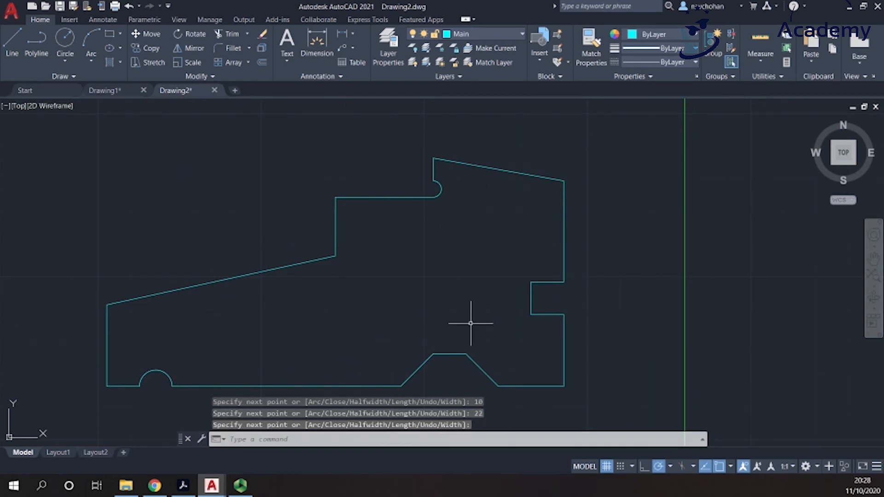
Add a linear dimension to the short bottom edge between the outline's lower-right corner and the trapezoidal cutout, placed just below the edge.
{"action": "scroll", "coordinate": [483, 280], "scroll_direction": "down", "scroll_amount": 4}
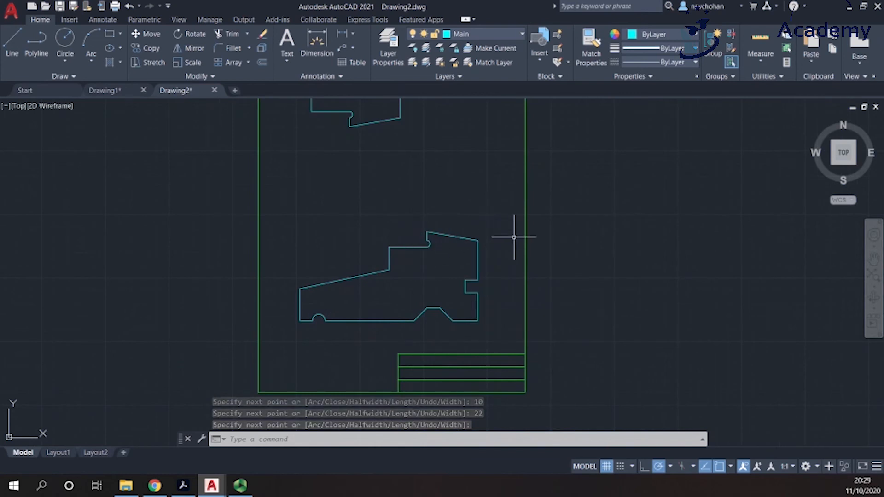
{"action": "scroll", "coordinate": [354, 325], "scroll_direction": "up", "scroll_amount": 4}
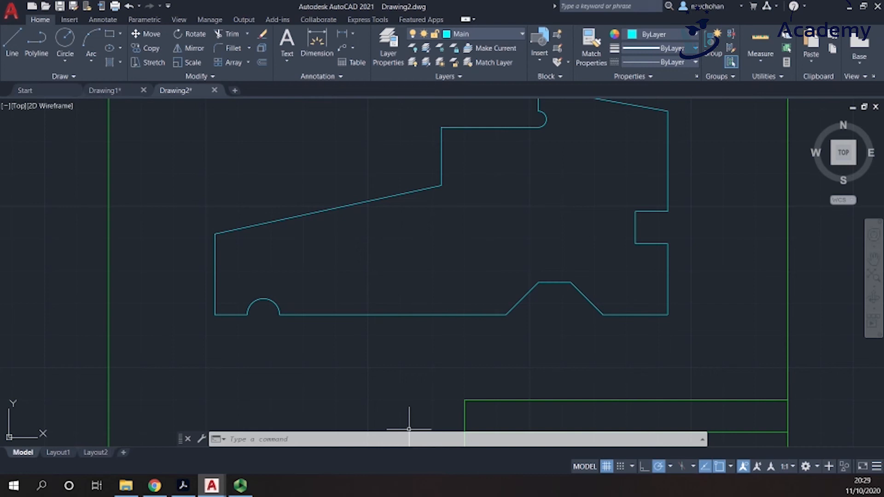
{"action": "left_click", "coordinate": [104, 20]}
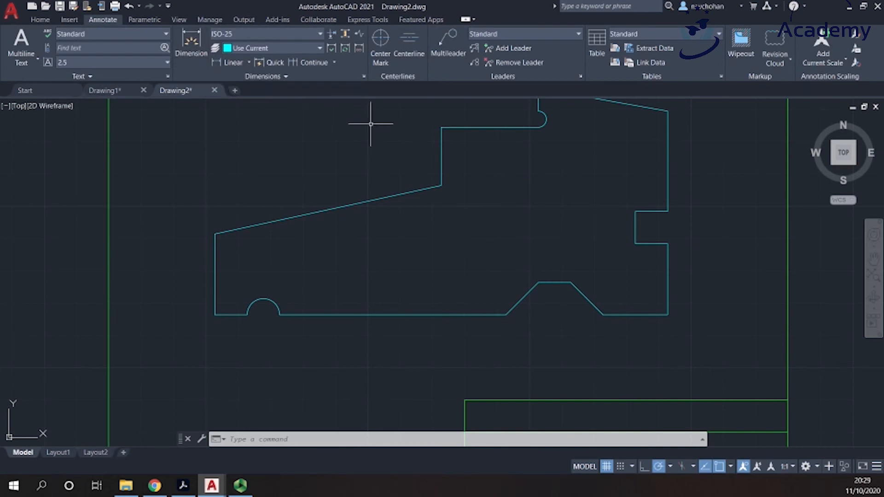
{"action": "left_click", "coordinate": [249, 63]}
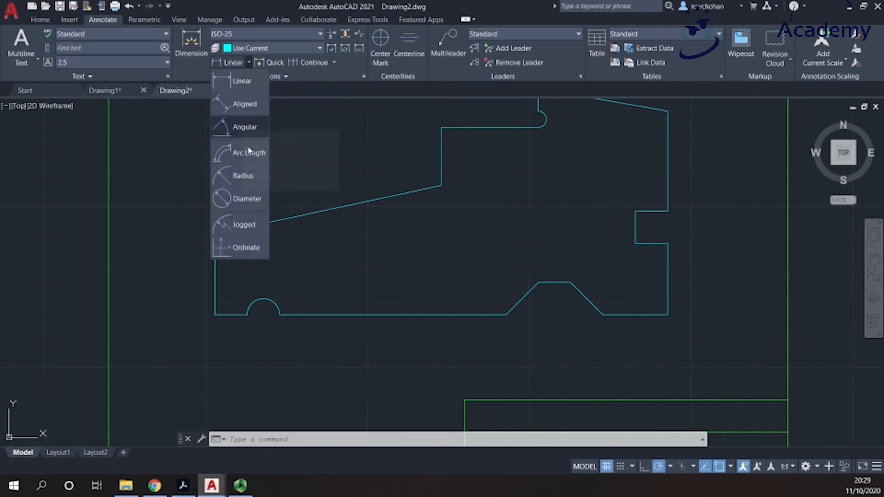
{"action": "left_click", "coordinate": [251, 64]}
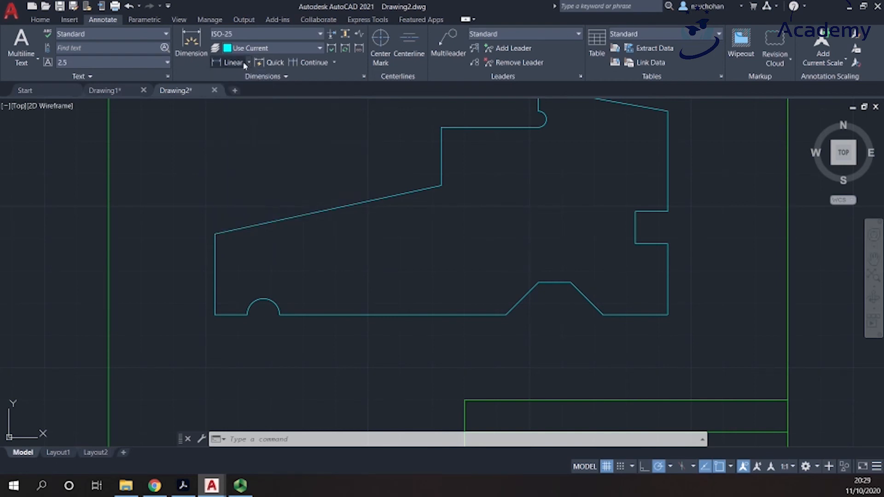
{"action": "left_click", "coordinate": [248, 63]}
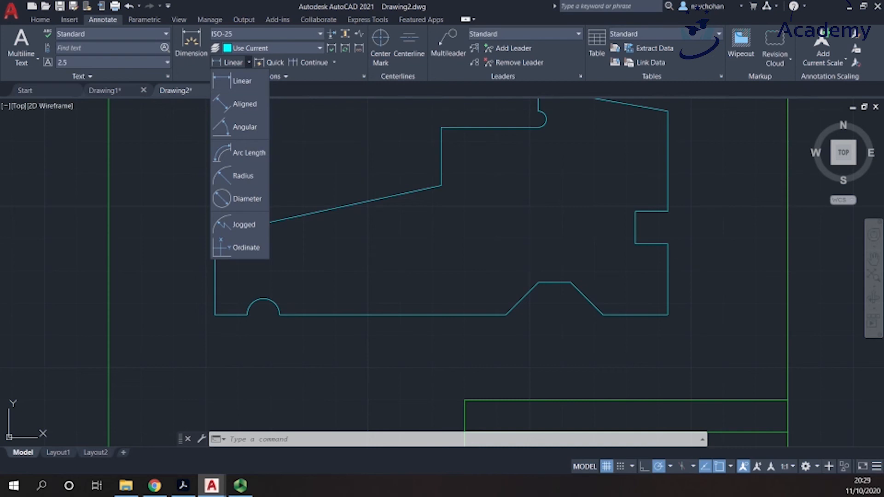
{"action": "left_click", "coordinate": [248, 82]}
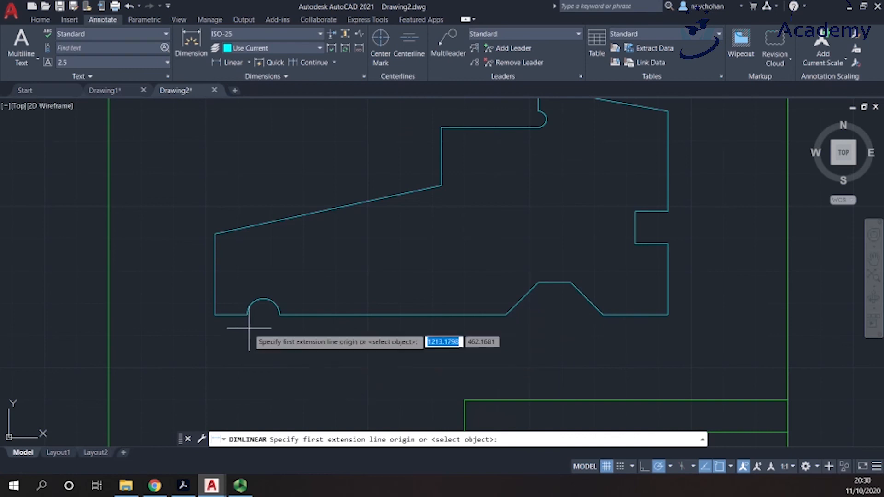
{"action": "scroll", "coordinate": [197, 340], "scroll_direction": "up", "scroll_amount": 2}
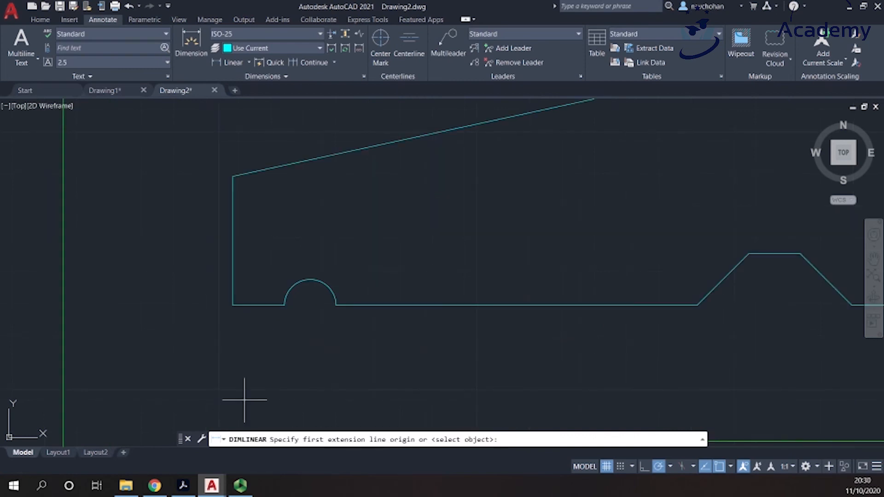
{"action": "scroll", "coordinate": [245, 400], "scroll_direction": "down", "scroll_amount": 5}
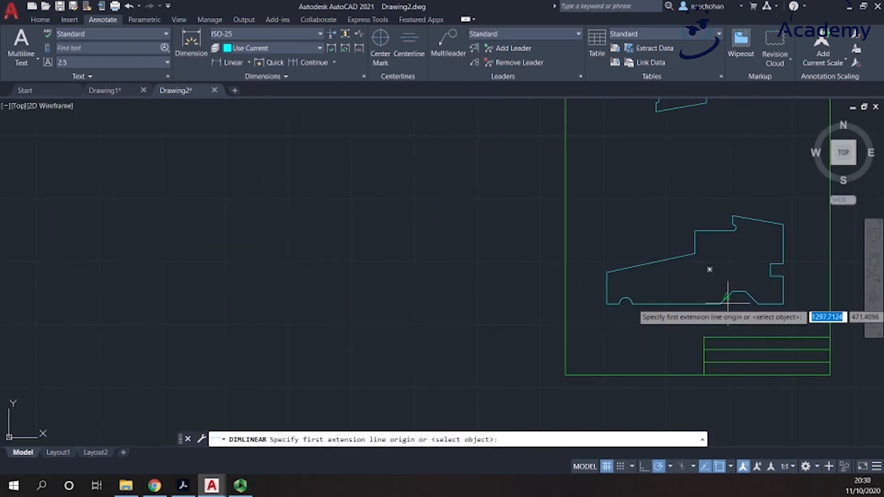
{"action": "scroll", "coordinate": [523, 322], "scroll_direction": "up", "scroll_amount": 5}
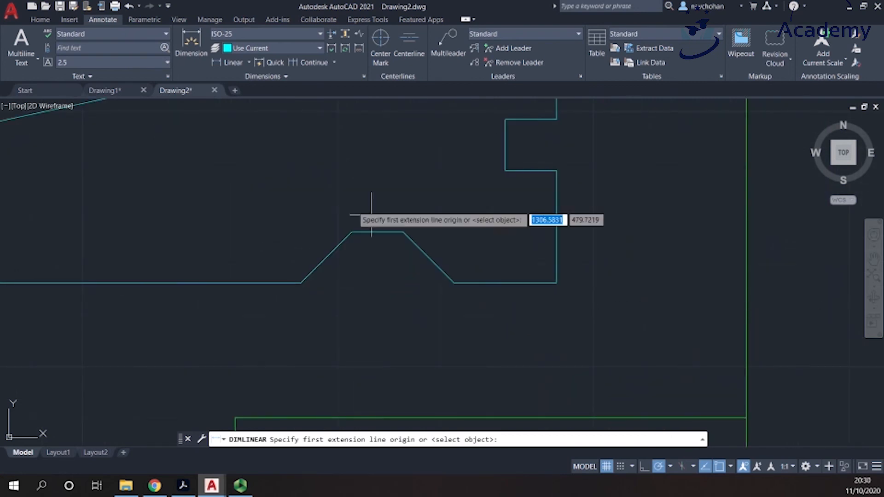
{"action": "left_click", "coordinate": [227, 63]}
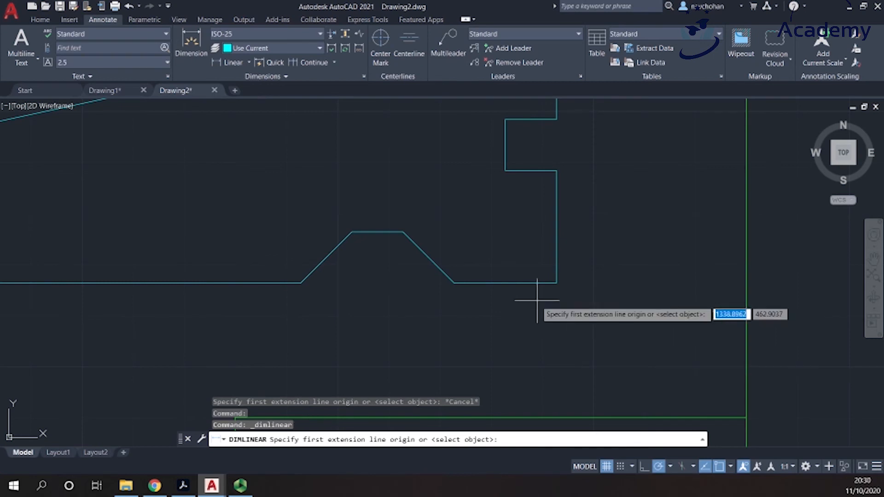
{"action": "left_click", "coordinate": [556, 282]}
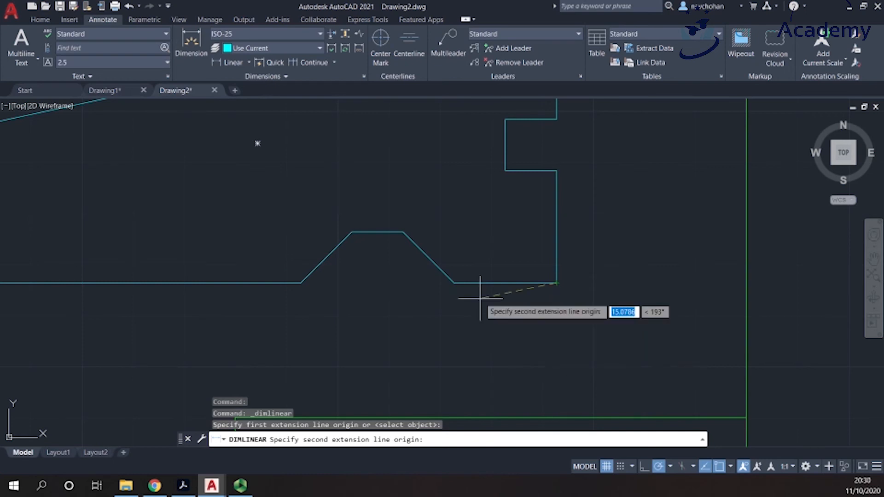
{"action": "left_click", "coordinate": [454, 283]}
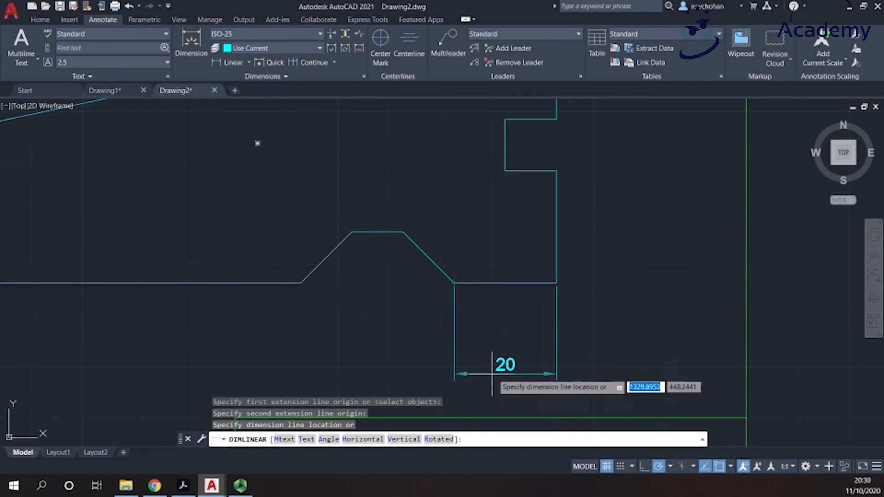
{"action": "left_click", "coordinate": [492, 312]}
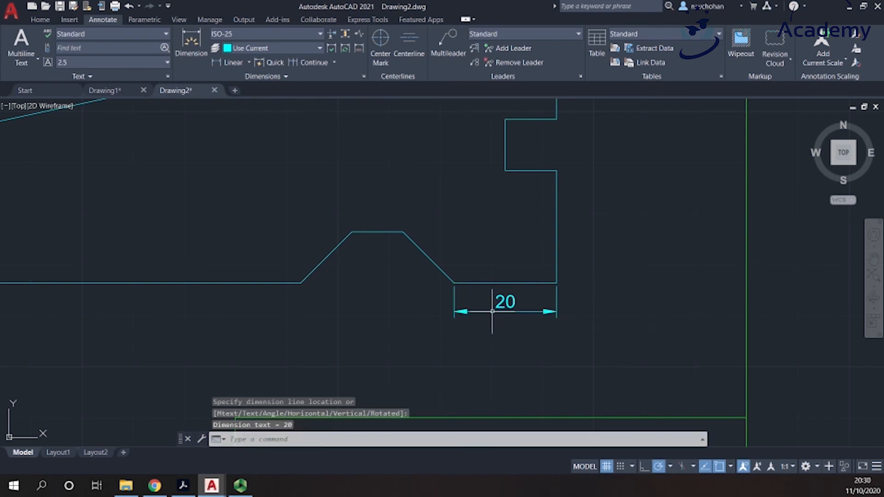
Make Dims the current layer.
{"action": "scroll", "coordinate": [509, 367], "scroll_direction": "down", "scroll_amount": 4}
{"action": "scroll", "coordinate": [482, 366], "scroll_direction": "up", "scroll_amount": 2}
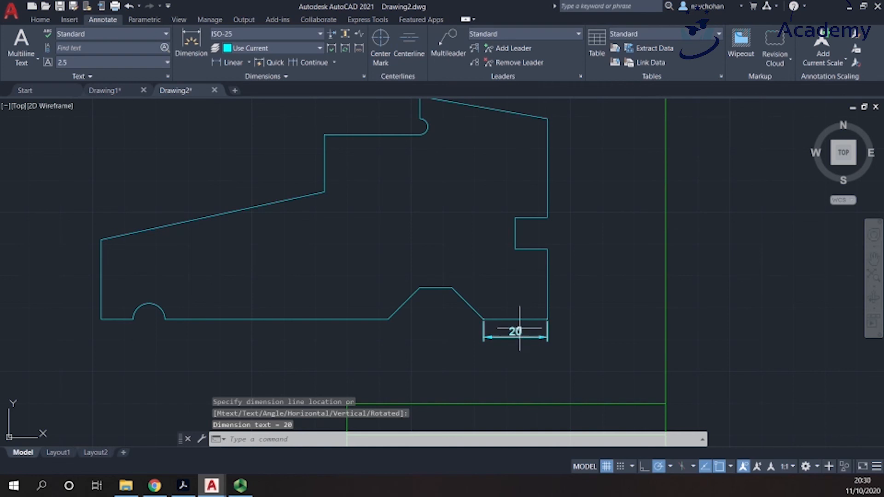
{"action": "left_click", "coordinate": [39, 23]}
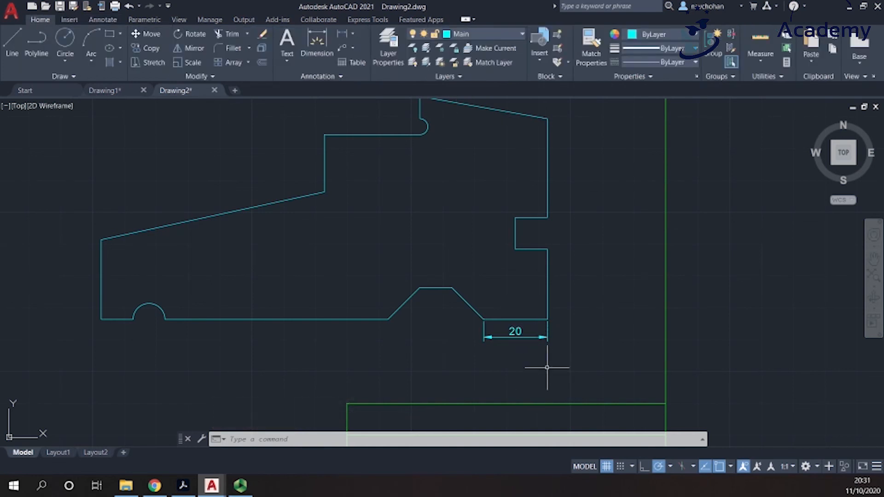
{"action": "left_click", "coordinate": [511, 37]}
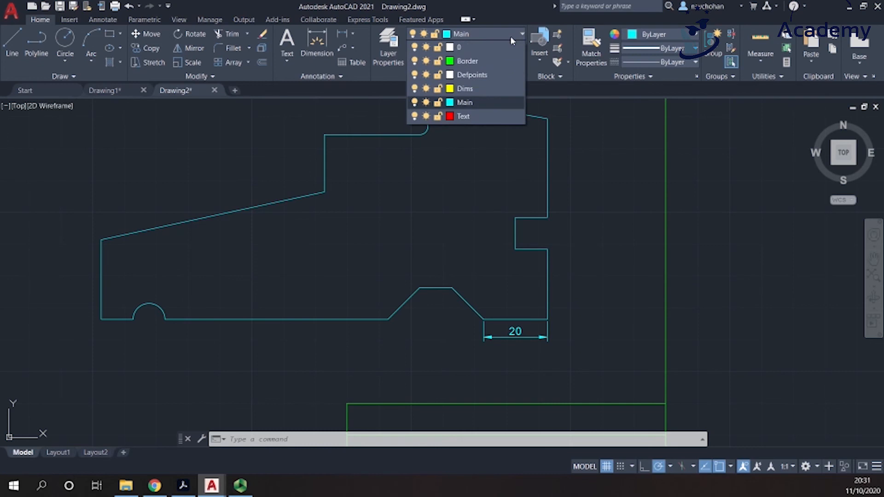
{"action": "left_click", "coordinate": [486, 88]}
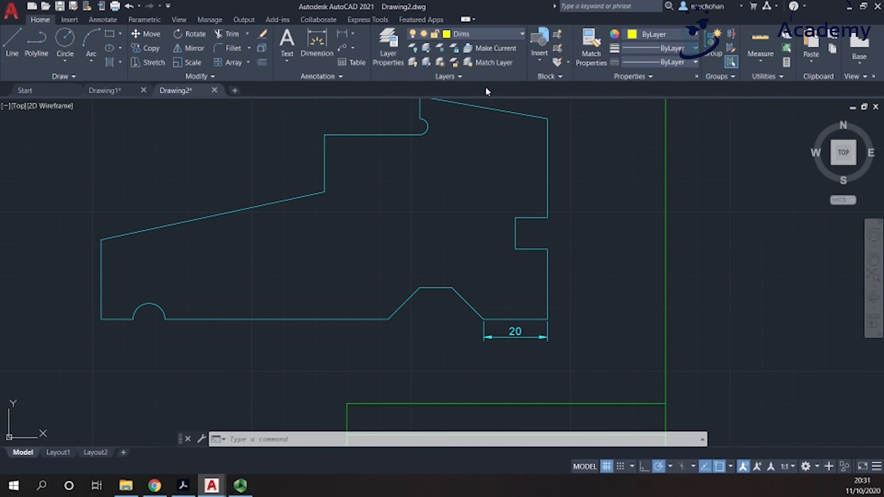
Add a horizontal linear dimension across the trapezoidal cutout's right sloped side, aligned with the existing dimension below the bottom edge.
{"action": "left_click", "coordinate": [113, 22]}
{"action": "left_click", "coordinate": [235, 65]}
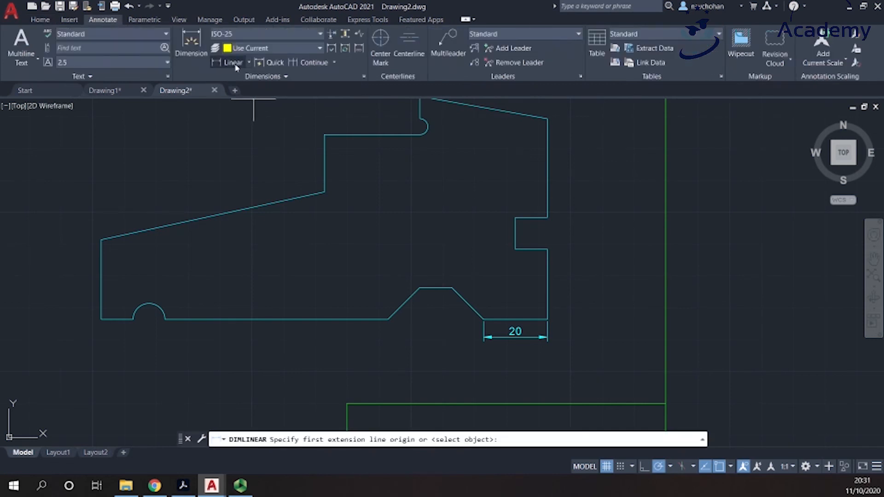
{"action": "left_click", "coordinate": [483, 319]}
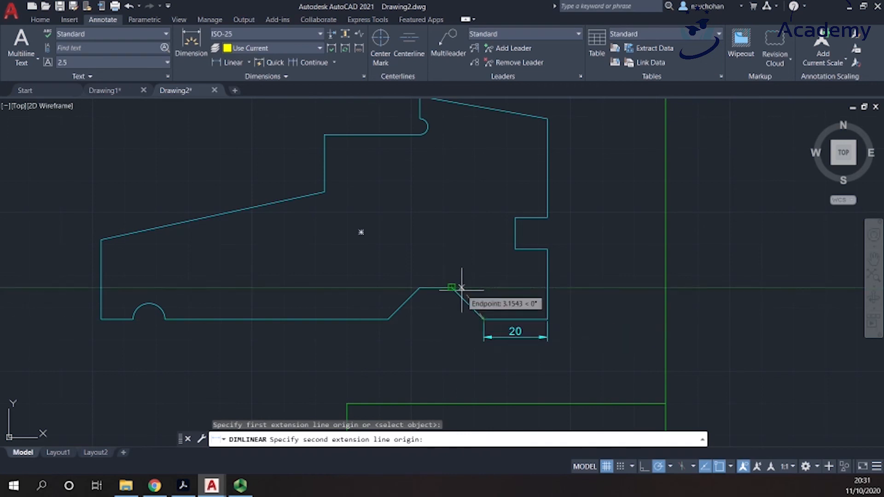
{"action": "left_click", "coordinate": [452, 288]}
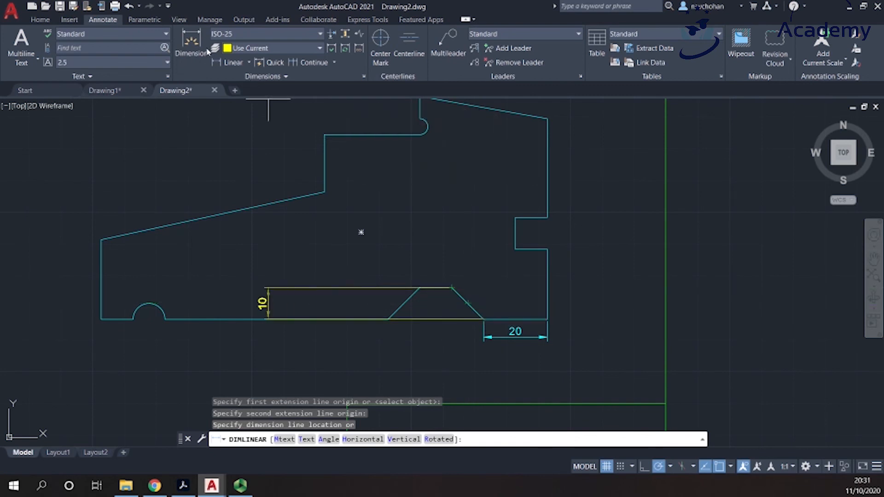
{"action": "scroll", "coordinate": [484, 340], "scroll_direction": "up", "scroll_amount": 2}
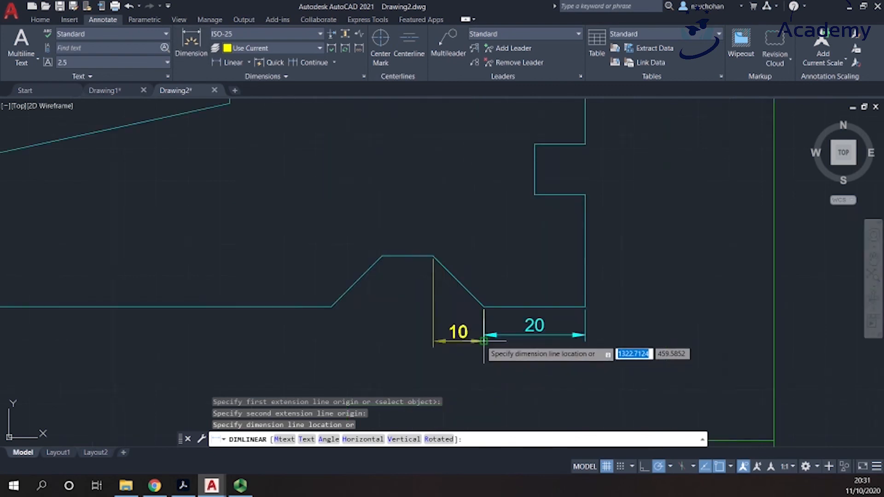
{"action": "scroll", "coordinate": [484, 341], "scroll_direction": "up", "scroll_amount": 2}
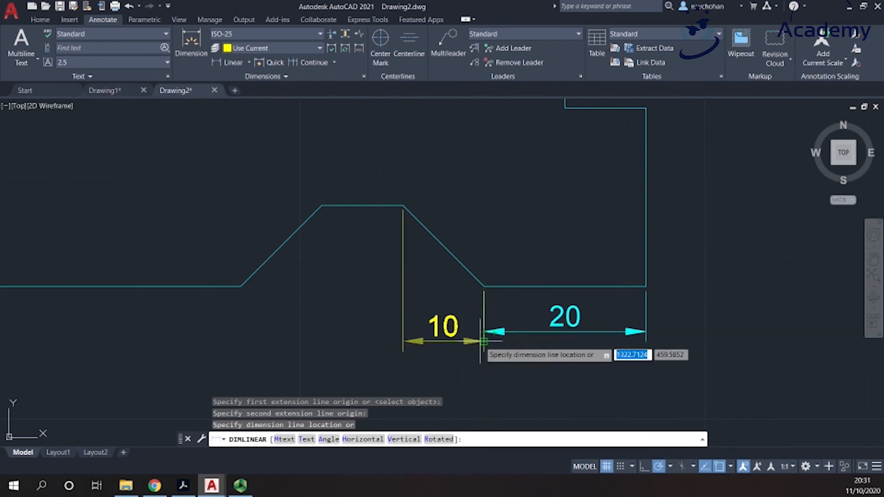
{"action": "left_click", "coordinate": [484, 332]}
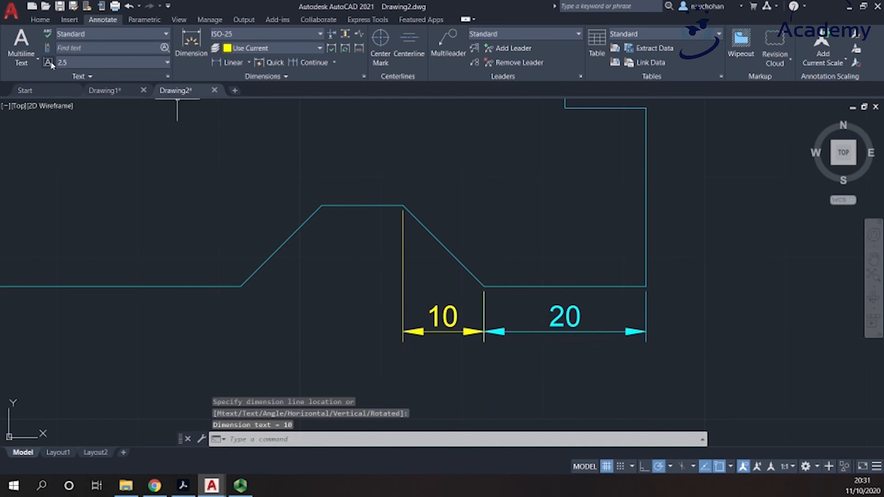
{"action": "key", "text": "Escape"}
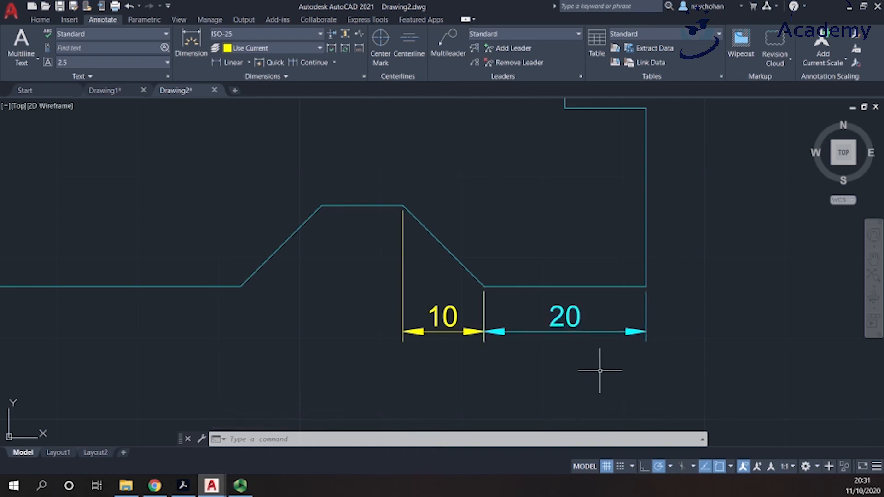
Move the linear dimension under the outline's short bottom-right edge to the Dims layer and clear the selection.
{"action": "left_click", "coordinate": [45, 20]}
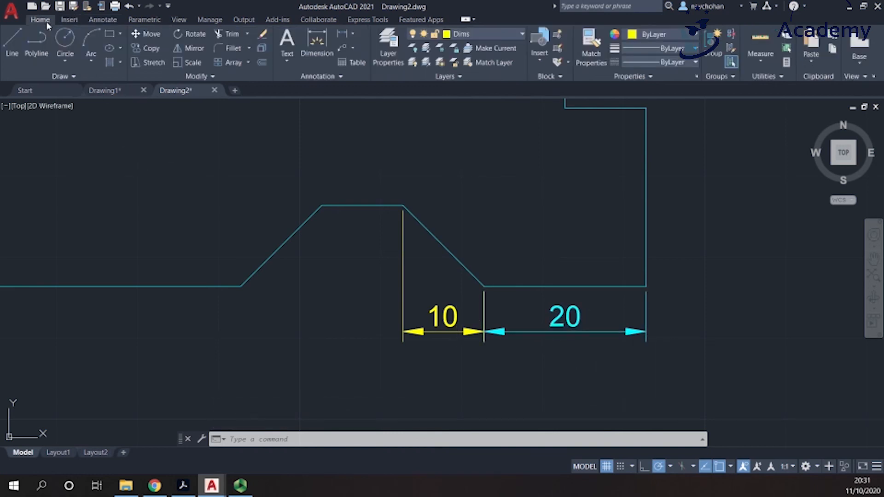
{"action": "left_click", "coordinate": [591, 330]}
{"action": "left_click", "coordinate": [578, 329]}
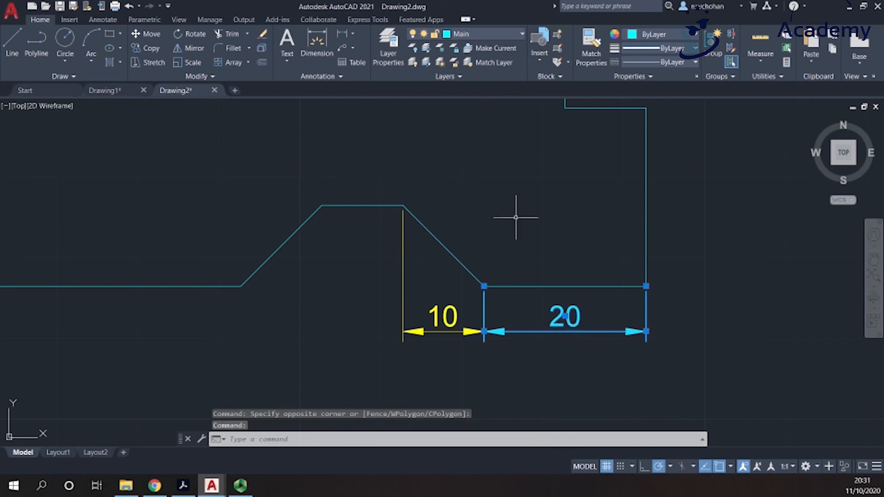
{"action": "left_click", "coordinate": [498, 34]}
{"action": "left_click", "coordinate": [500, 89]}
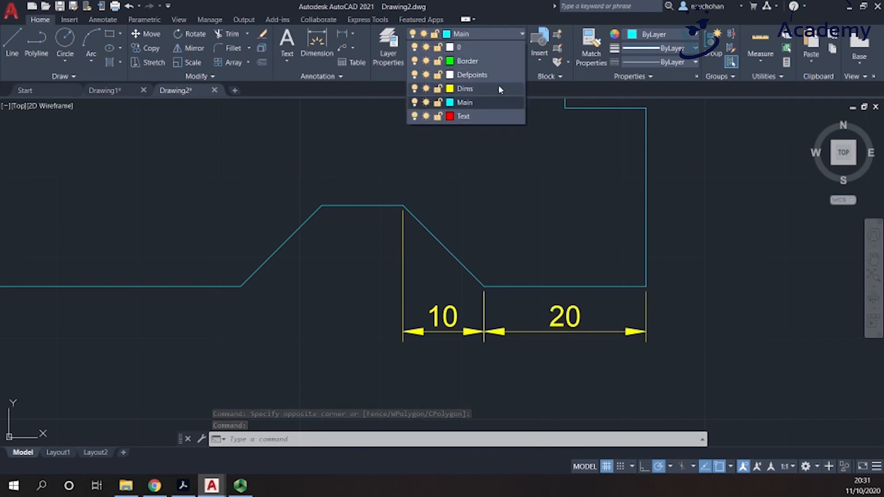
{"action": "left_click", "coordinate": [500, 89]}
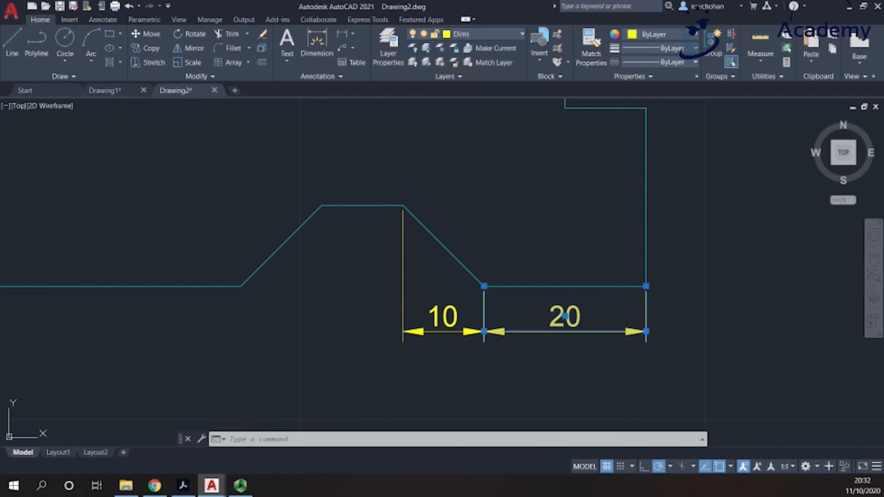
{"action": "key", "text": "Escape"}
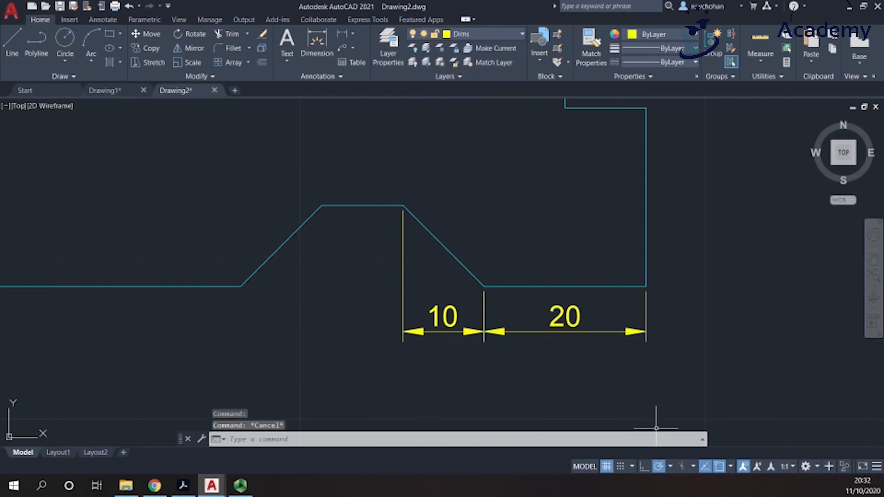
Set the DIMSCALE system variable to 2.
{"action": "scroll", "coordinate": [571, 329], "scroll_direction": "down", "scroll_amount": 4}
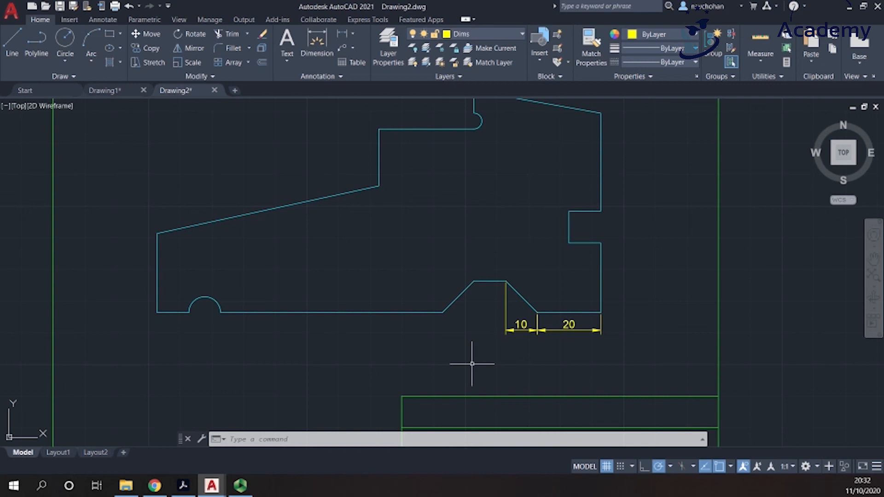
{"action": "type", "text": "dli"}
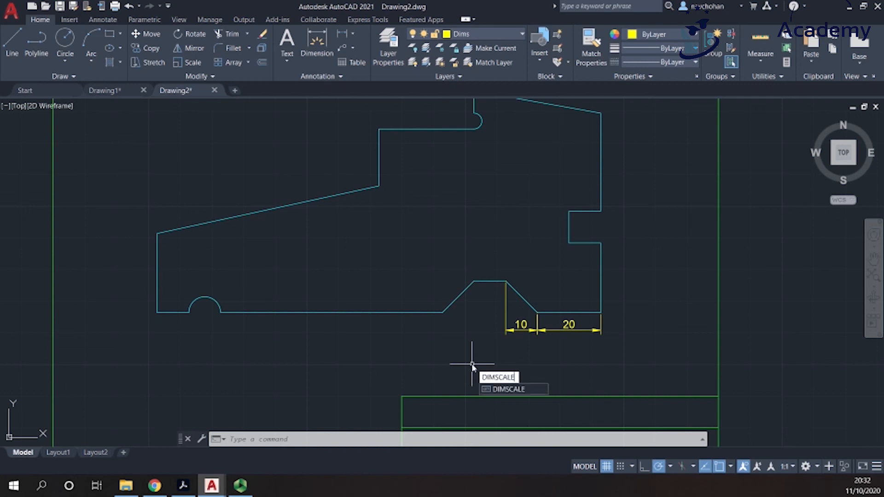
{"action": "key", "text": "Return"}
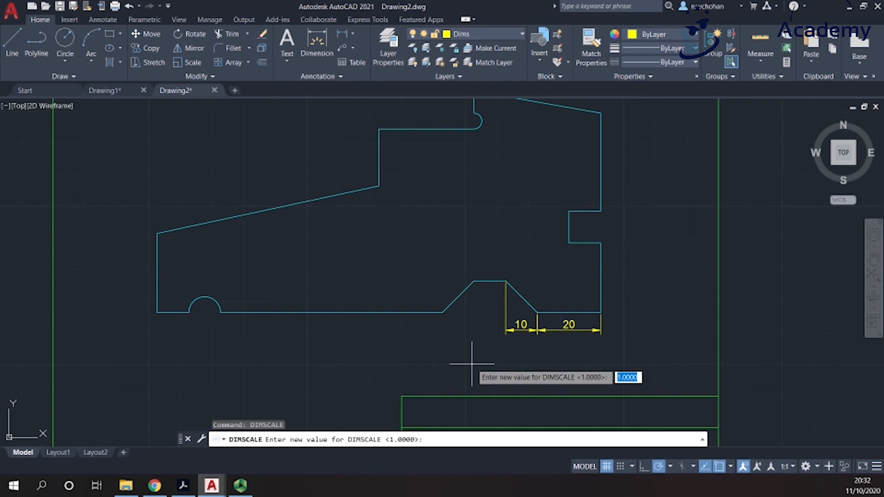
{"action": "type", "text": "2"}
{"action": "key", "text": "Return"}
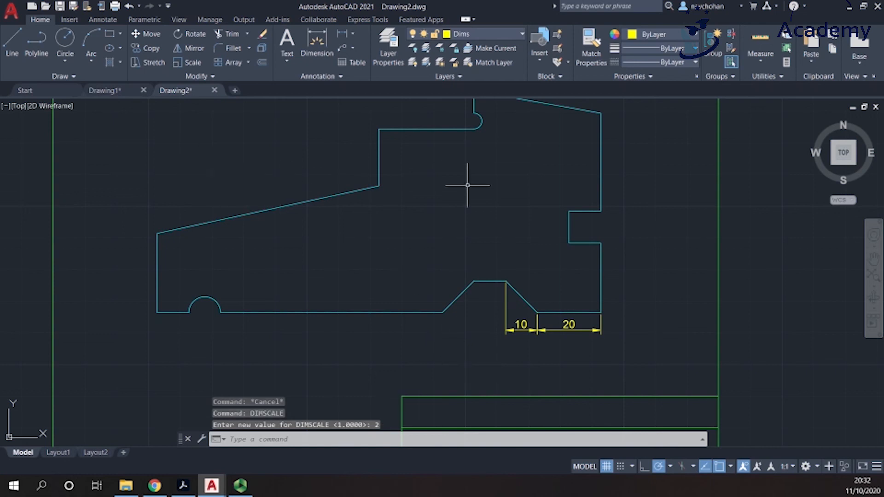
Add a second linear dimension to the short bottom-right edge, placed directly below the existing dimension of that edge.
{"action": "left_click", "coordinate": [103, 21]}
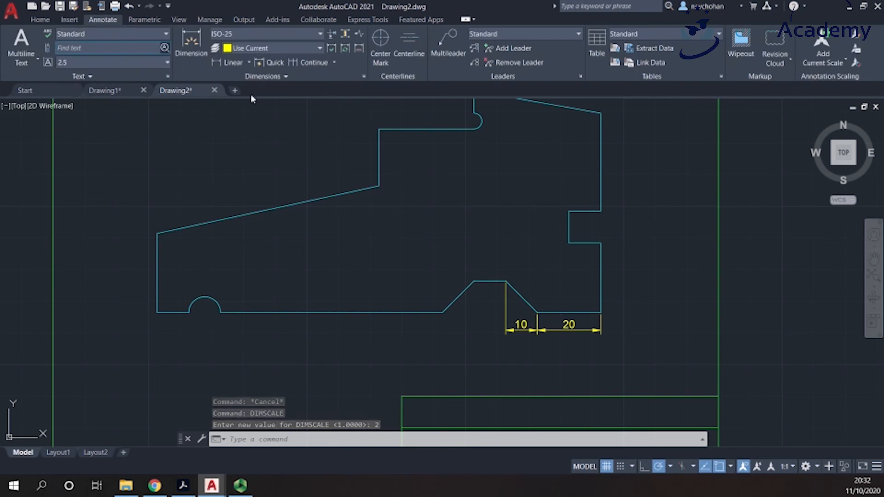
{"action": "left_click", "coordinate": [226, 64]}
{"action": "scroll", "coordinate": [620, 352], "scroll_direction": "up", "scroll_amount": 2}
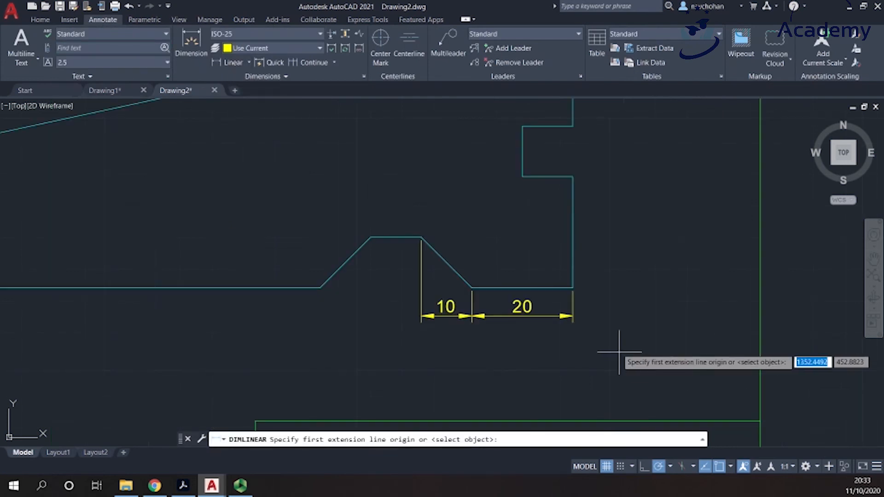
{"action": "left_click", "coordinate": [572, 288]}
{"action": "left_click", "coordinate": [473, 288]}
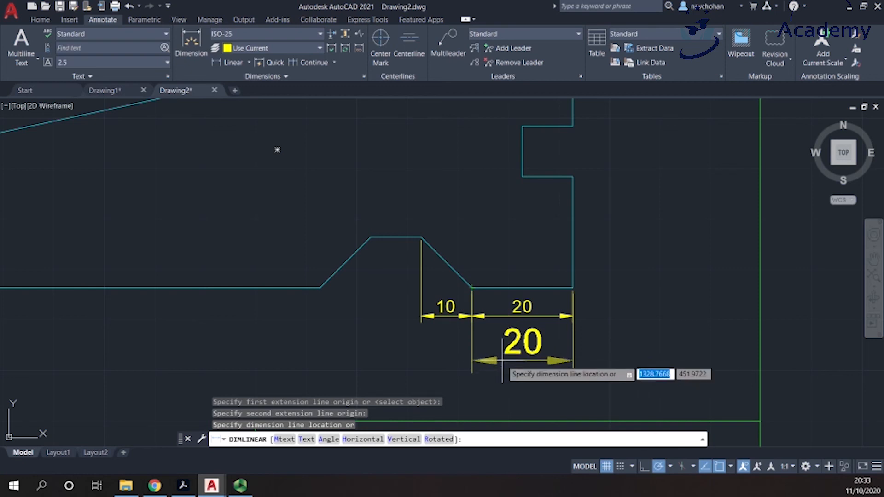
{"action": "left_click", "coordinate": [508, 357]}
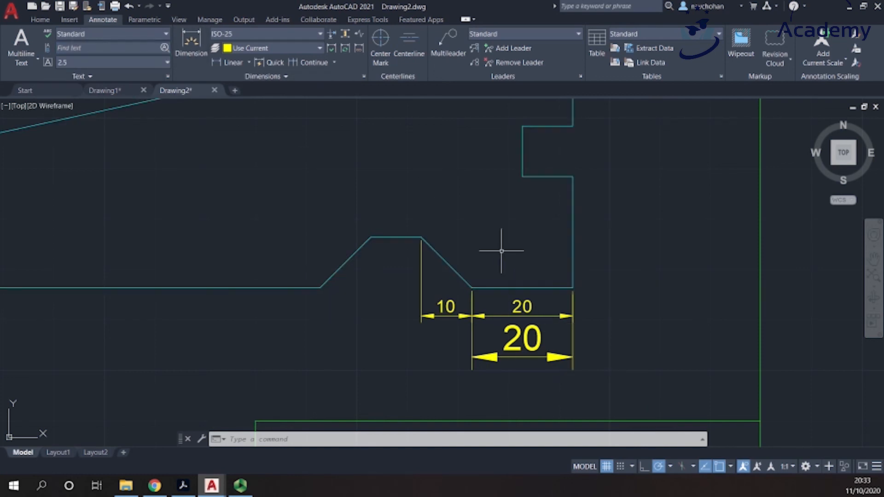
Set the DIMSCALE system variable to 0.5.
{"action": "type", "text": "dimscale"}
{"action": "key", "text": "Return"}
{"action": "type", "text": "0"}
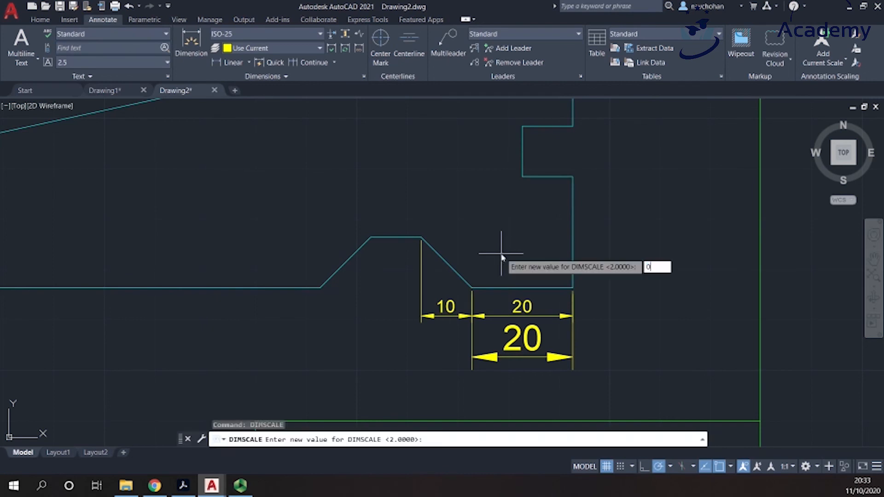
{"action": "type", "text": ".5"}
{"action": "key", "text": "Return"}
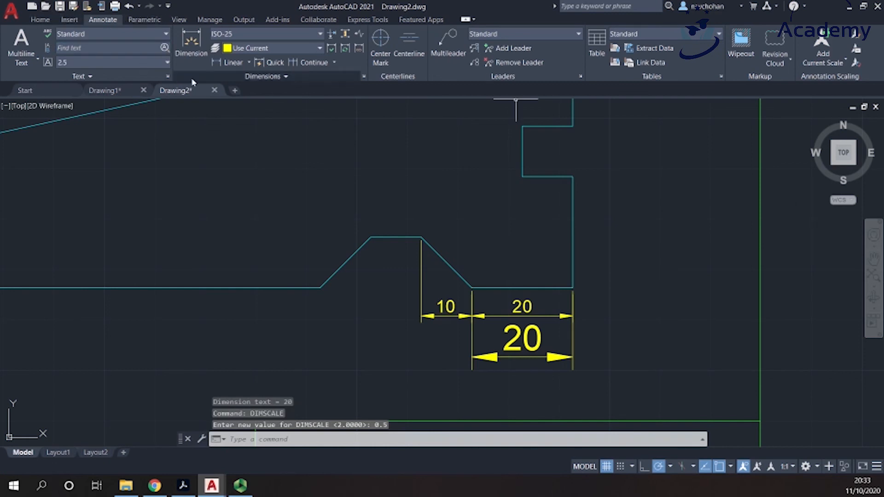
{"action": "left_click", "coordinate": [227, 62]}
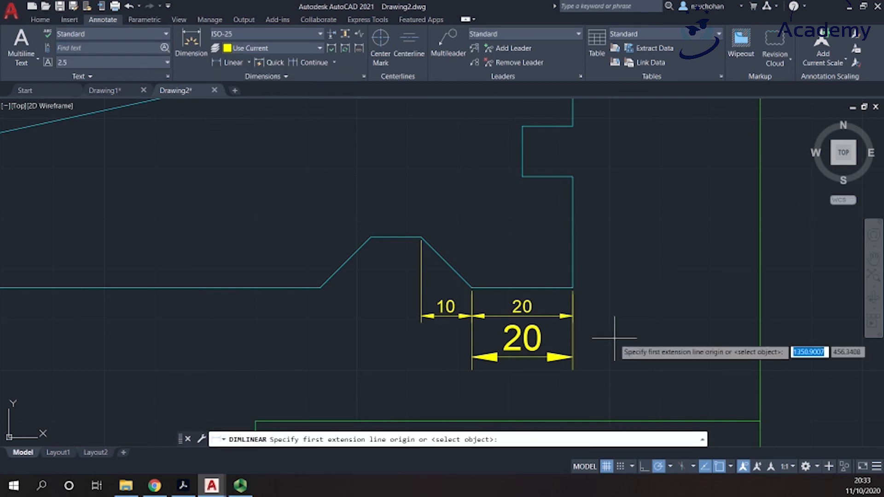
{"action": "left_click", "coordinate": [572, 288]}
{"action": "left_click", "coordinate": [472, 287]}
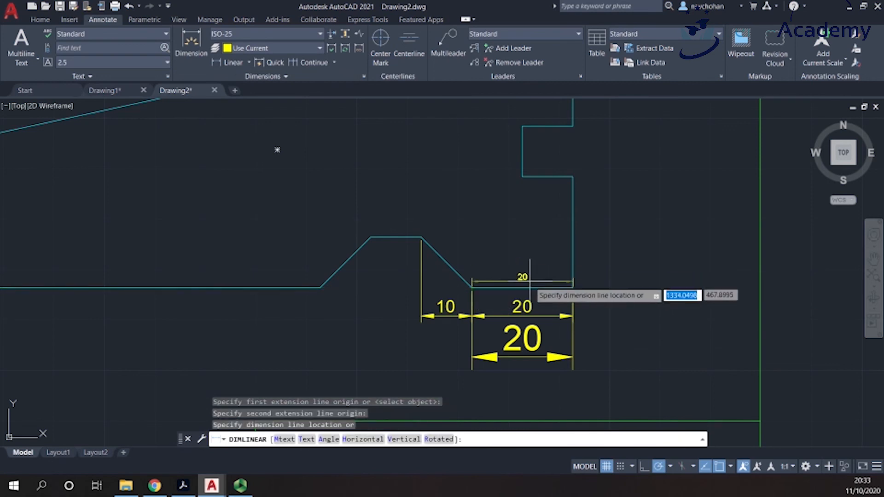
{"action": "key", "text": "Escape"}
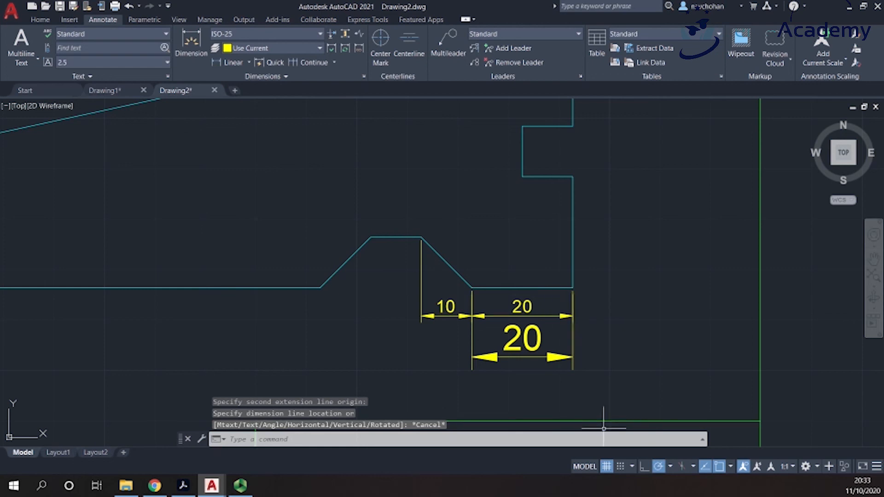
Make Text the current layer.
{"action": "scroll", "coordinate": [499, 262], "scroll_direction": "down", "scroll_amount": 8}
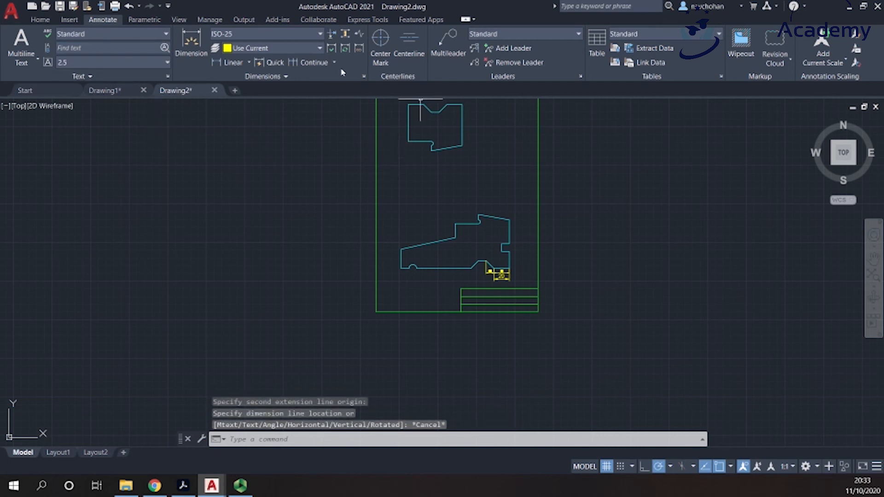
{"action": "left_click", "coordinate": [40, 24]}
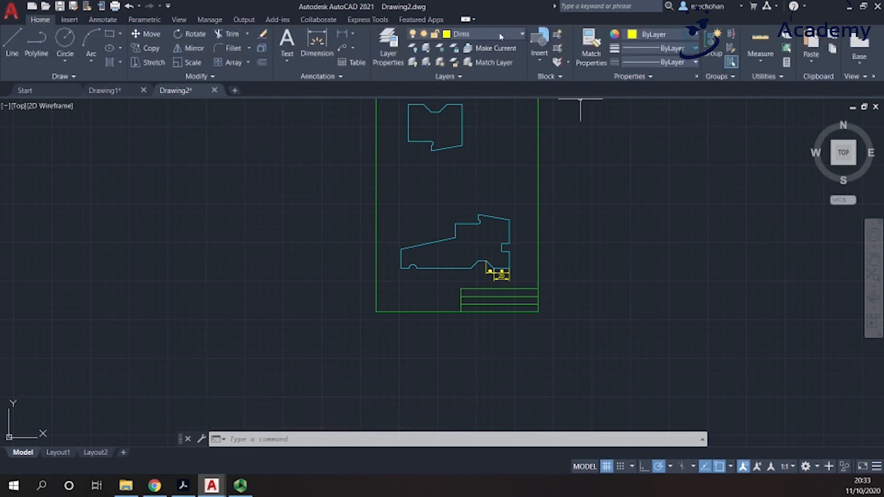
{"action": "left_click", "coordinate": [504, 35]}
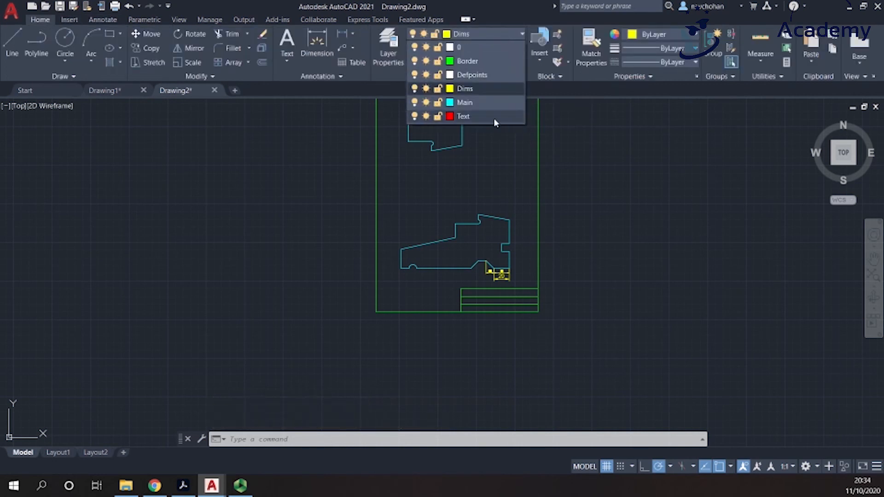
{"action": "scroll", "coordinate": [519, 248], "scroll_direction": "up", "scroll_amount": 3}
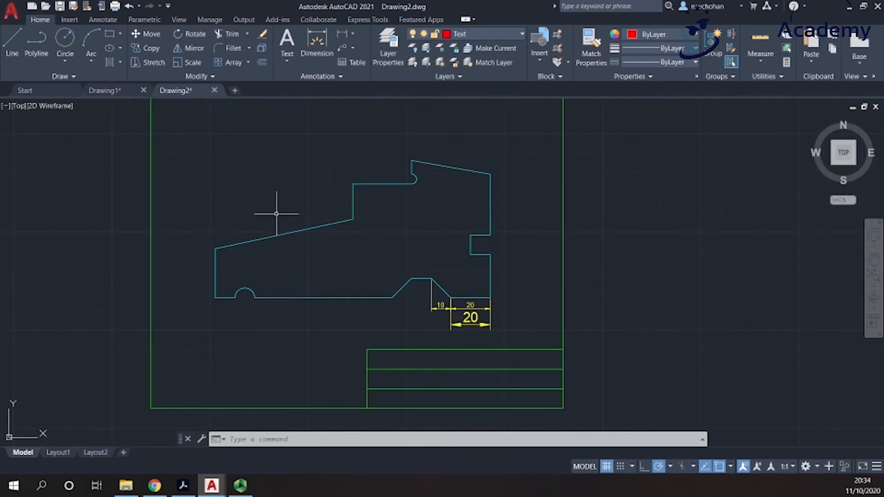
Set the start point of a single-line text in the empty area above the second outline, with height 2.5 and rotation 0.
{"action": "left_click", "coordinate": [104, 21]}
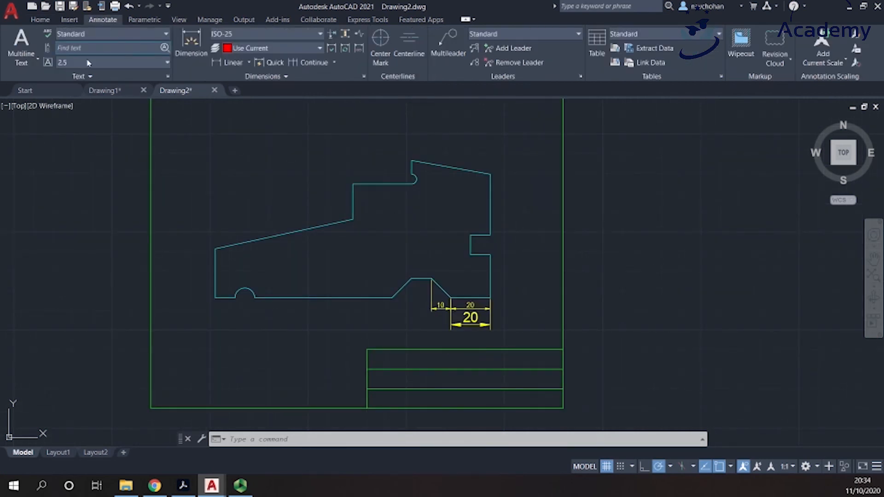
{"action": "left_click", "coordinate": [25, 65]}
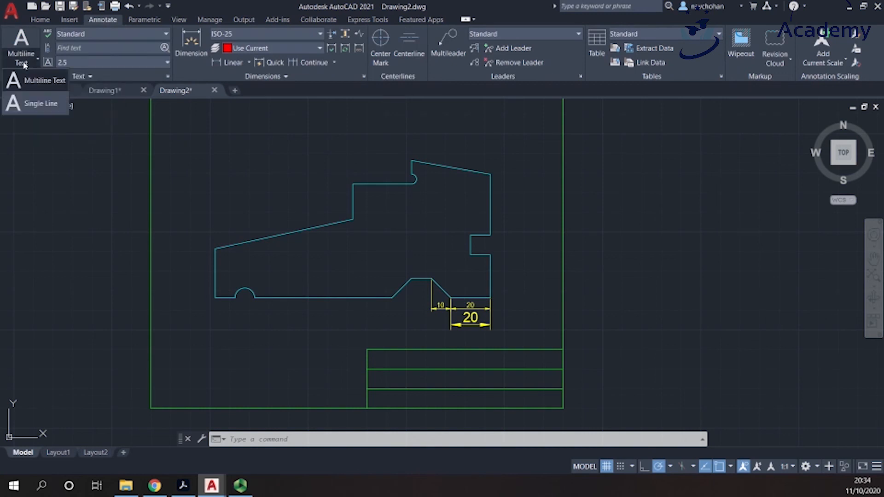
{"action": "left_click", "coordinate": [23, 65]}
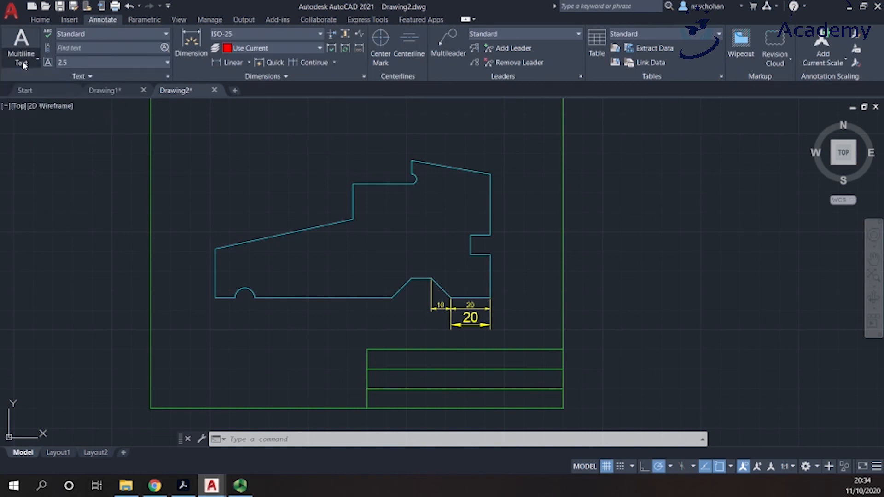
{"action": "left_click", "coordinate": [24, 65]}
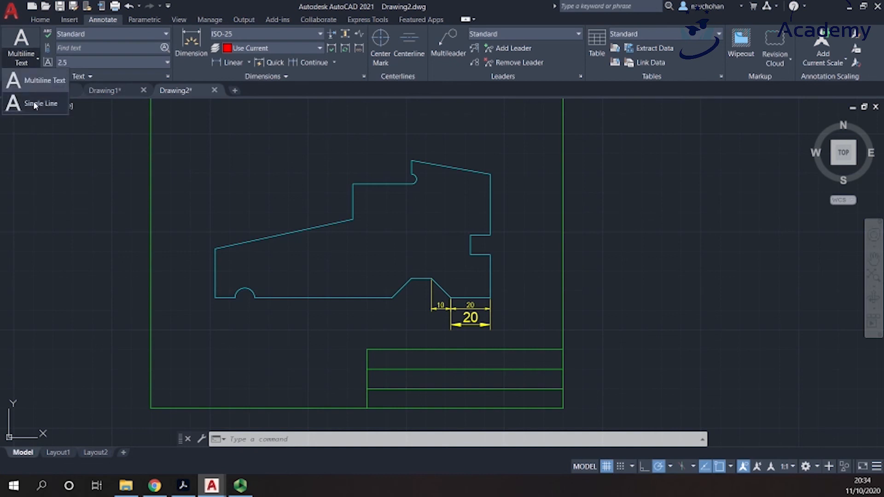
{"action": "left_click", "coordinate": [34, 104]}
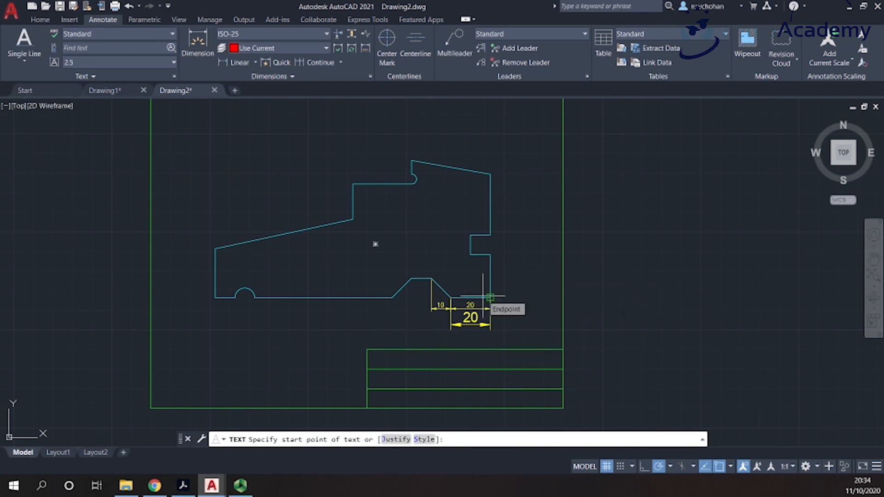
{"action": "scroll", "coordinate": [415, 256], "scroll_direction": "up", "scroll_amount": 2}
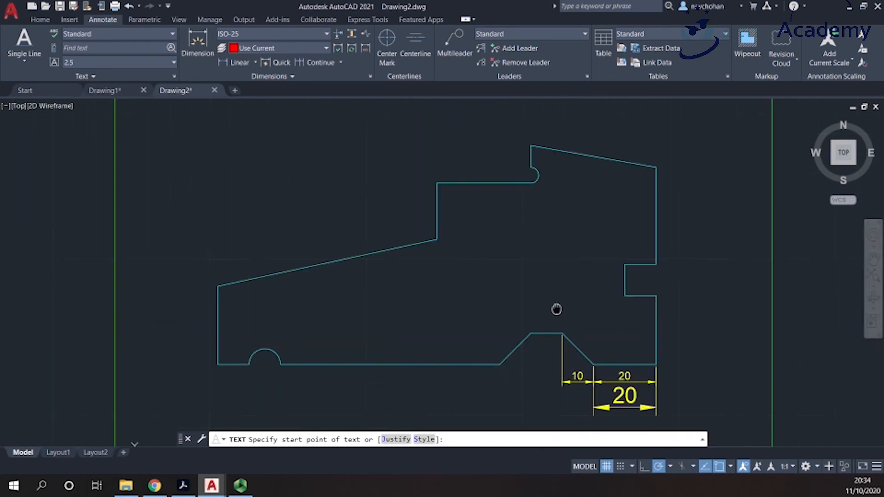
{"action": "scroll", "coordinate": [558, 308], "scroll_direction": "down", "scroll_amount": 2}
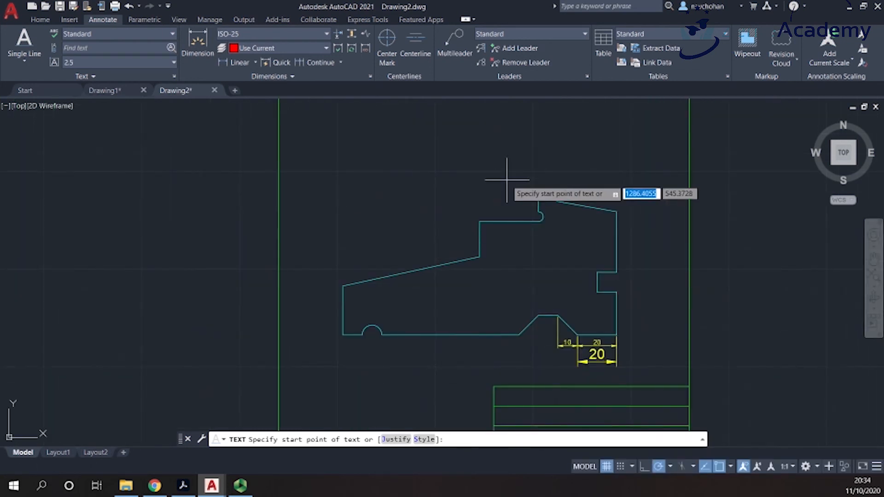
{"action": "left_click", "coordinate": [339, 166]}
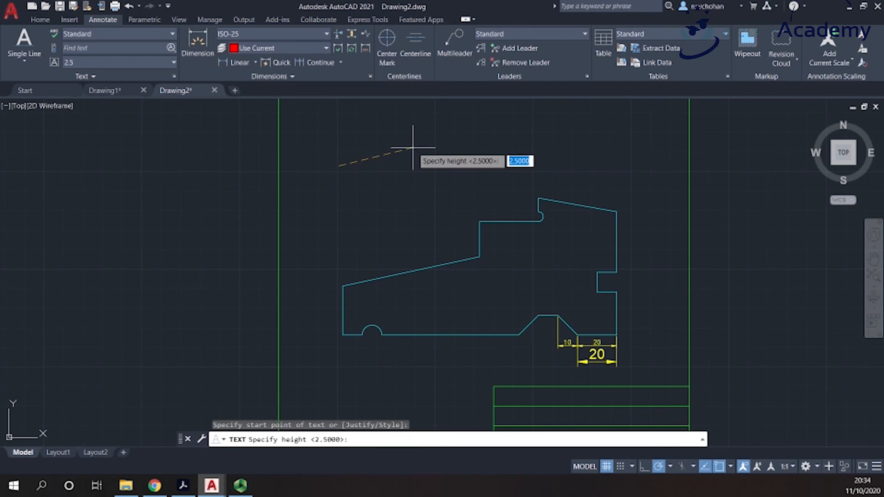
{"action": "key", "text": "Return"}
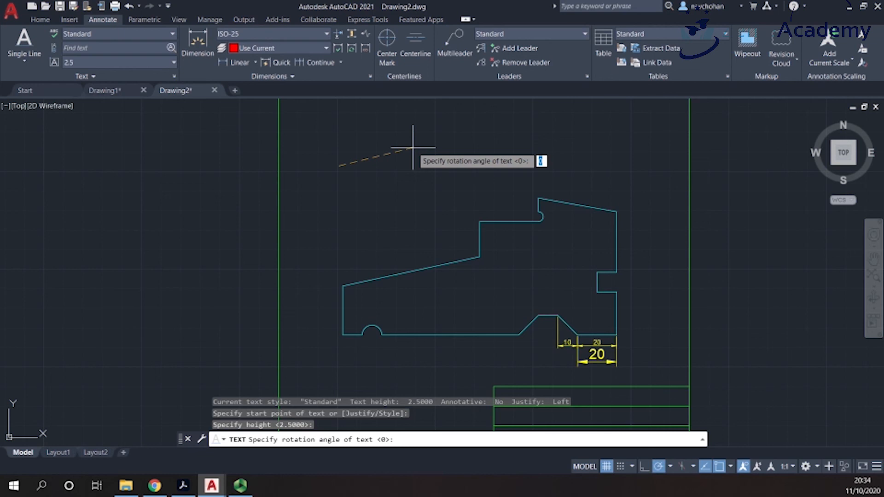
{"action": "middle_click_drag", "start_coordinate": [415, 144], "coordinate": [456, 197]}
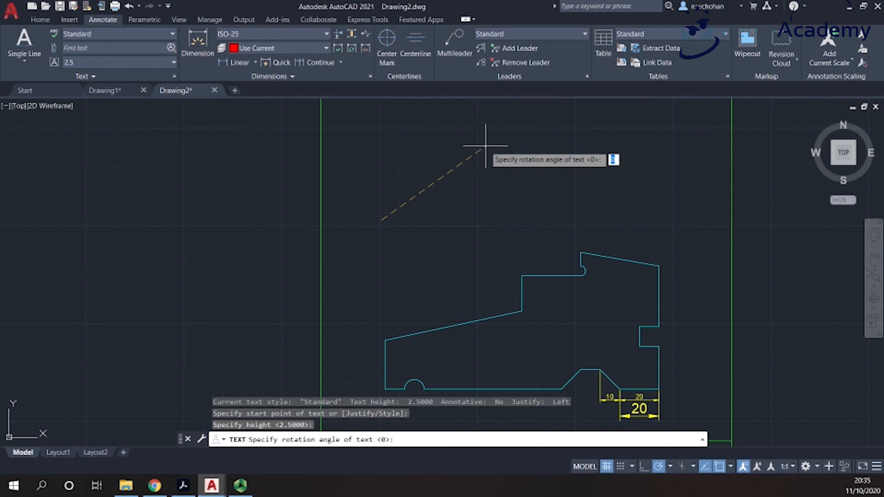
{"action": "key", "text": "Return"}
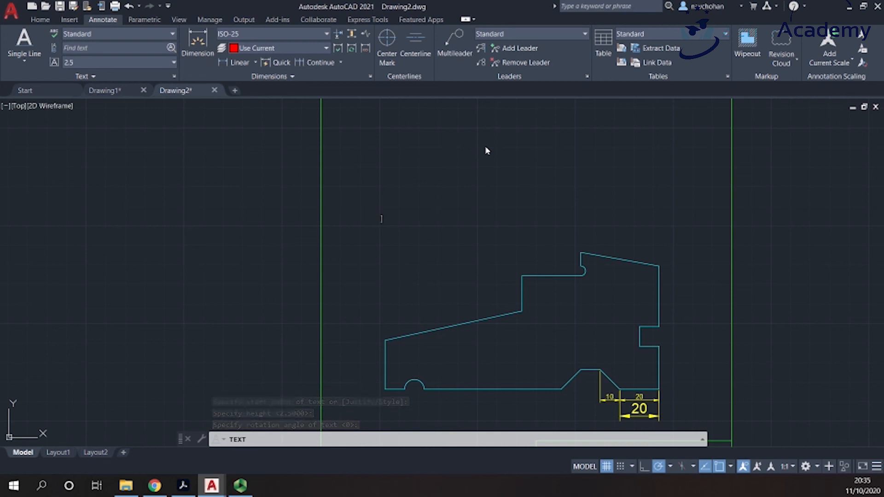
Enter HEAD & JAMB SECTION as the single-line text and finish it.
{"action": "type", "text": "DRAWI"}
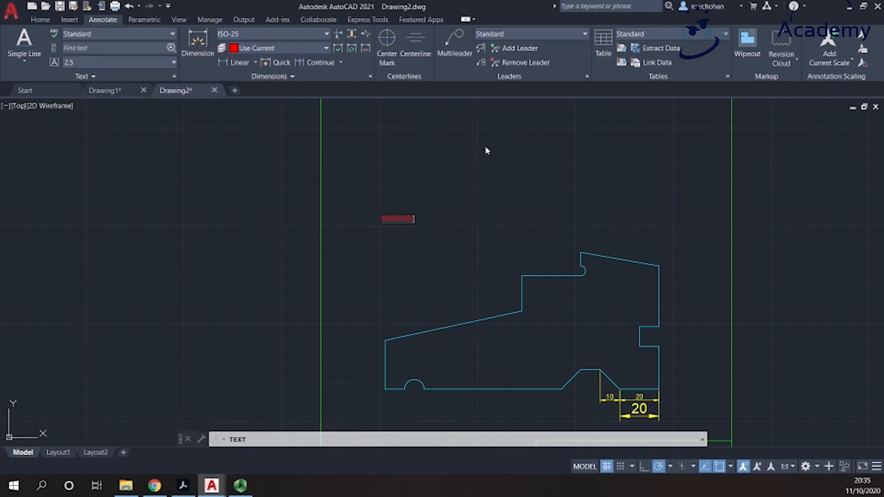
{"action": "key", "text": "BackSpace"}
{"action": "type", "text": "A SHAPE WITH"}
{"action": "left_click", "coordinate": [545, 178]}
{"action": "key", "text": "Return"}
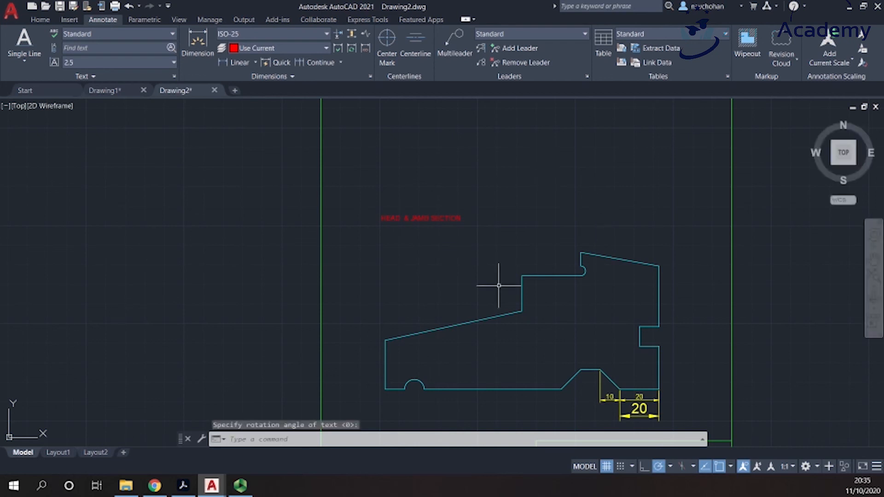
Move the HEAD & JAMB SECTION text slightly up and to the right, then clear the selection.
{"action": "scroll", "coordinate": [440, 247], "scroll_direction": "up", "scroll_amount": 2}
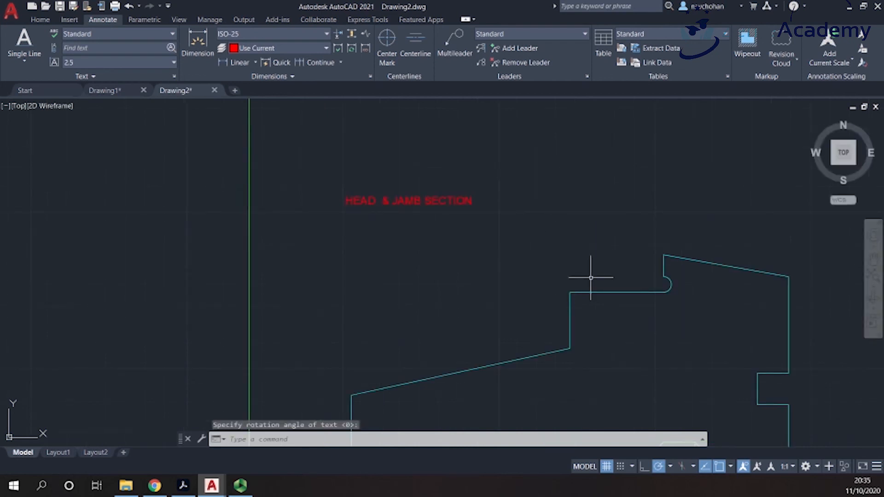
{"action": "scroll", "coordinate": [587, 281], "scroll_direction": "down", "scroll_amount": 2}
{"action": "middle_click_drag", "start_coordinate": [576, 280], "coordinate": [493, 246]}
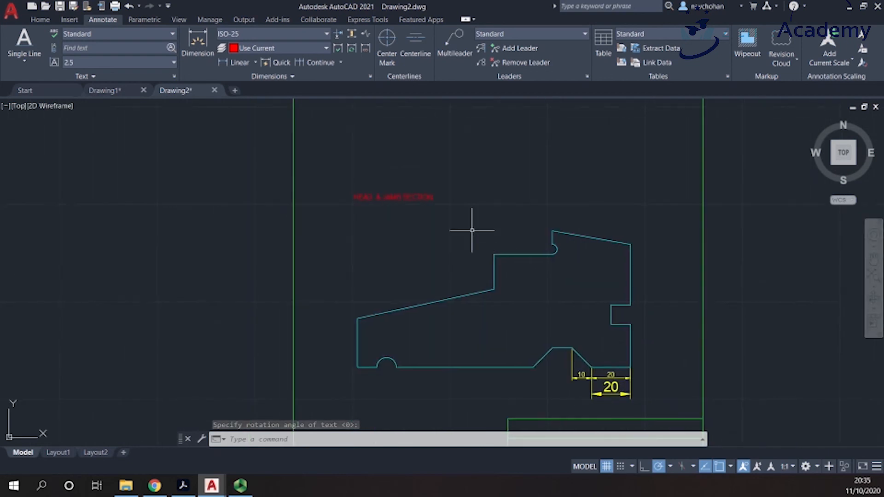
{"action": "left_click", "coordinate": [419, 197]}
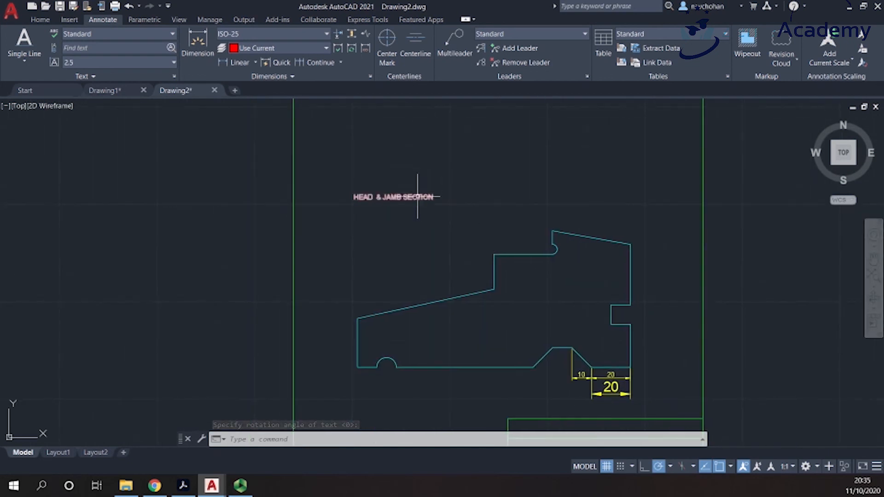
{"action": "left_click", "coordinate": [354, 198]}
{"action": "left_click", "coordinate": [375, 179]}
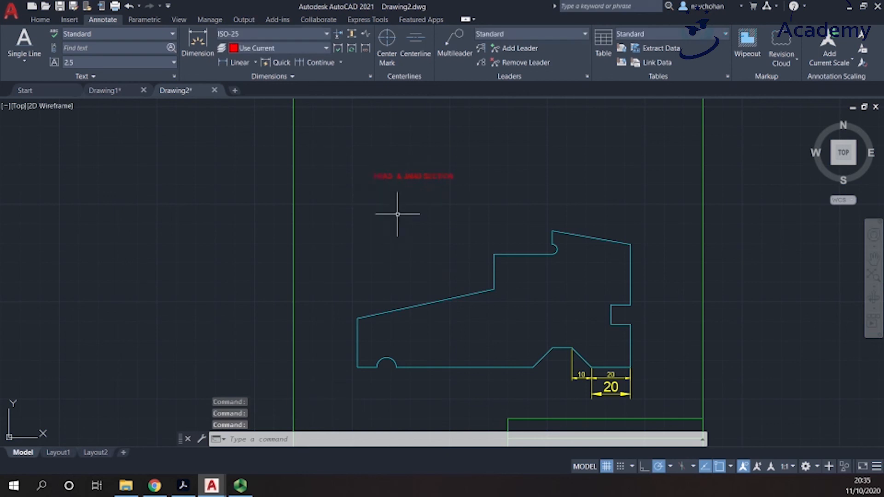
{"action": "key", "text": "Escape"}
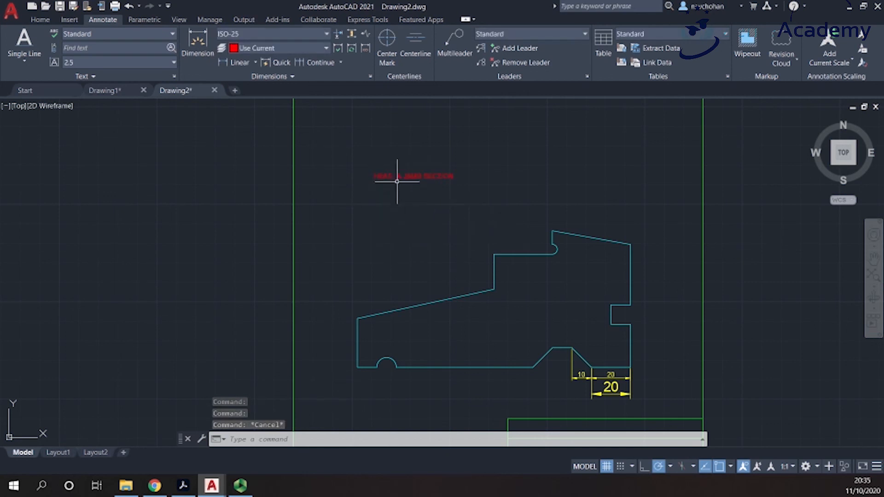
Set the height of the HEAD & JAMB SECTION text to 5 in its quick properties.
{"action": "left_click", "coordinate": [384, 176]}
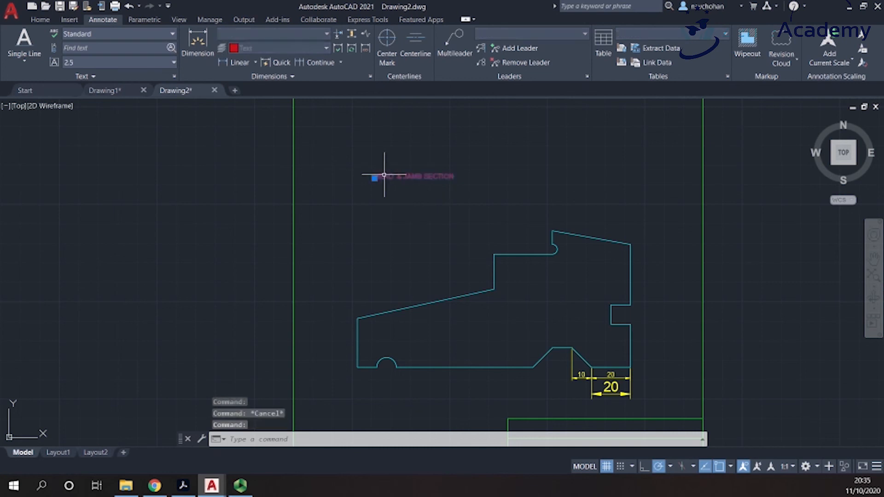
{"action": "right_click", "coordinate": [419, 232]}
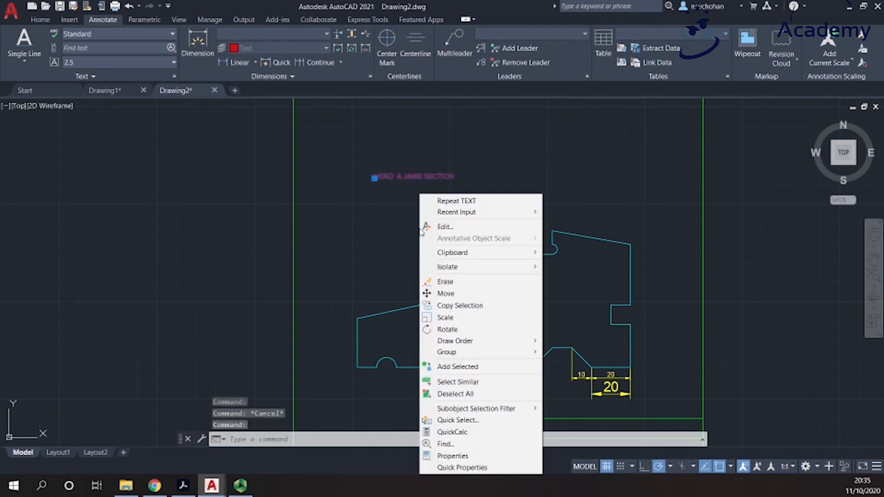
{"action": "left_click", "coordinate": [471, 468]}
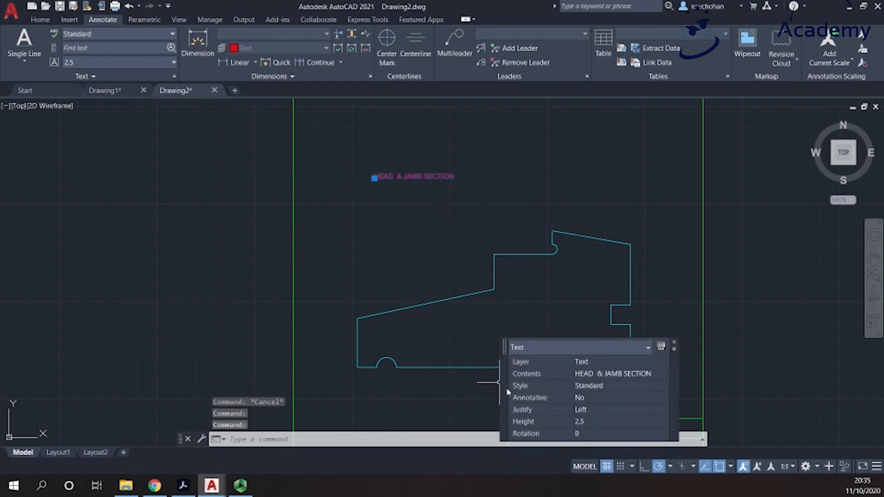
{"action": "left_click_drag", "start_coordinate": [503, 385], "coordinate": [532, 139]}
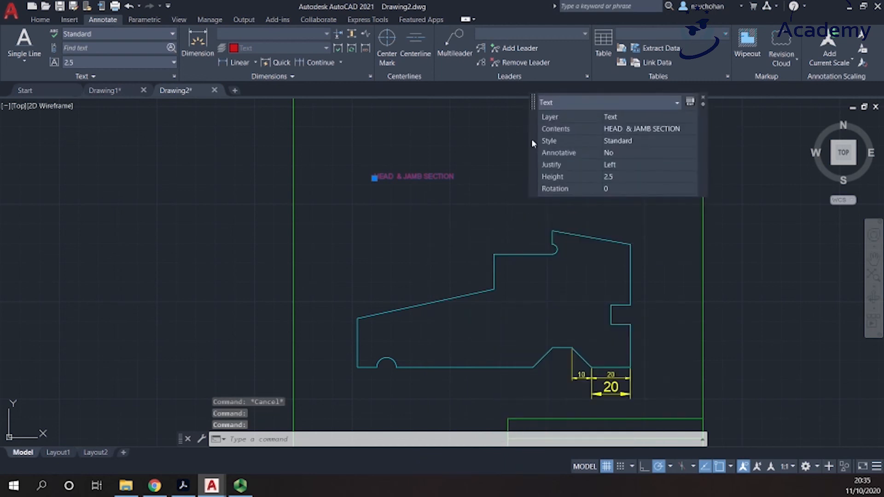
{"action": "left_click", "coordinate": [607, 178]}
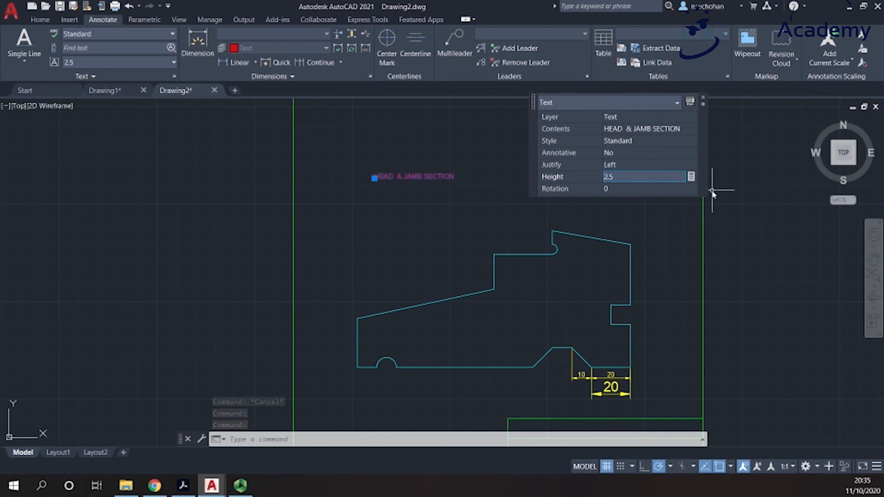
{"action": "type", "text": "5"}
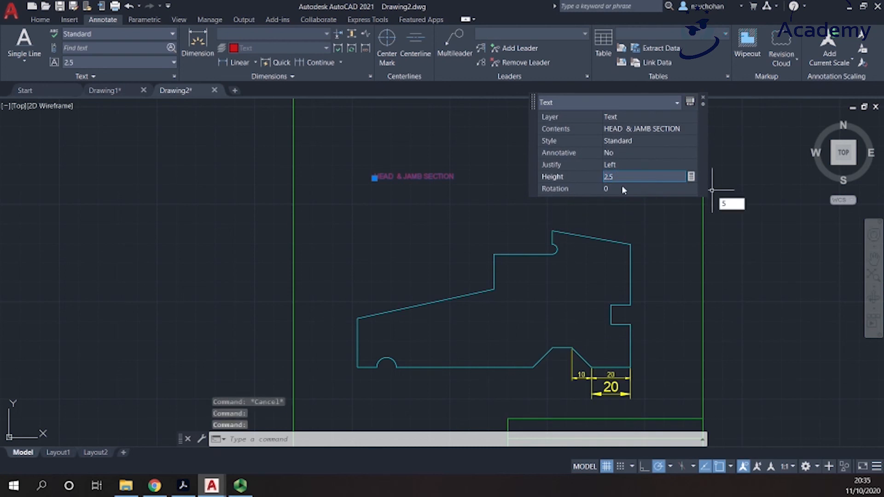
{"action": "left_click", "coordinate": [622, 177]}
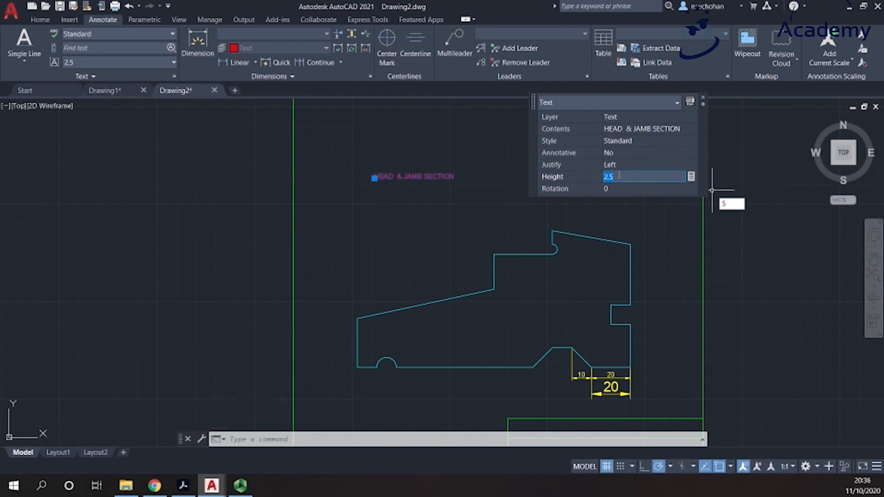
{"action": "type", "text": "5"}
{"action": "key", "text": "Tab"}
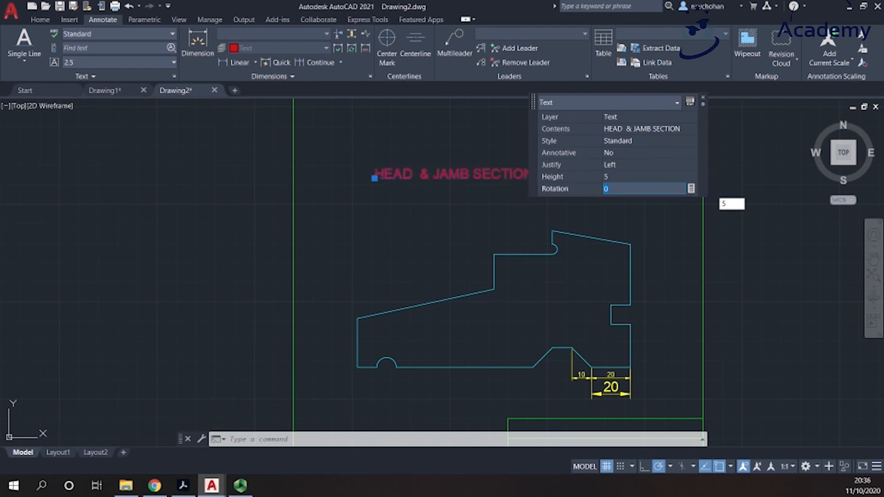
{"action": "left_click", "coordinate": [704, 99]}
{"action": "key", "text": "Escape"}
Add the single-line text TEXT just above the HEAD & JAMB SECTION title, with height 10 and rotated 90 degrees.
{"action": "middle_click_drag", "start_coordinate": [637, 246], "coordinate": [575, 252]}
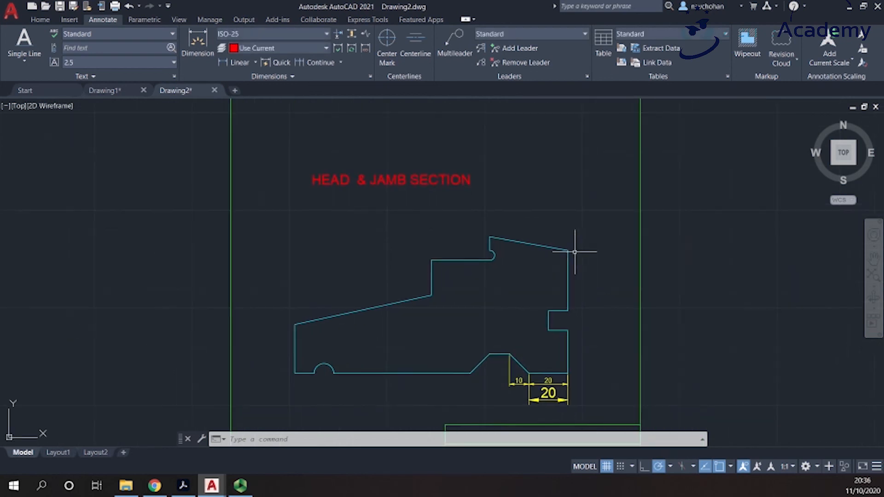
{"action": "left_click", "coordinate": [25, 60]}
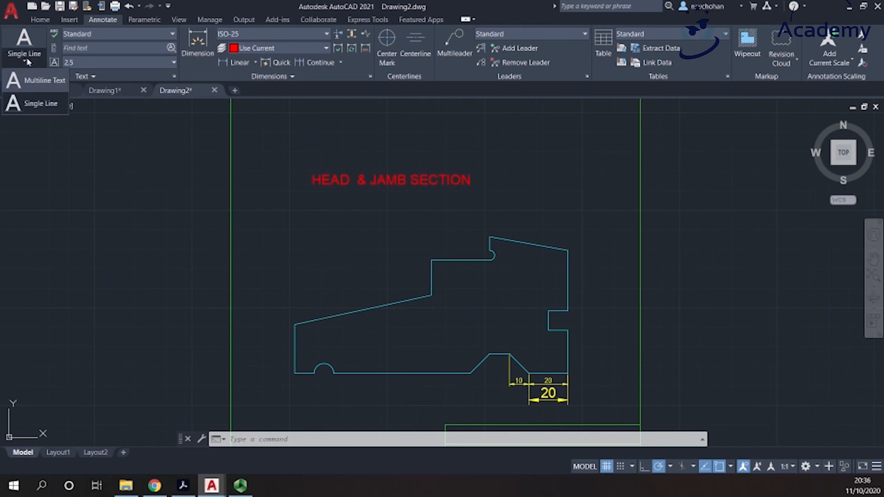
{"action": "left_click", "coordinate": [34, 106]}
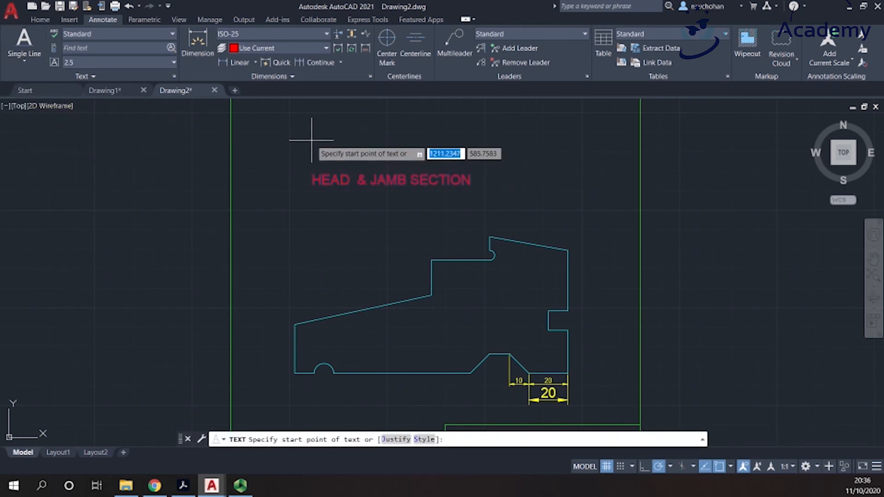
{"action": "left_click", "coordinate": [311, 140]}
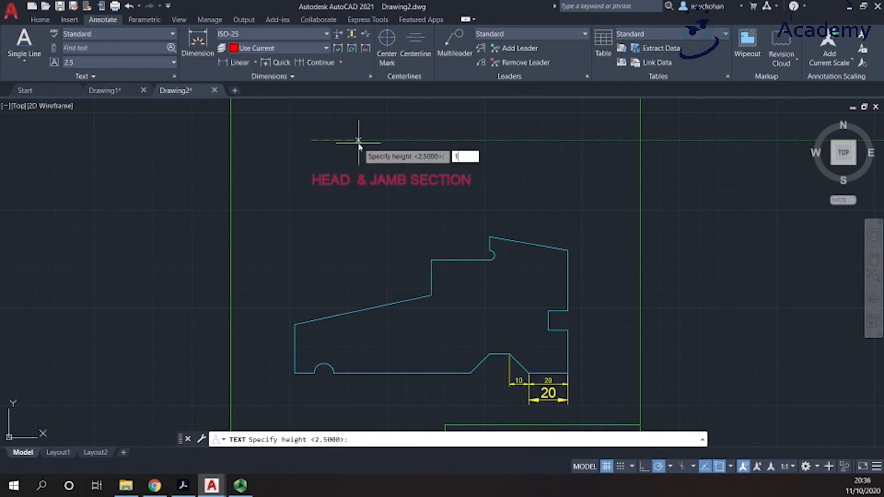
{"action": "type", "text": "10"}
{"action": "key", "text": "Return"}
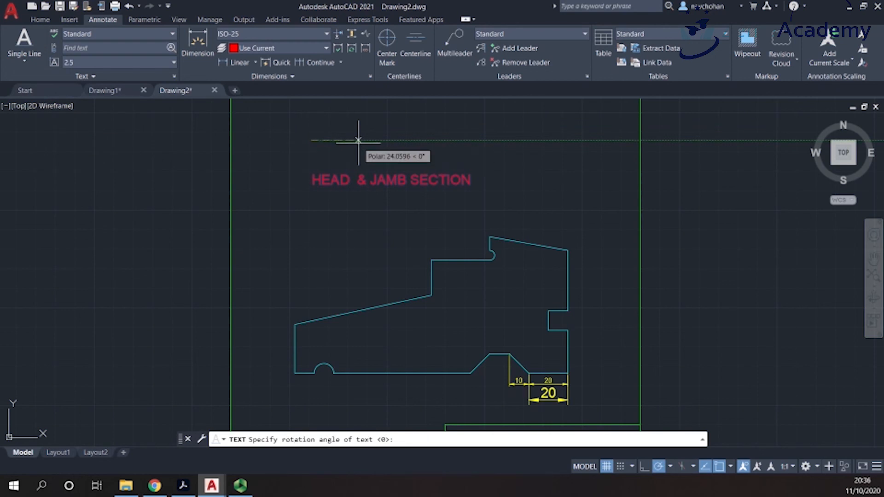
{"action": "mouse_move", "coordinate": [358, 140]}
{"action": "middle_mouse_down"}
{"action": "mouse_move", "coordinate": [391, 197]}
{"action": "mouse_move", "coordinate": [410, 304]}
{"action": "middle_mouse_up"}
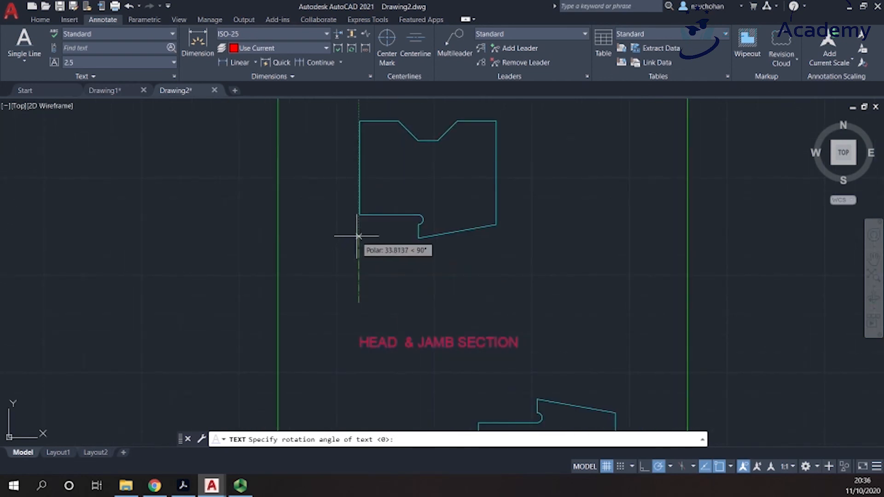
{"action": "key", "text": "Return"}
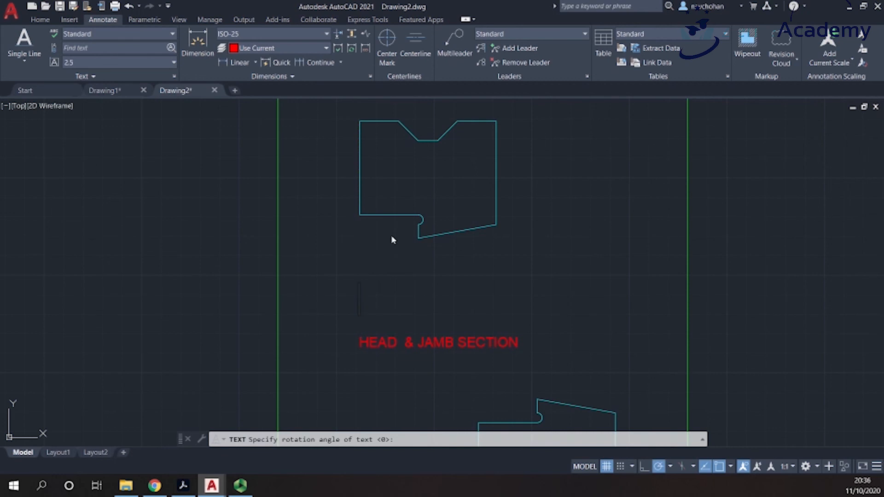
{"action": "type", "text": "TEXT"}
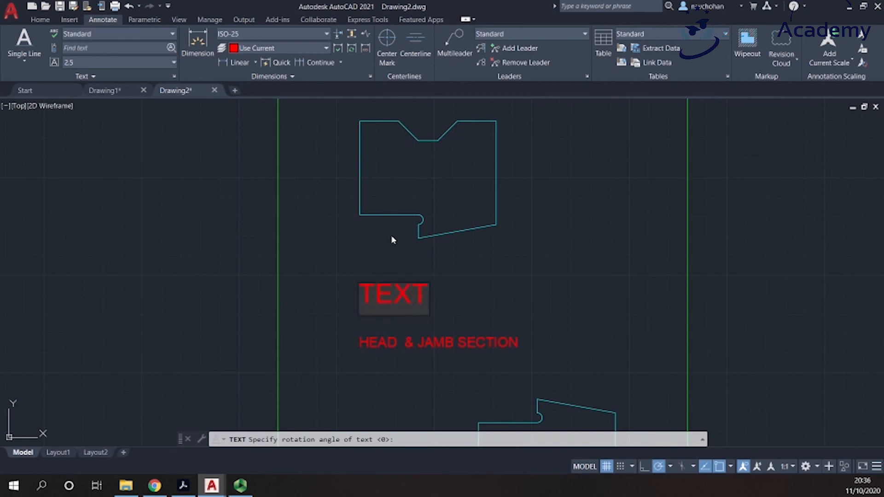
{"action": "left_click", "coordinate": [531, 290]}
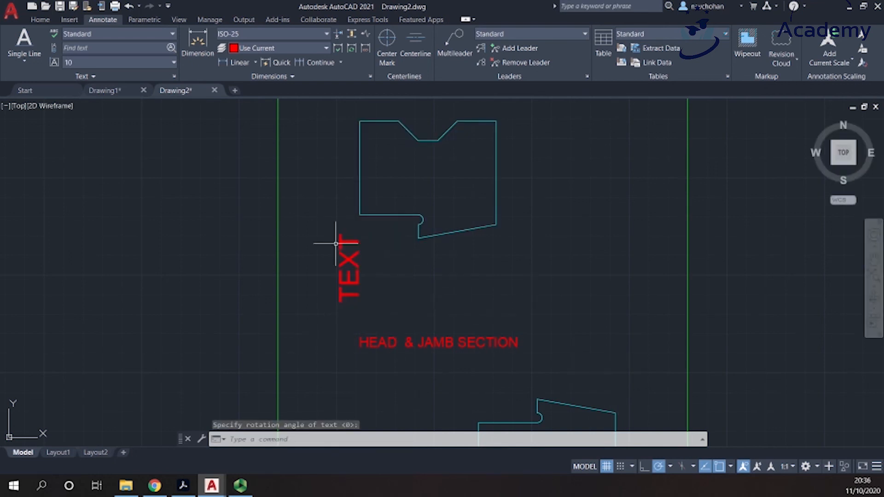
Delete the vertical TEXT label above the HEAD & JAMB SECTION title.
{"action": "left_click", "coordinate": [357, 275]}
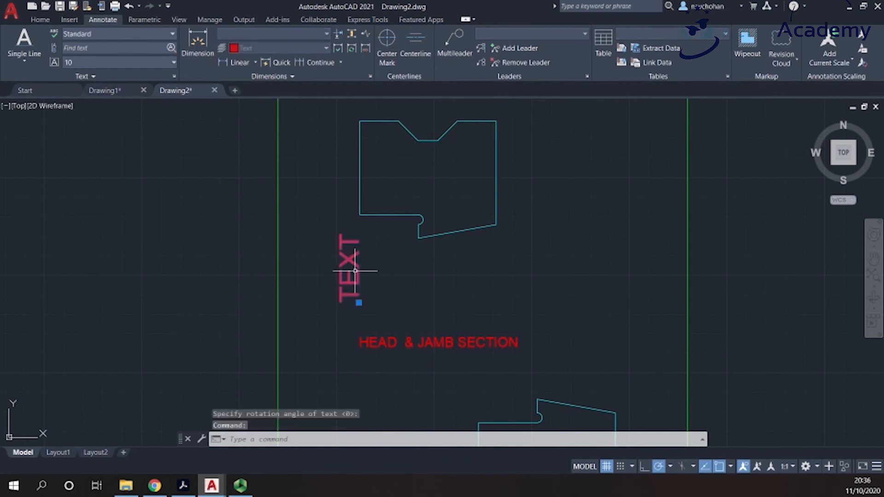
{"action": "key", "text": "Delete"}
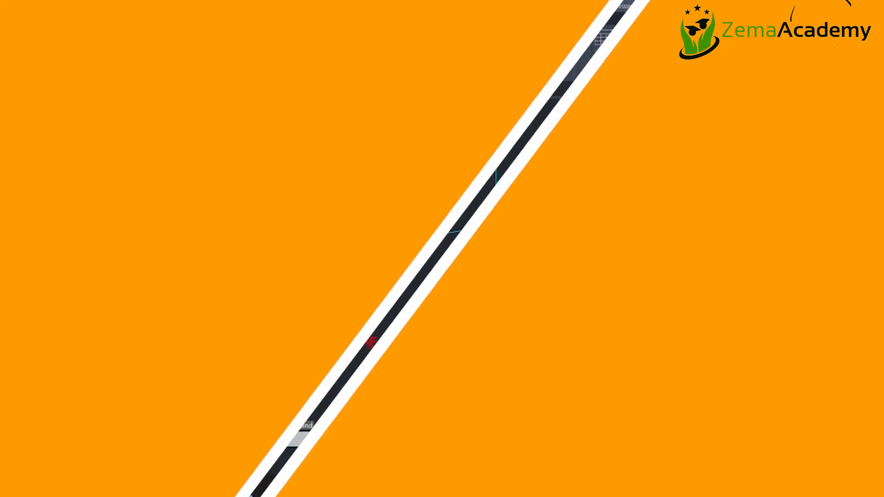